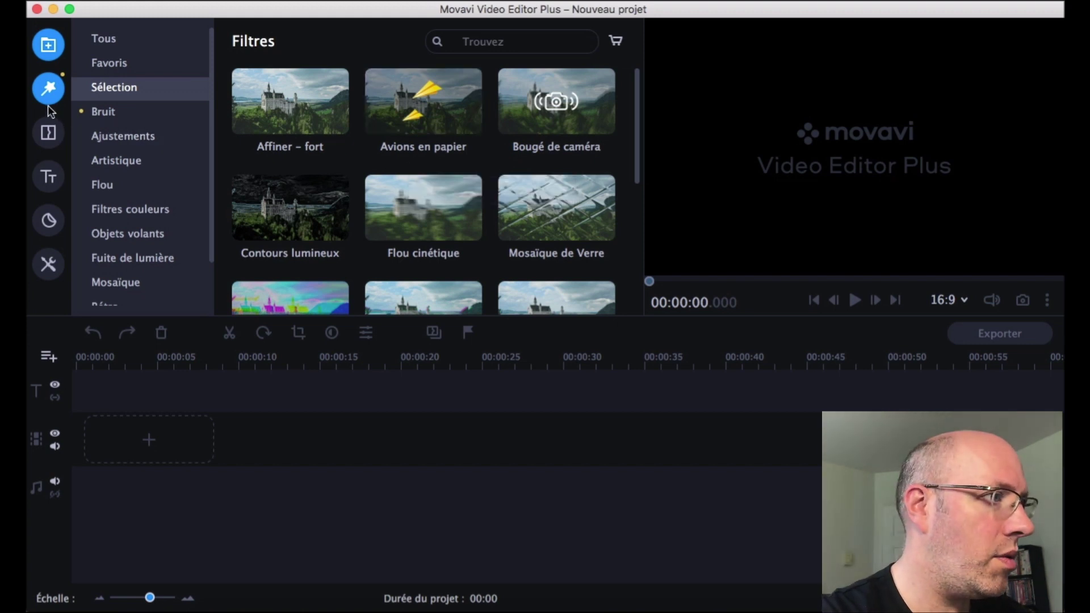
Step: Look through the transitions, titles, decorations and editing tools collections, and try a finer timeline scale
left_click(50, 130)
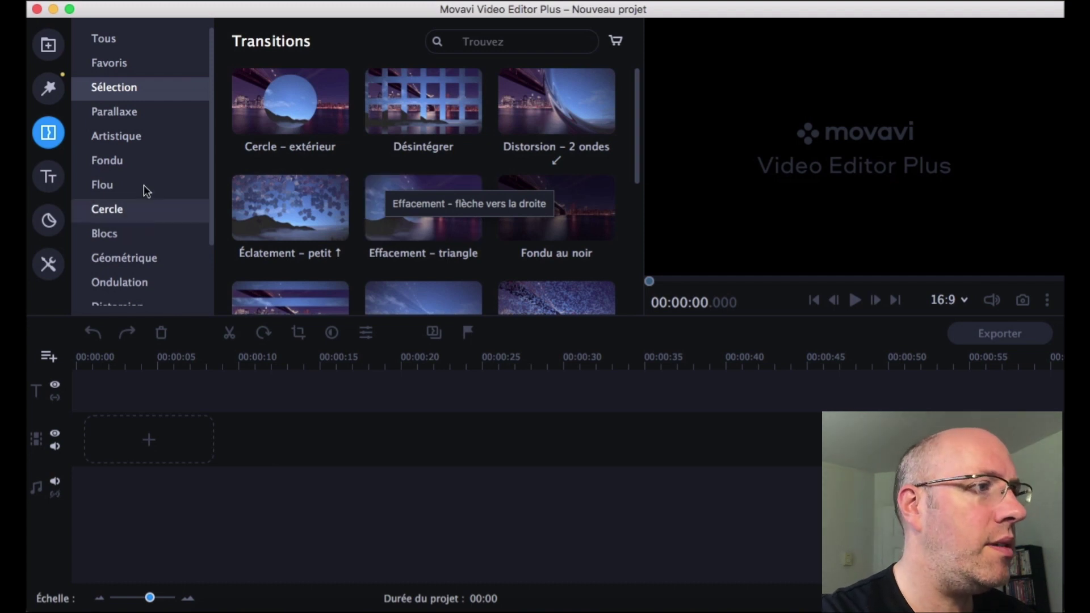
left_click(45, 179)
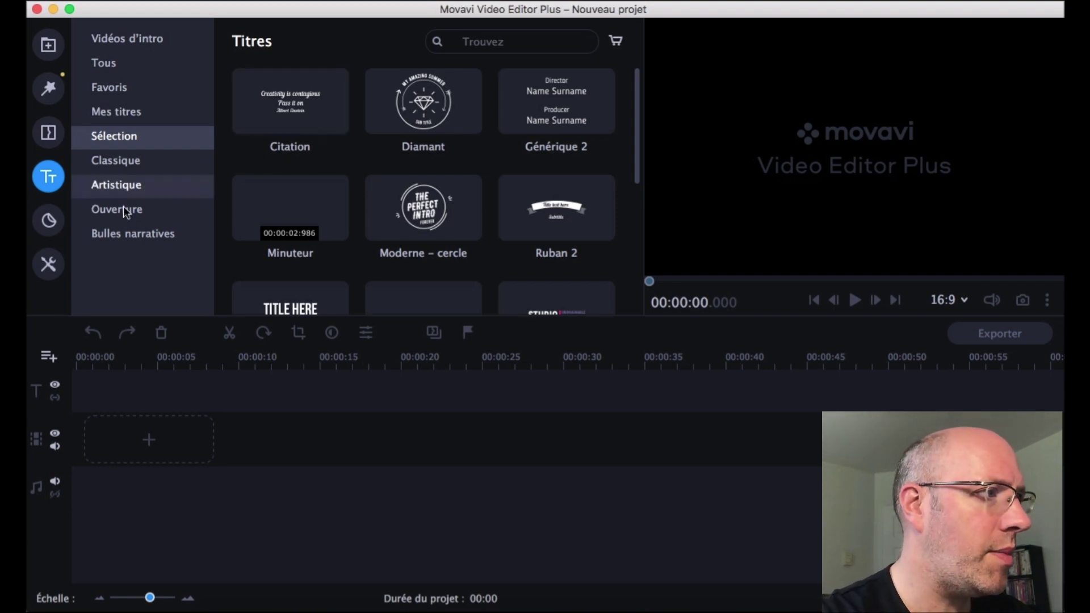
left_click(50, 221)
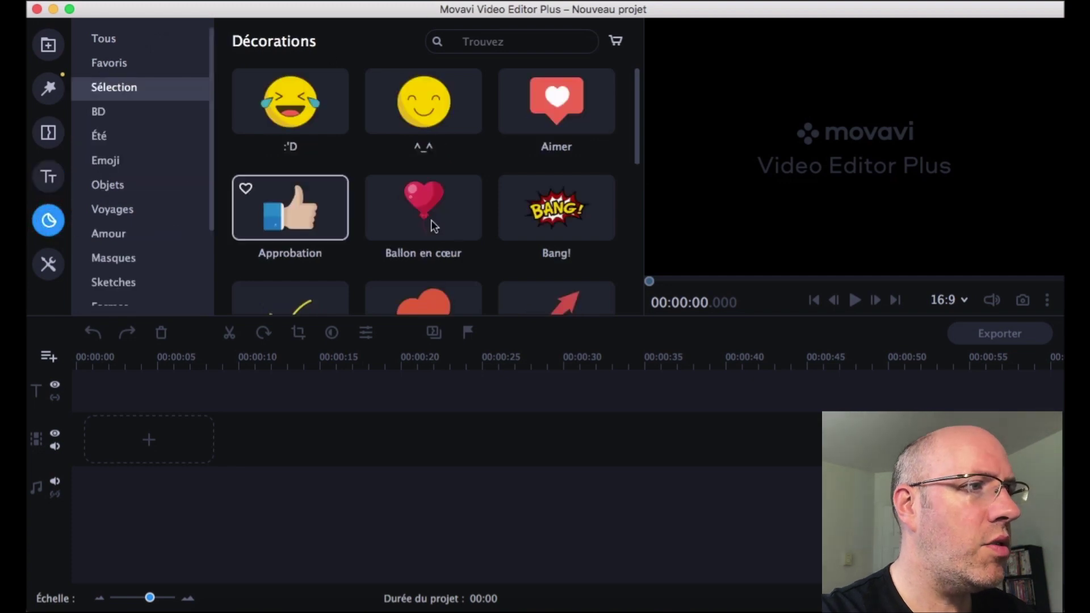
left_click(49, 270)
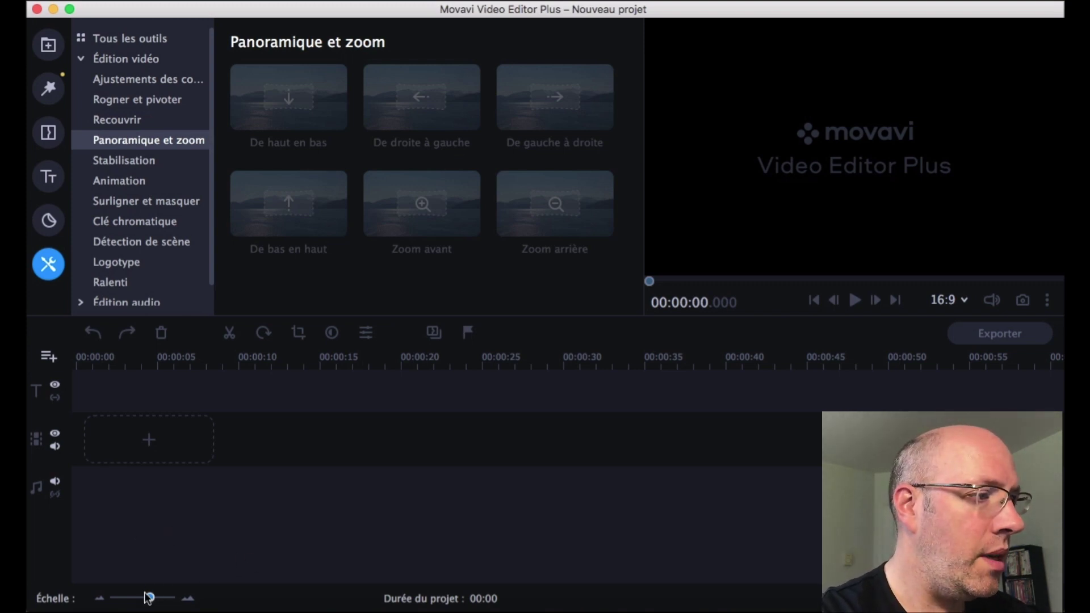
left_click_drag(147, 601, 170, 602)
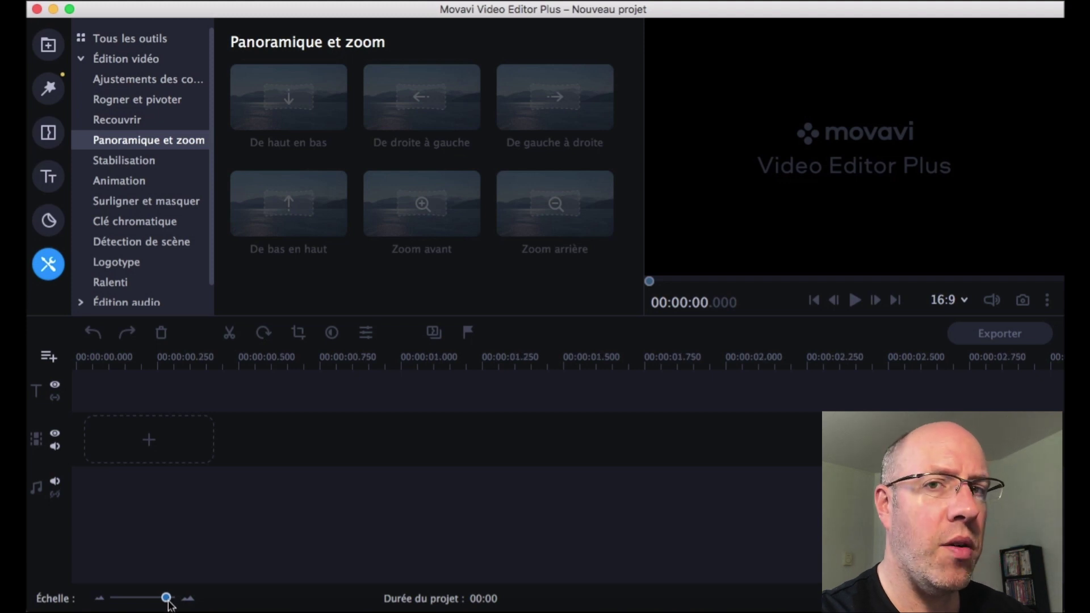
mouse_move(169, 605)
left_mouse_down()
mouse_move(137, 604)
mouse_move(172, 607)
left_mouse_up()
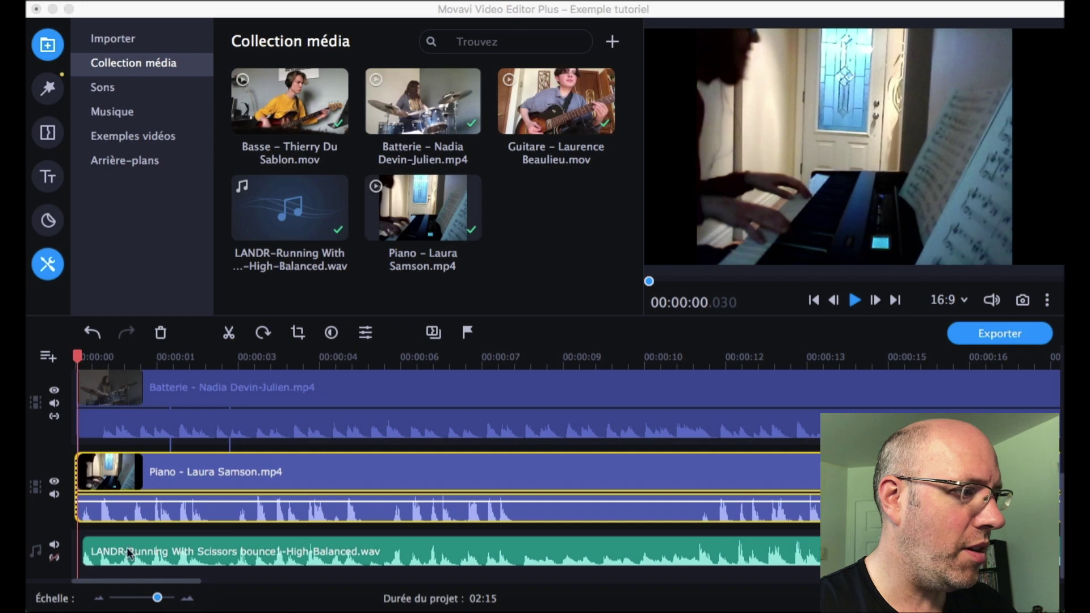
Step: Examine the stacked guitar, bass, drum, piano and music tracks of the project and the options for adding tracks
scroll(52, 545, "up", 1)
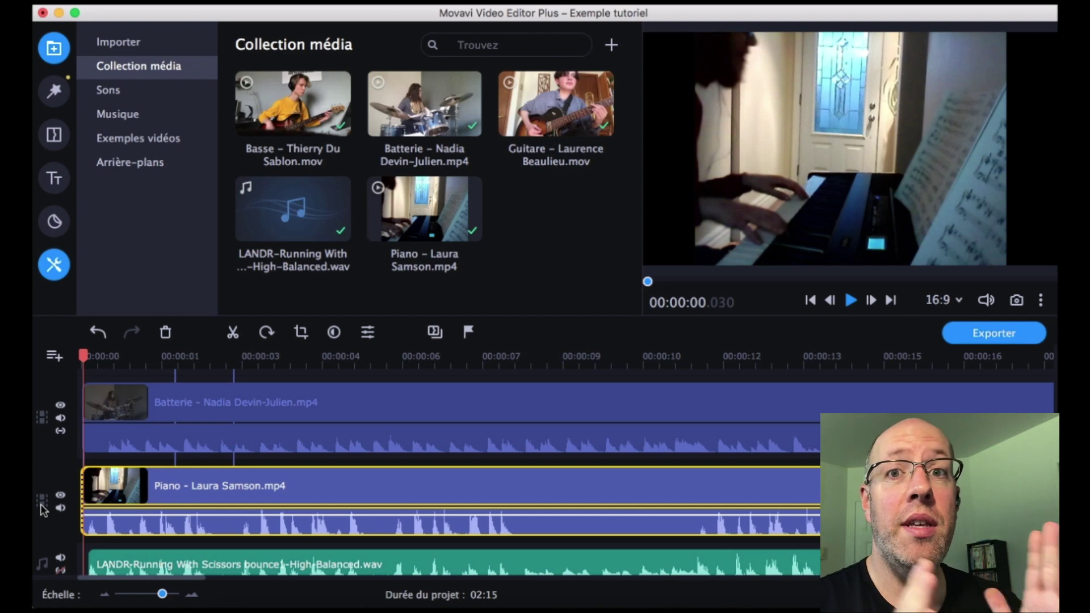
scroll(43, 509, "up", 2)
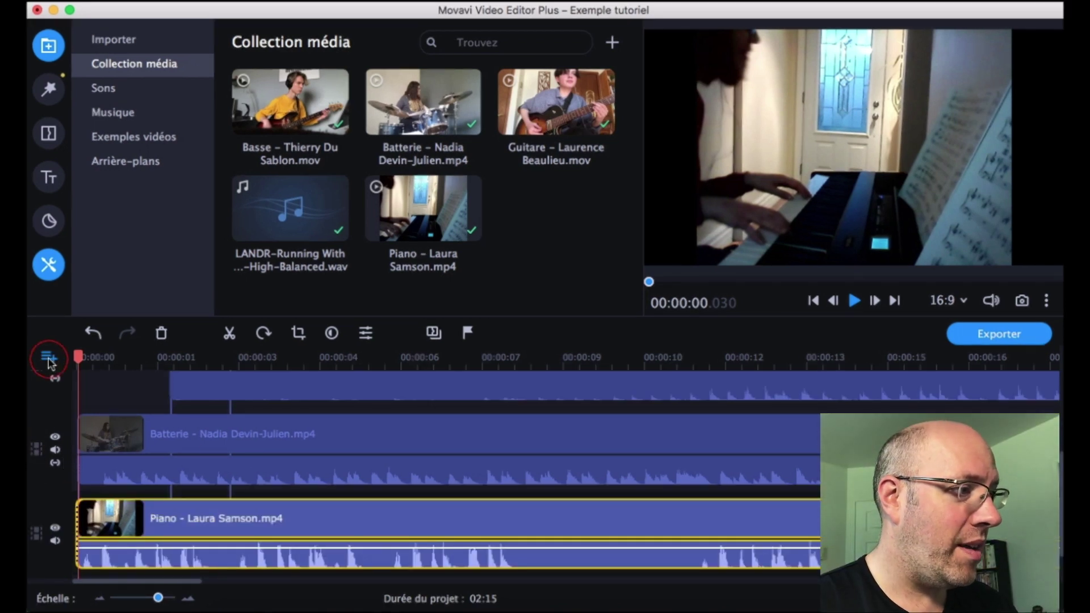
left_click(50, 358)
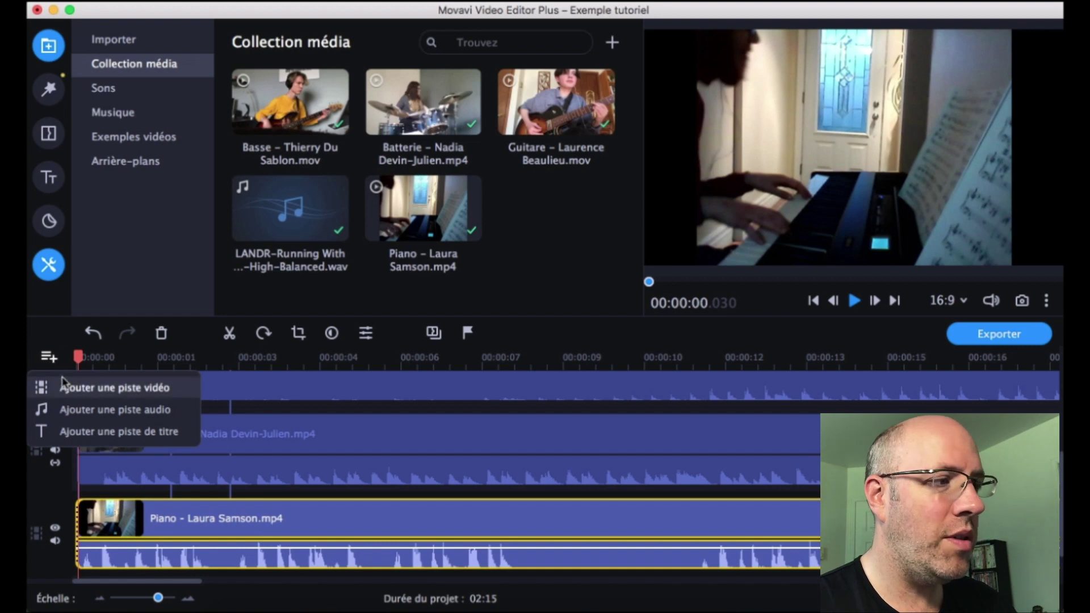
left_click(51, 336)
scroll(134, 475, "up", 3)
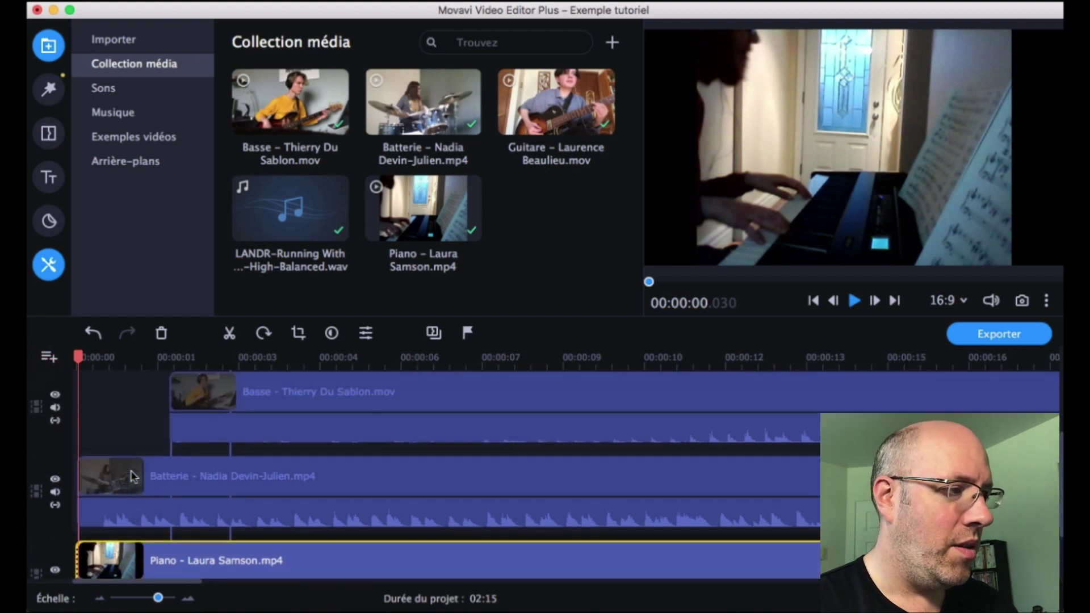
scroll(134, 475, "up", 2)
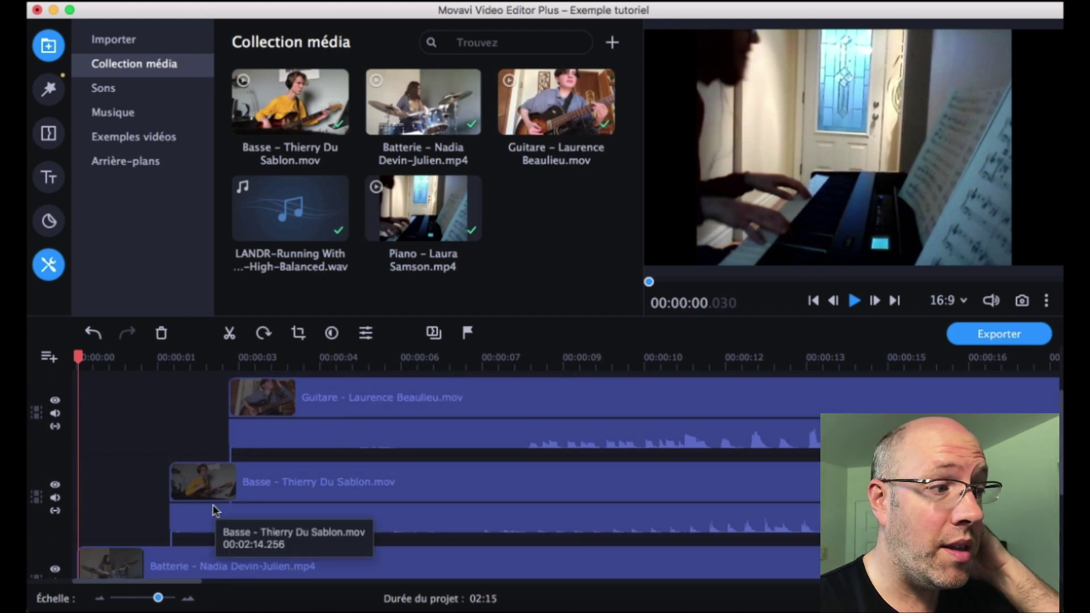
scroll(212, 504, "down", 1)
scroll(212, 504, "up", 2)
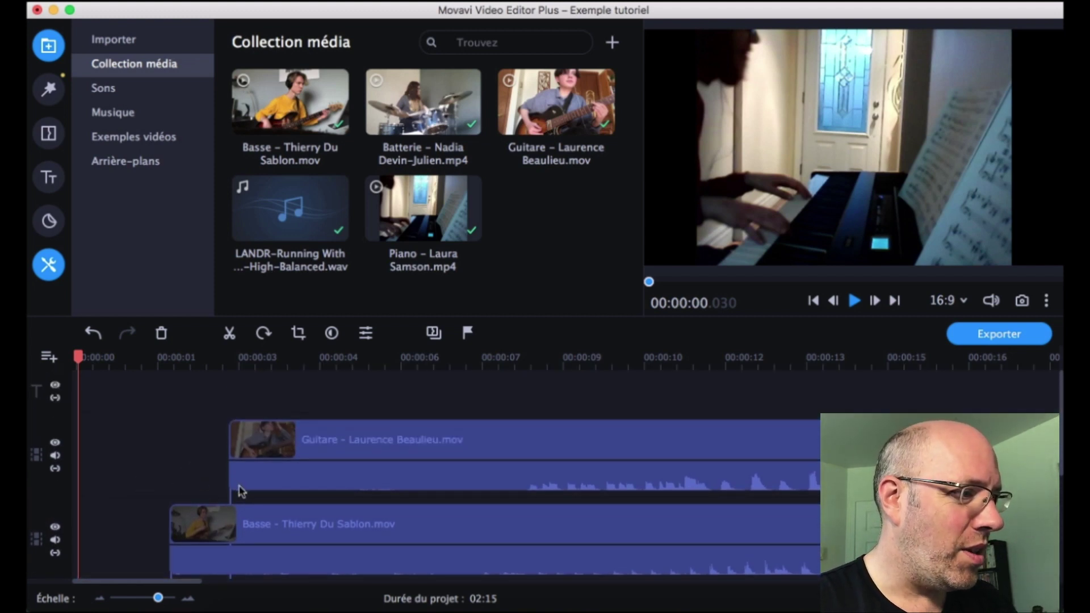
scroll(240, 493, "down", 2)
scroll(242, 491, "down", 1)
scroll(240, 491, "down", 2)
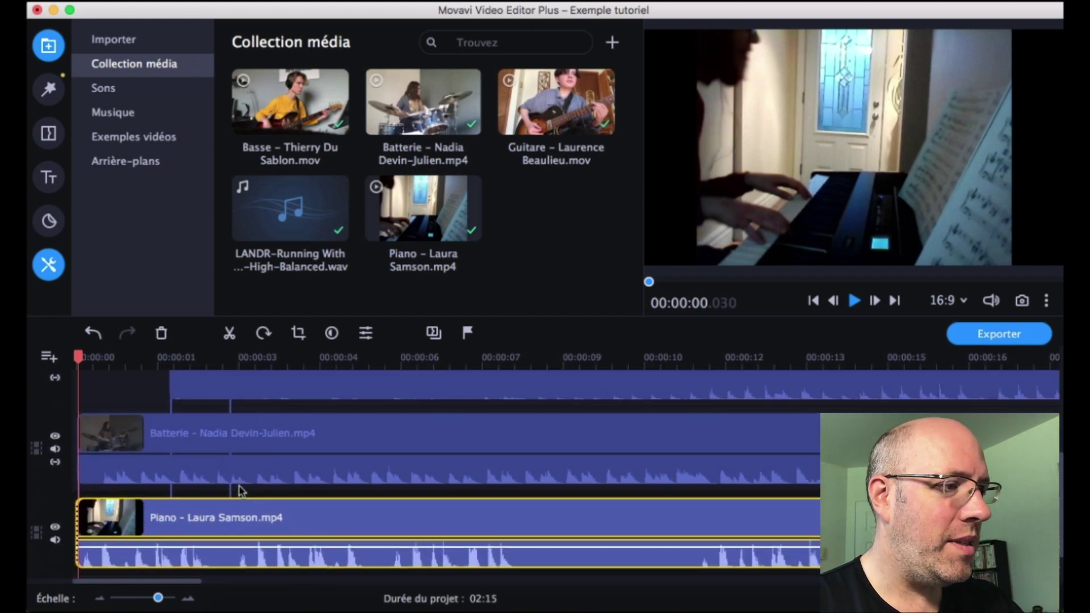
scroll(240, 491, "down", 1)
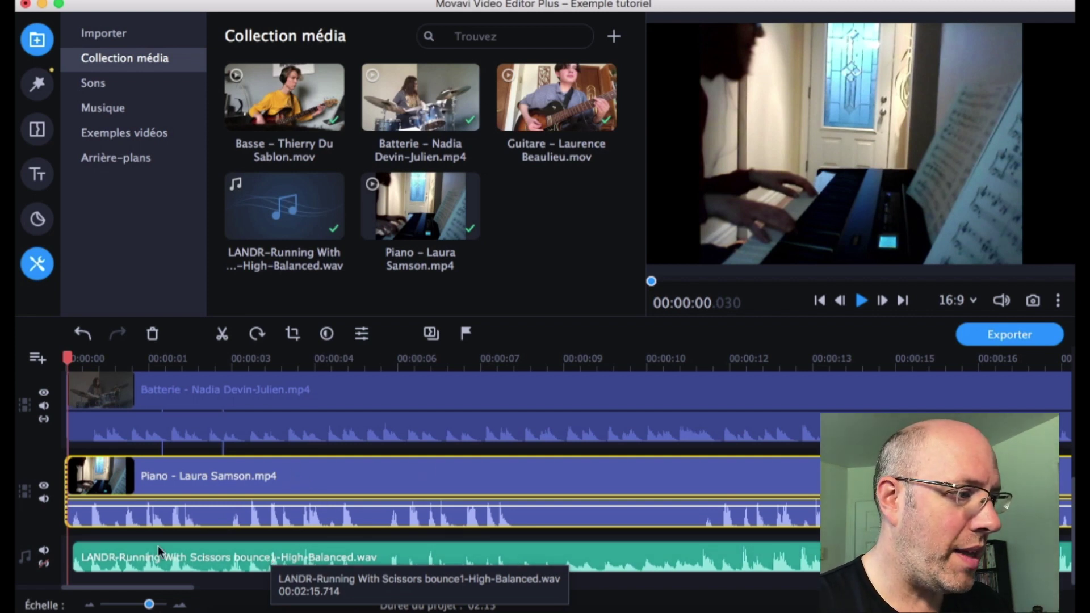
Step: Enlarge the timeline scale to inspect the clip starts, and reduce it to ten-second intervals for an overview
left_click_drag(151, 605, 160, 608)
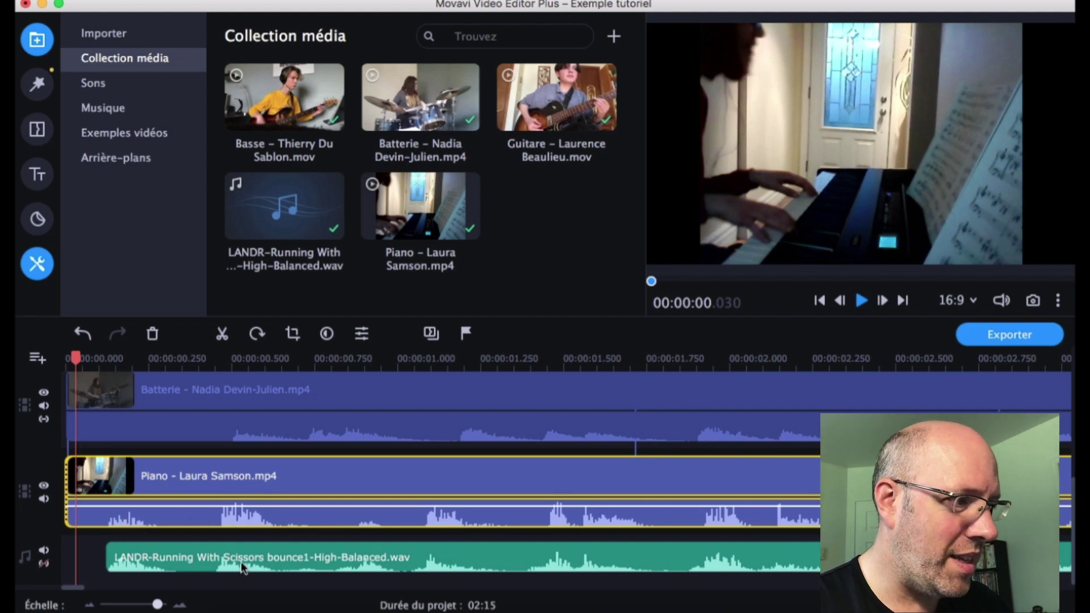
scroll(243, 560, "up", 2)
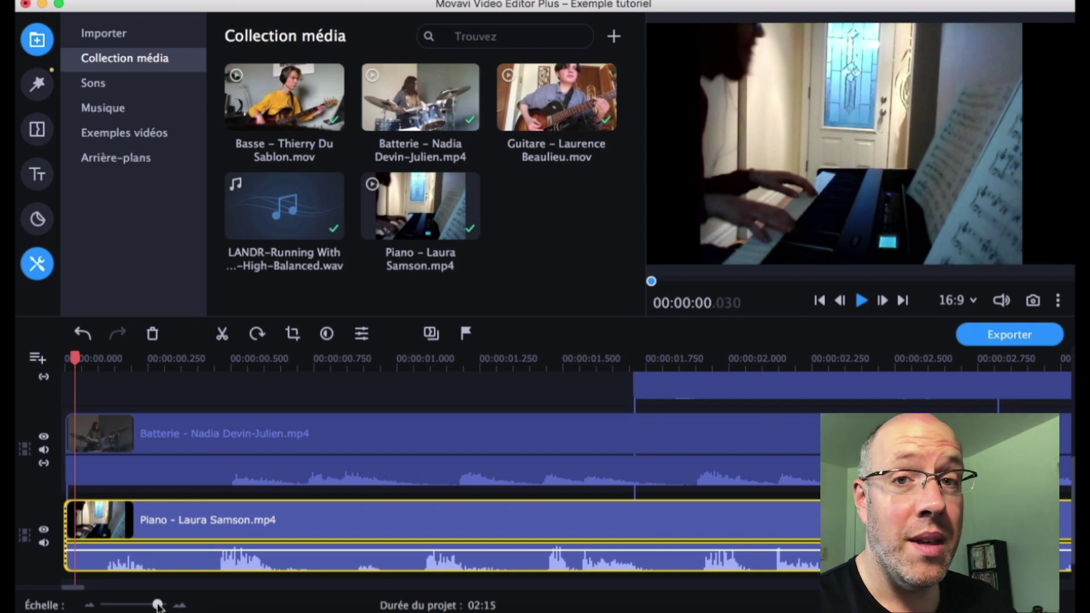
left_click_drag(158, 604, 137, 604)
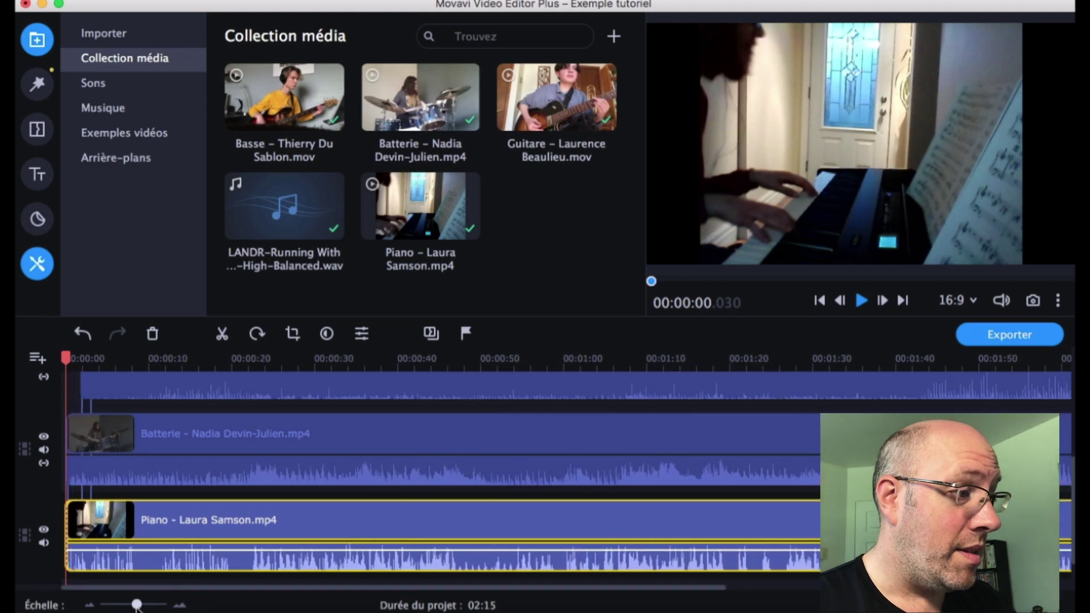
Step: Set the piano clip's volume to 0% in its clip properties and hide the clip
left_click(145, 522)
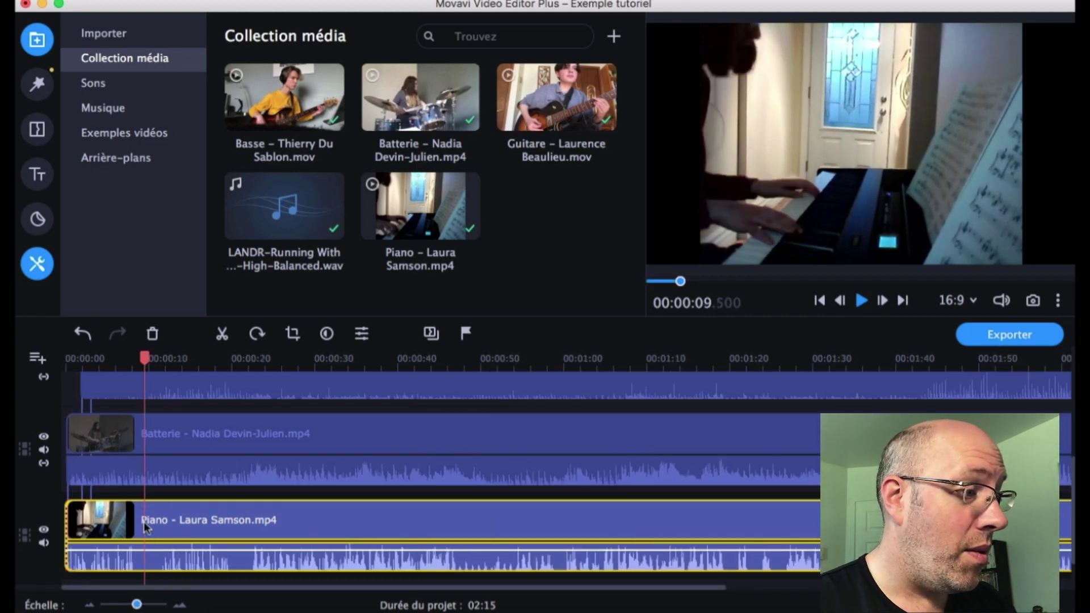
left_click(151, 556)
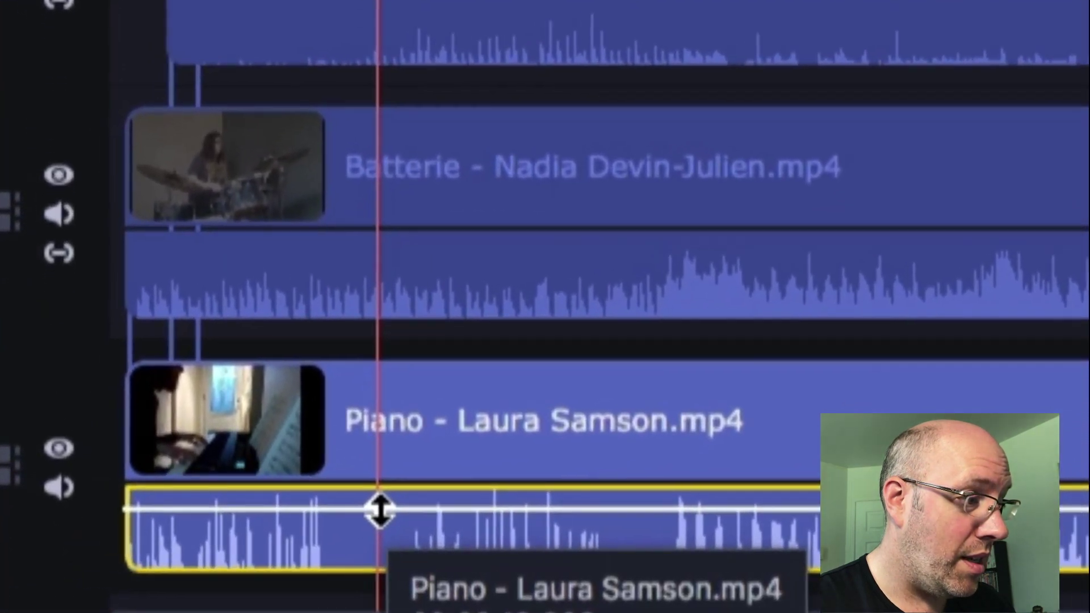
left_click_drag(379, 510, 376, 595)
left_click(480, 392)
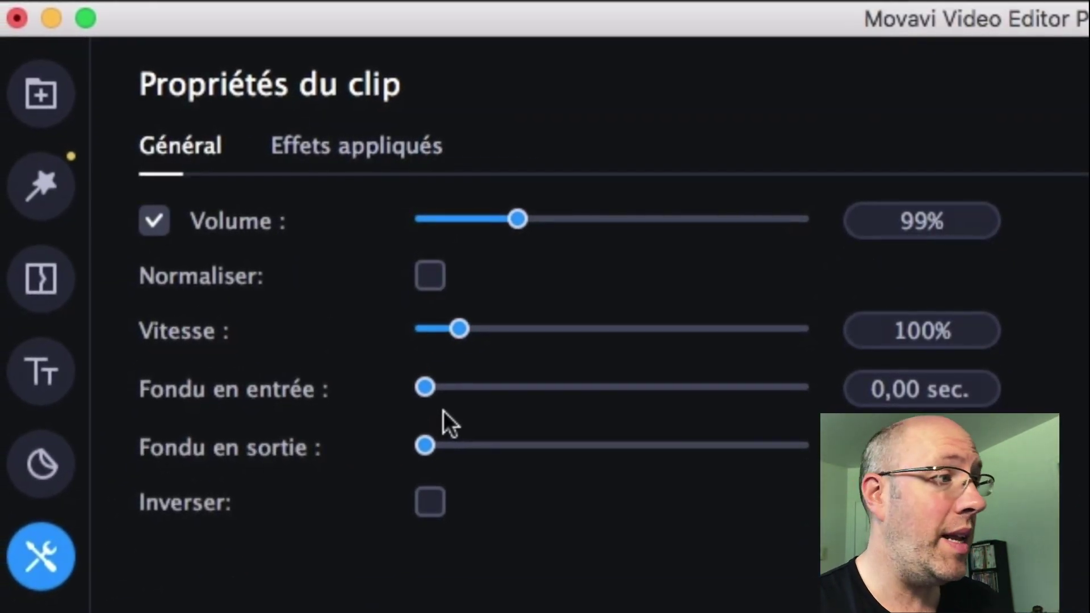
left_click_drag(518, 219, 359, 216)
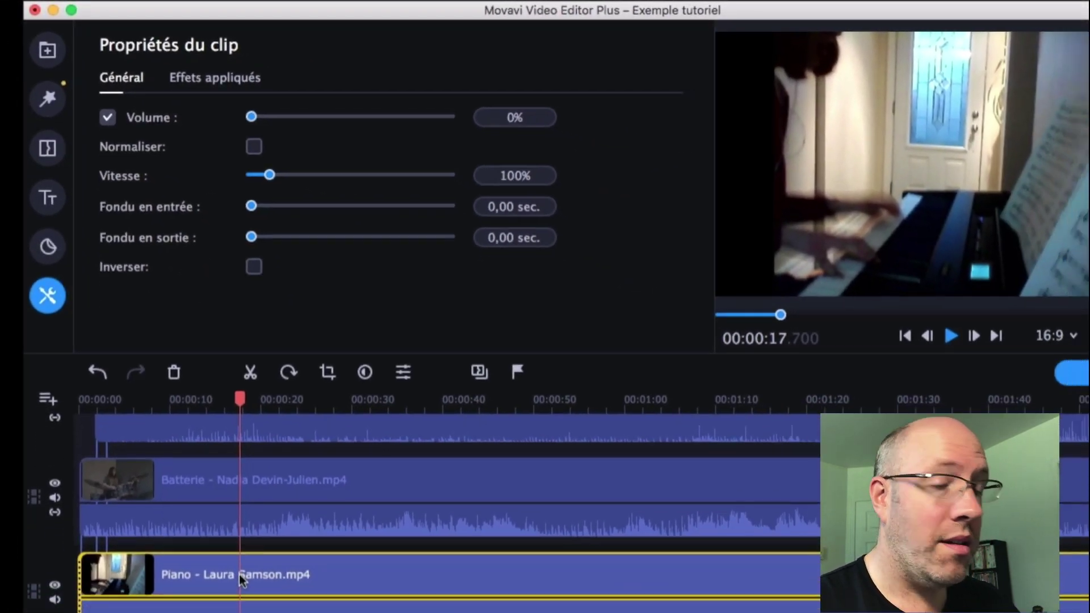
right_click(240, 574)
left_click(291, 203)
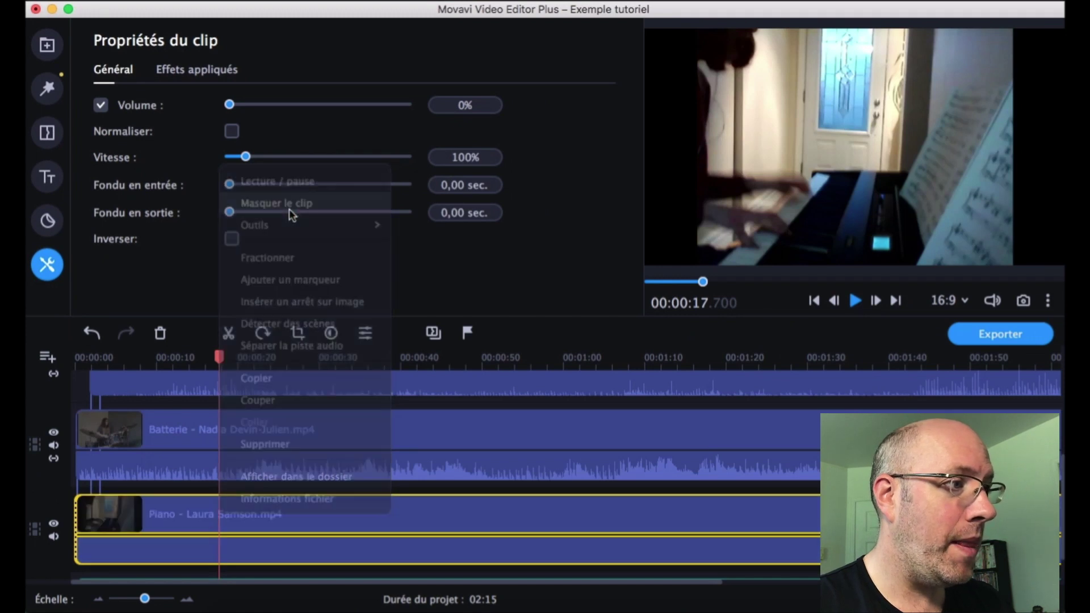
Step: Review the drum, bass and guitar clips on the tracks above the piano clip
scroll(193, 461, "up", 2)
left_click(193, 463)
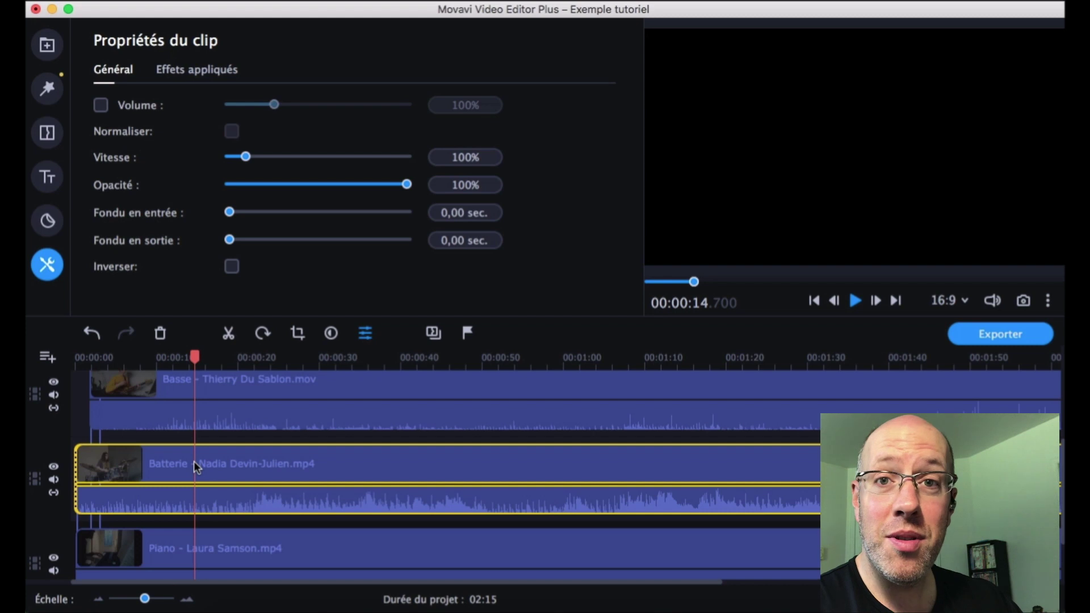
scroll(193, 461, "up", 1)
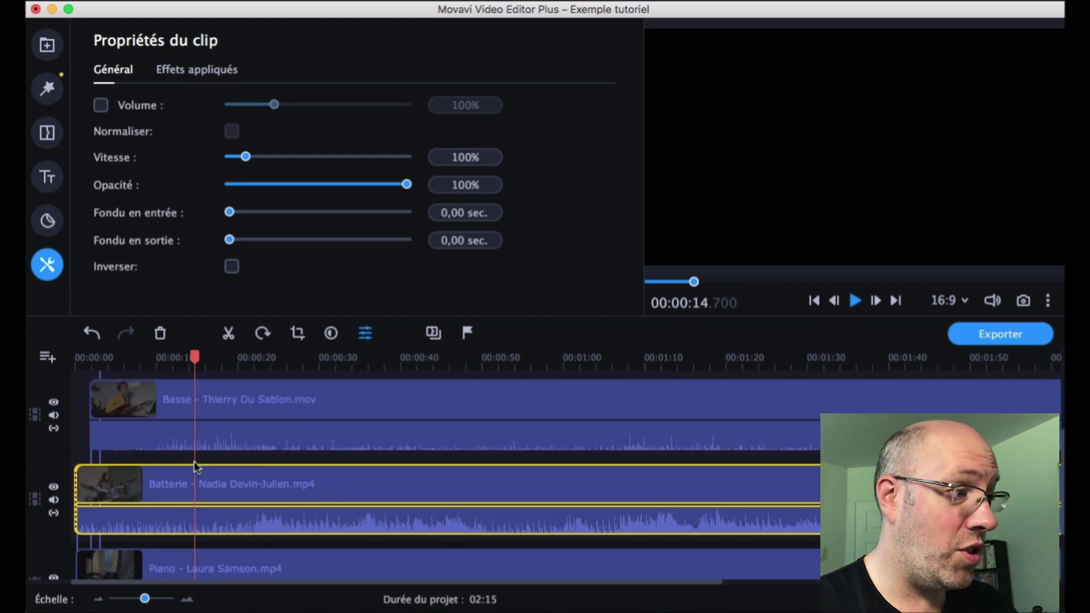
left_click(229, 488)
scroll(215, 459, "up", 2)
scroll(224, 444, "up", 4)
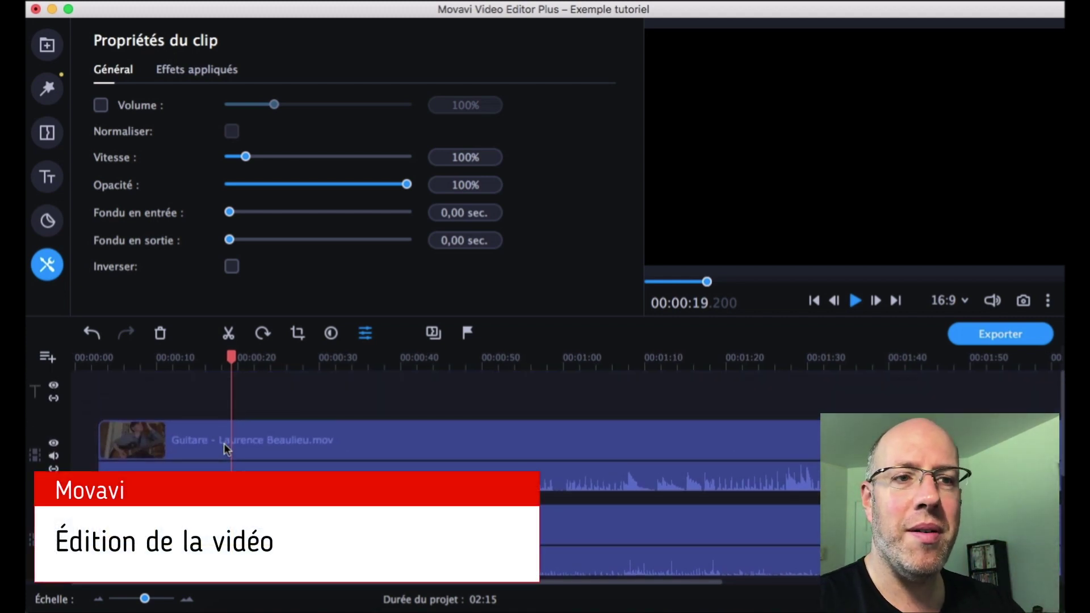
scroll(224, 443, "down", 6)
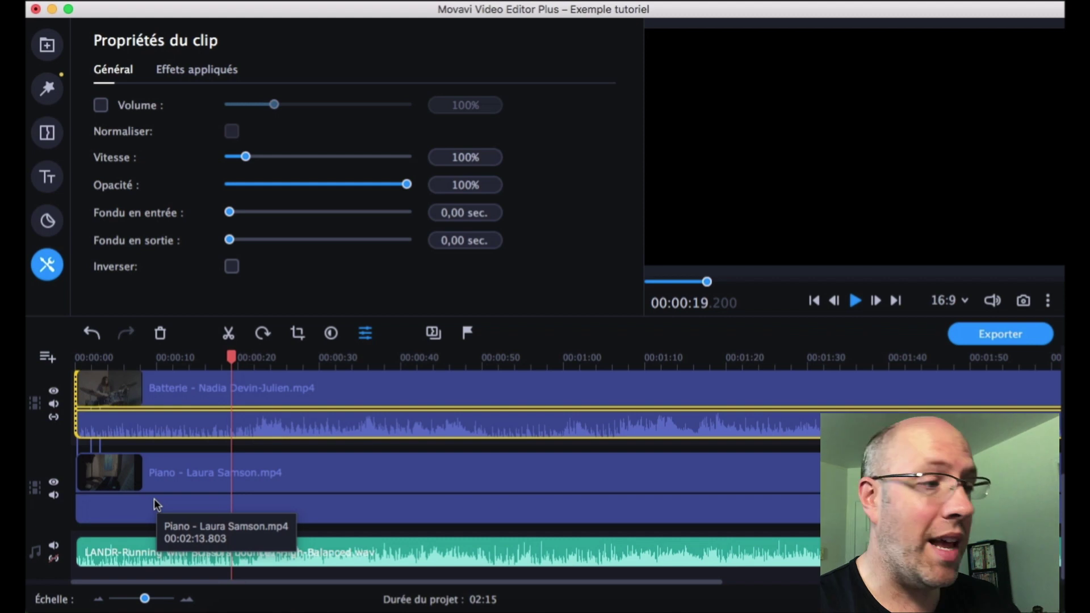
Step: Unhide the piano clip and the drum clip on the timeline
left_click(155, 480)
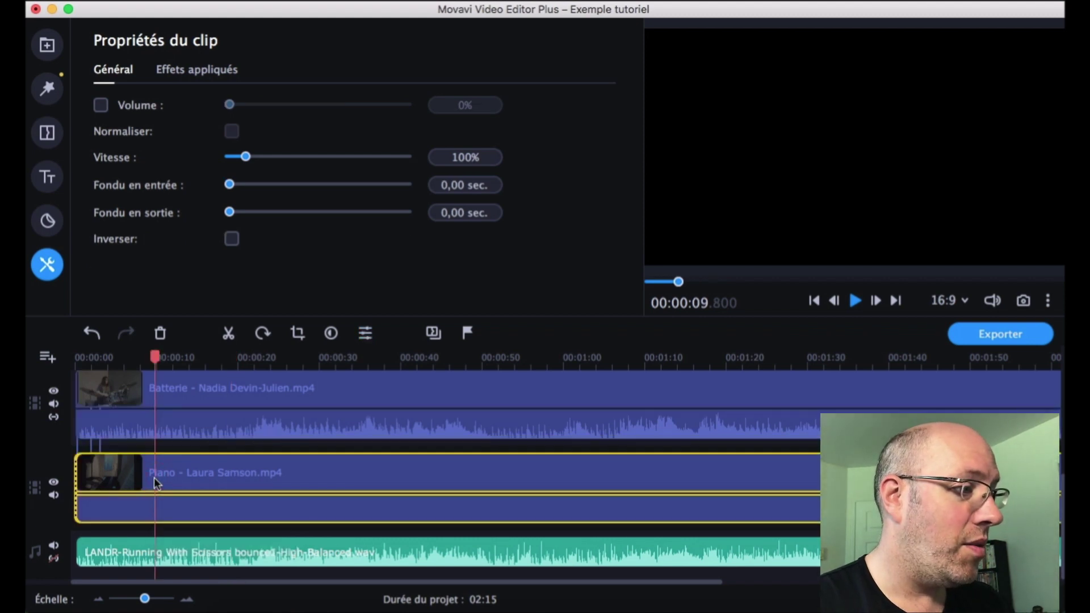
right_click(198, 477)
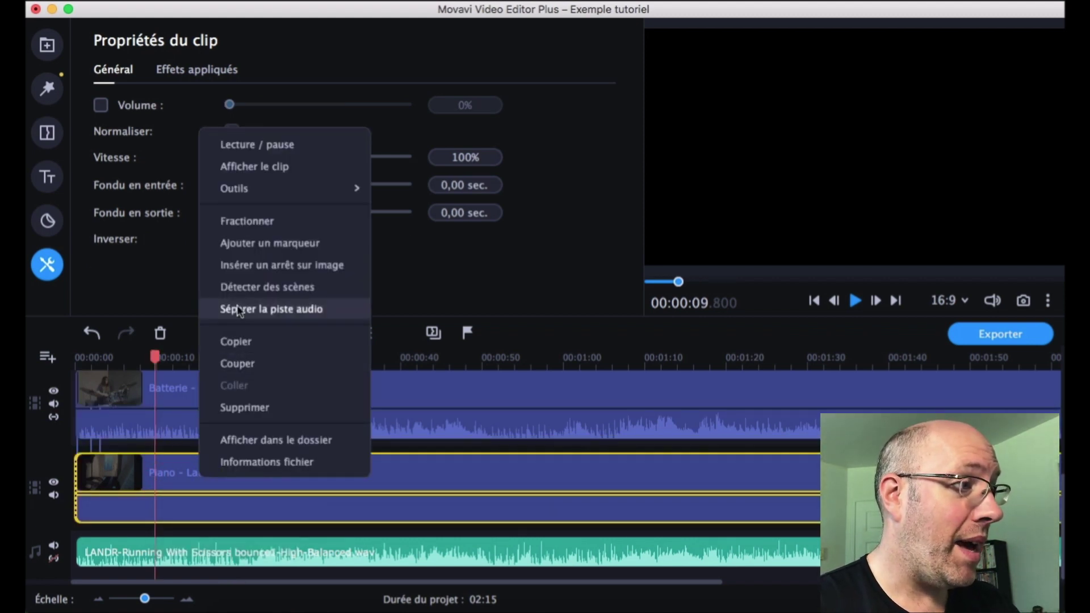
left_click(266, 166)
left_click(192, 396)
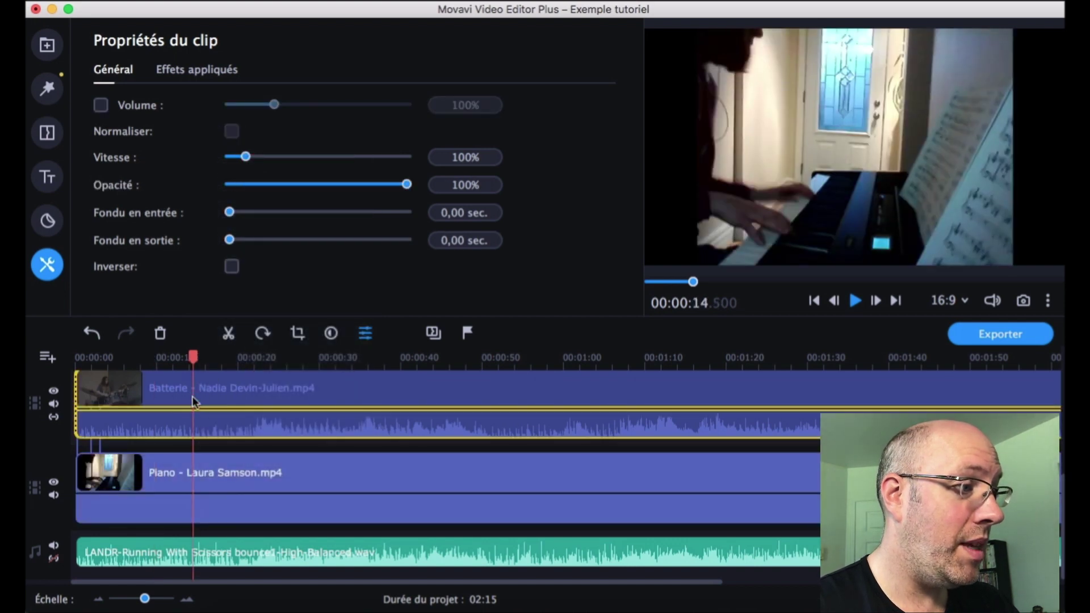
right_click(192, 391)
left_click(263, 85)
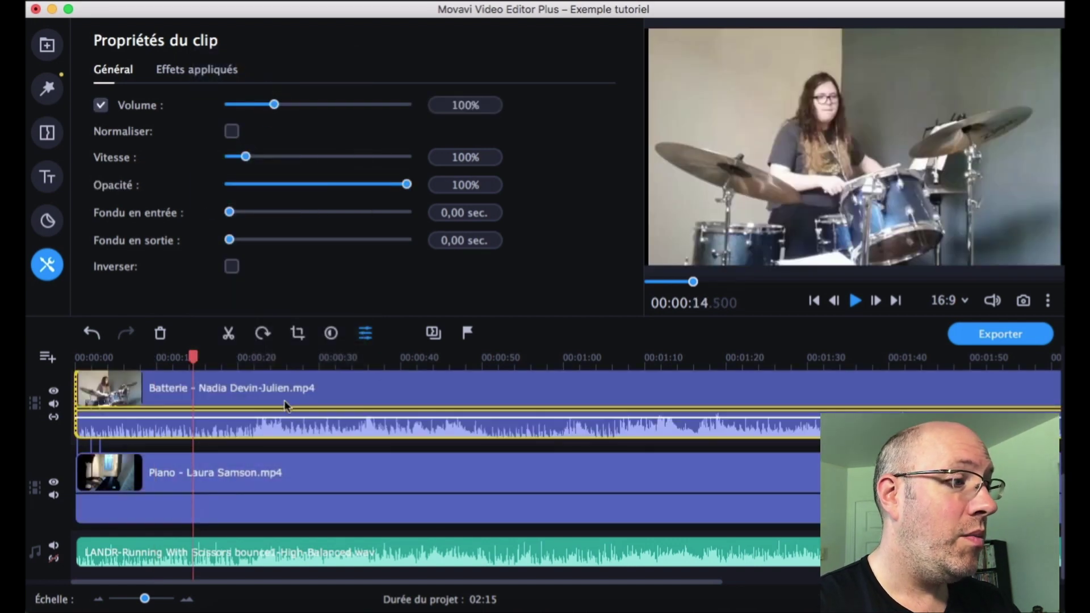
Step: Apply the "Côte à côte – gauche" overlay layout to the piano clip
scroll(281, 415, "up", 1)
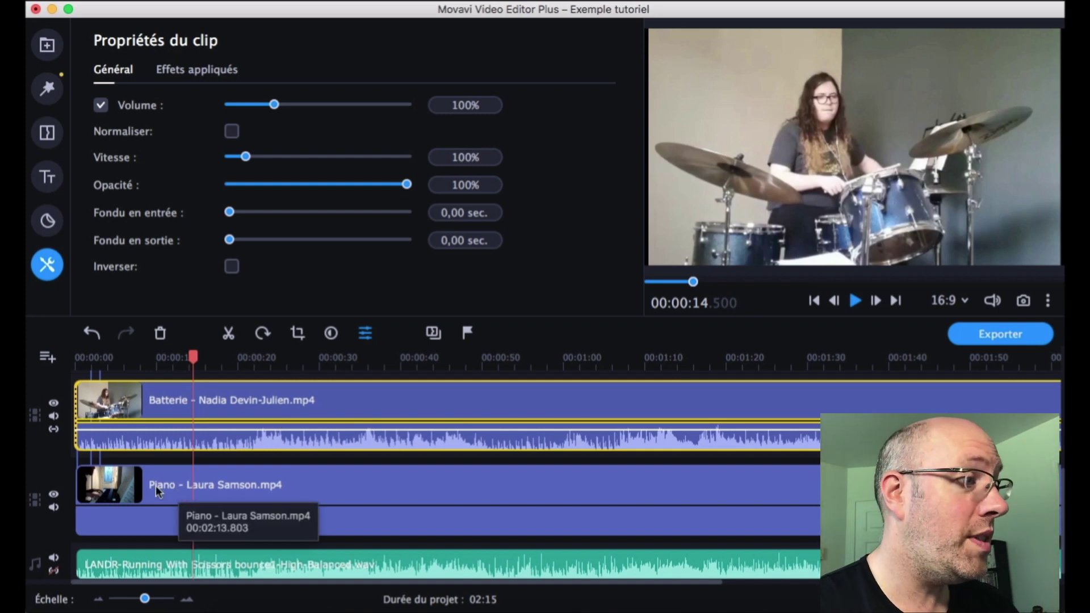
left_click(135, 500)
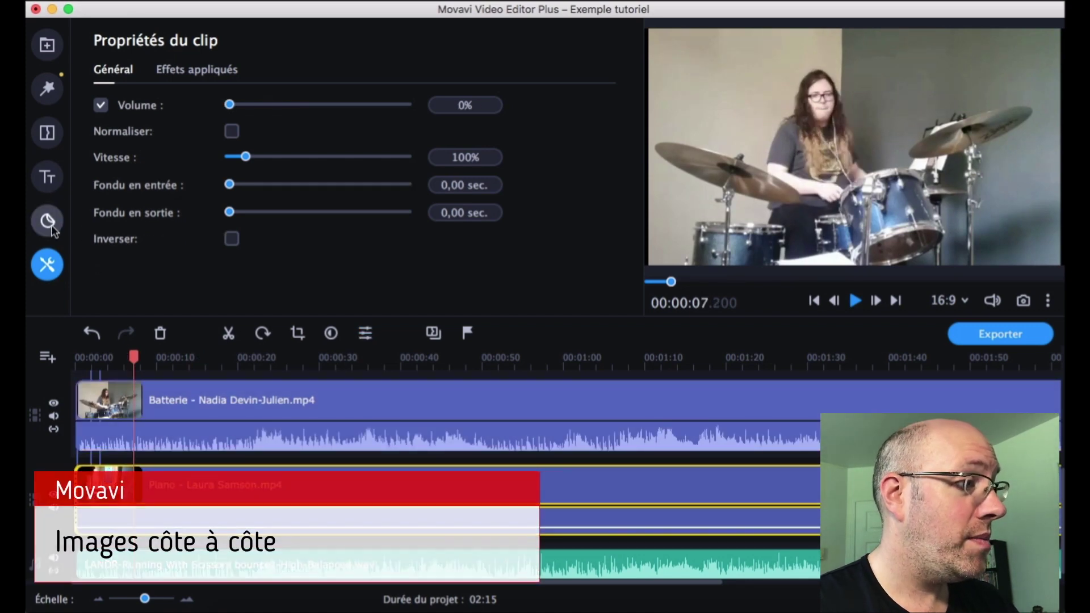
left_click(47, 264)
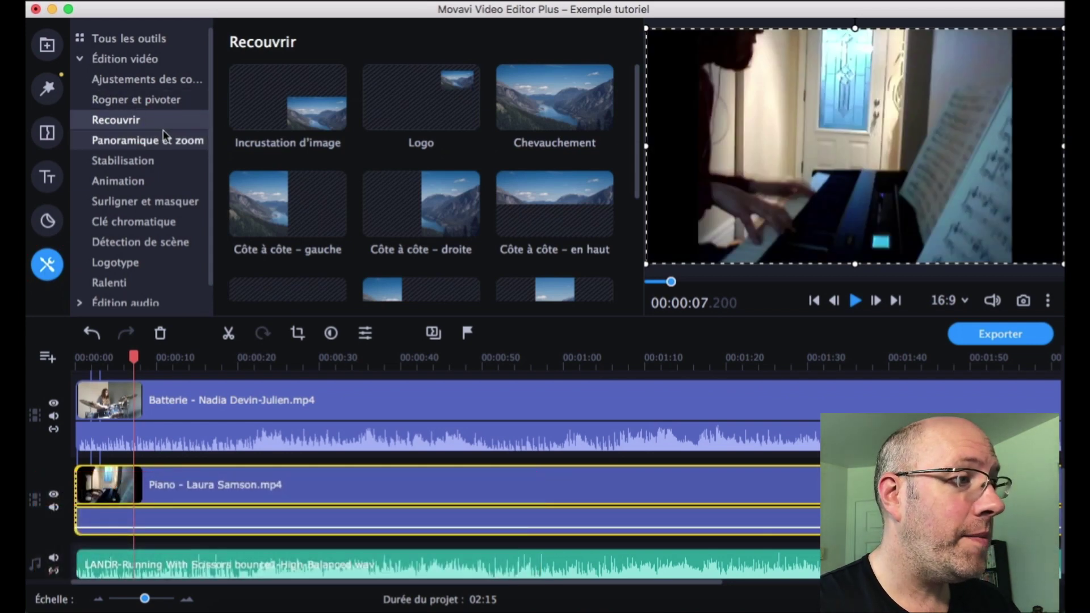
left_click(288, 213)
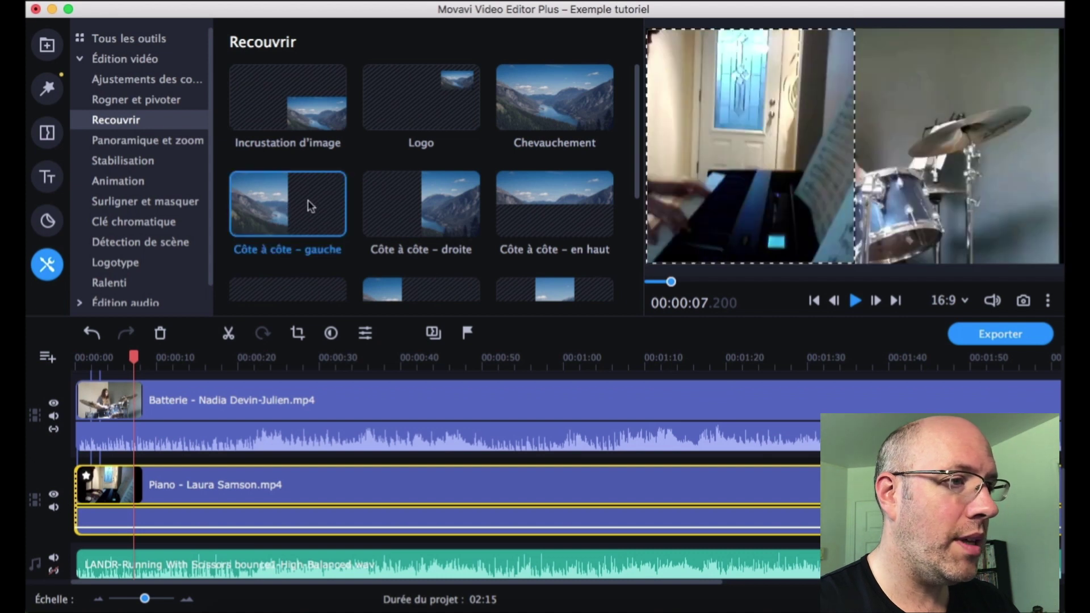
Step: Apply the "Côte à côte – droite" overlay layout to the drum clip and reframe the drum and piano images within their halves
left_click(274, 406)
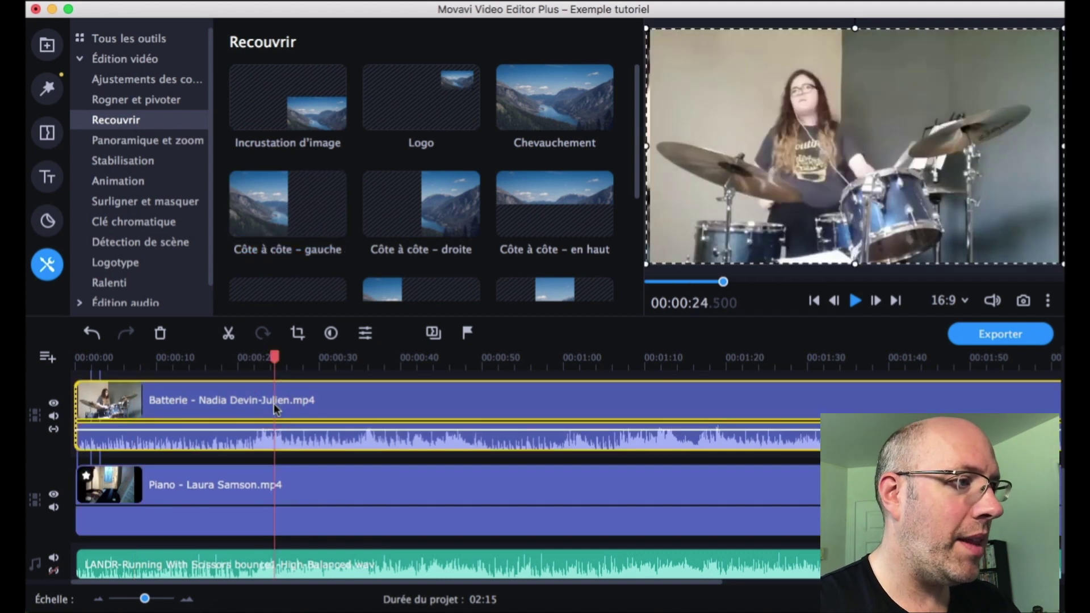
left_click(438, 217)
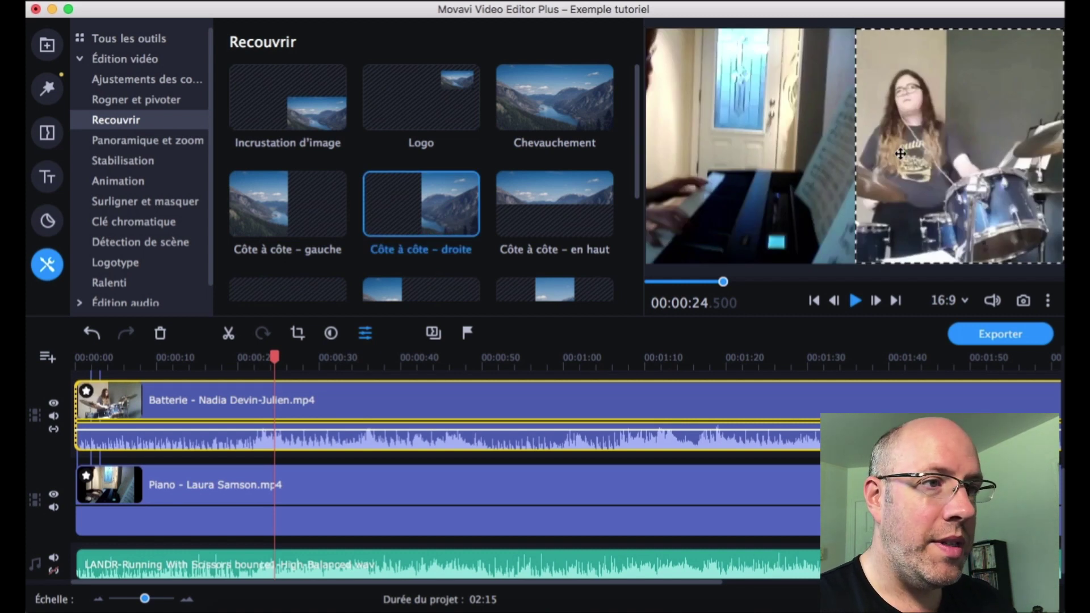
left_click_drag(919, 150, 962, 136)
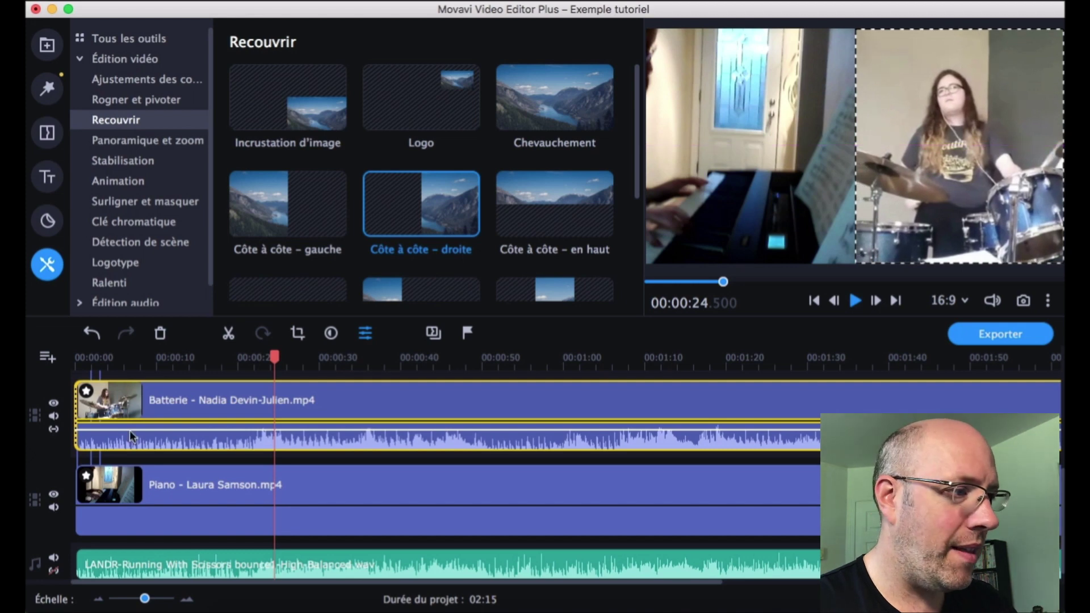
left_click(178, 478)
left_click_drag(719, 183, 723, 183)
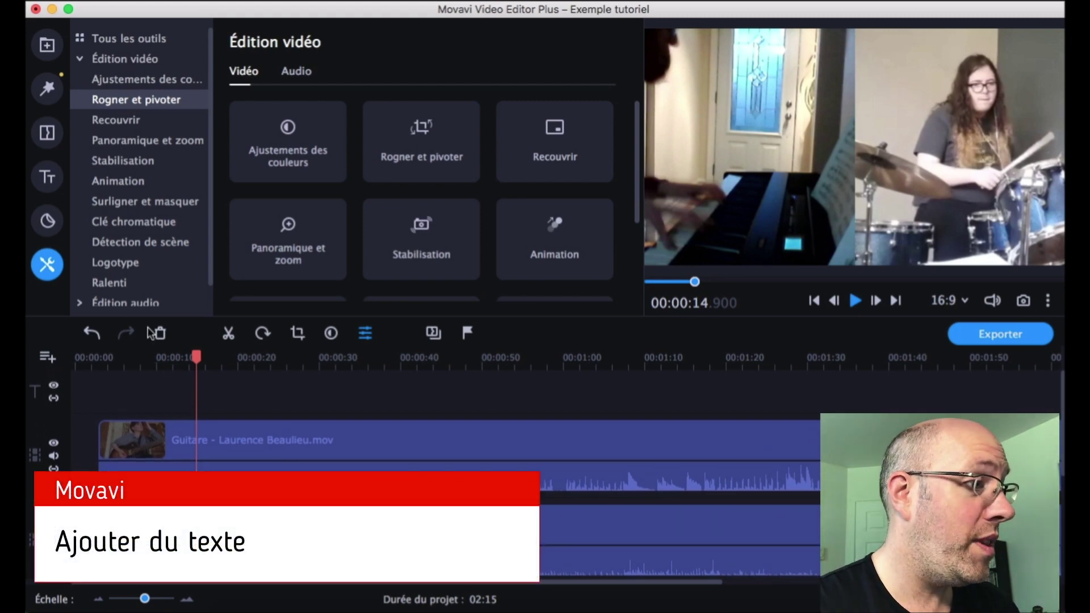
Step: Add the "Moderne – cercle" title from the Sélection category at the start of the title track
left_click(47, 176)
left_click(133, 113)
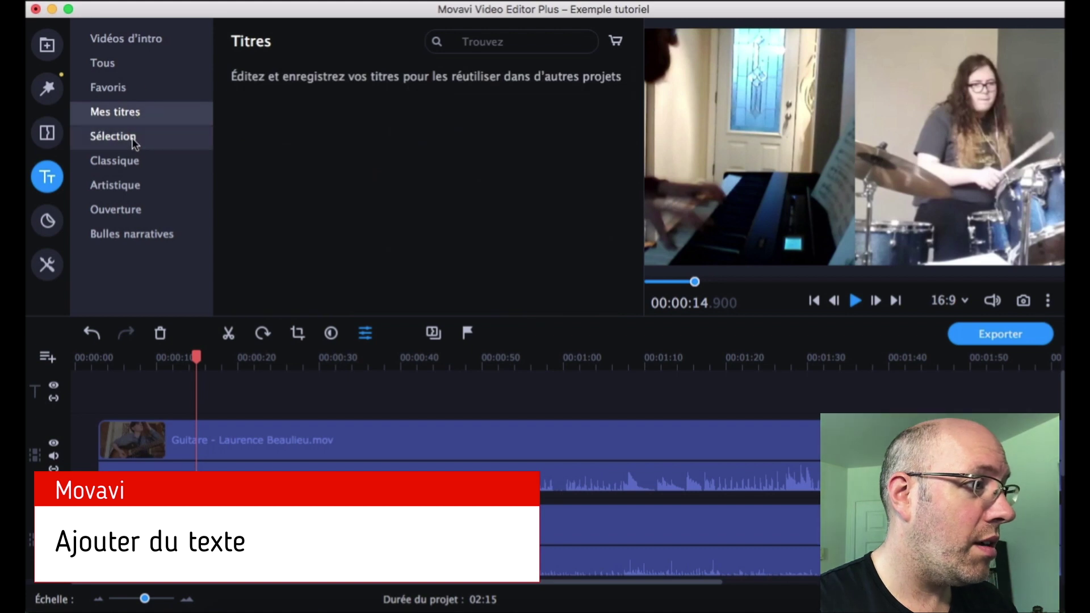
left_click(134, 138)
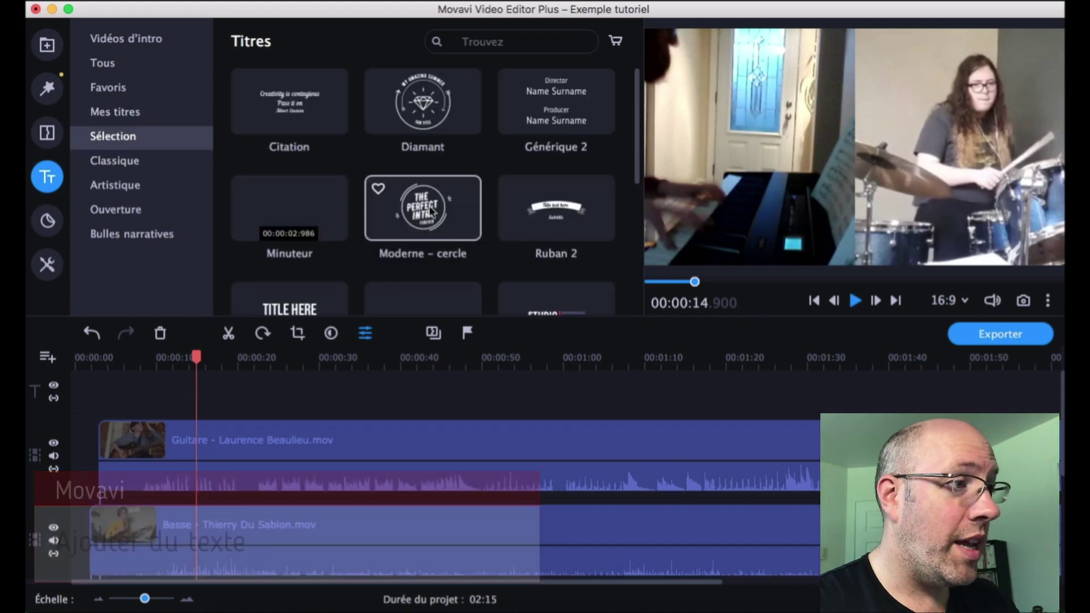
left_click_drag(432, 210, 79, 390)
Step: Trim the title's end to a duration of 5.9 seconds and open its text settings
double_click(81, 392)
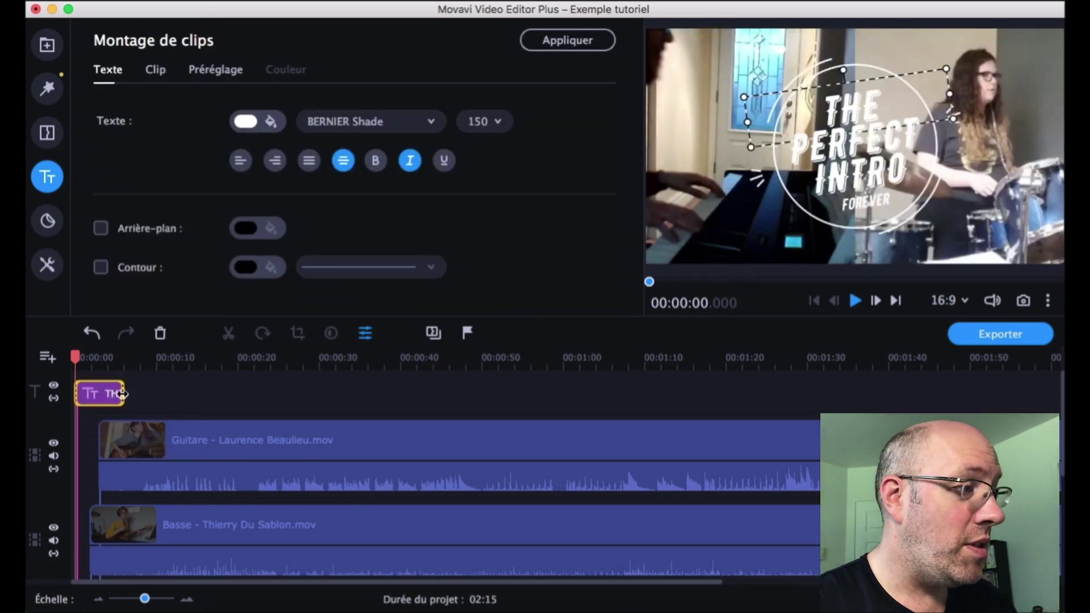
left_click_drag(122, 393, 122, 392)
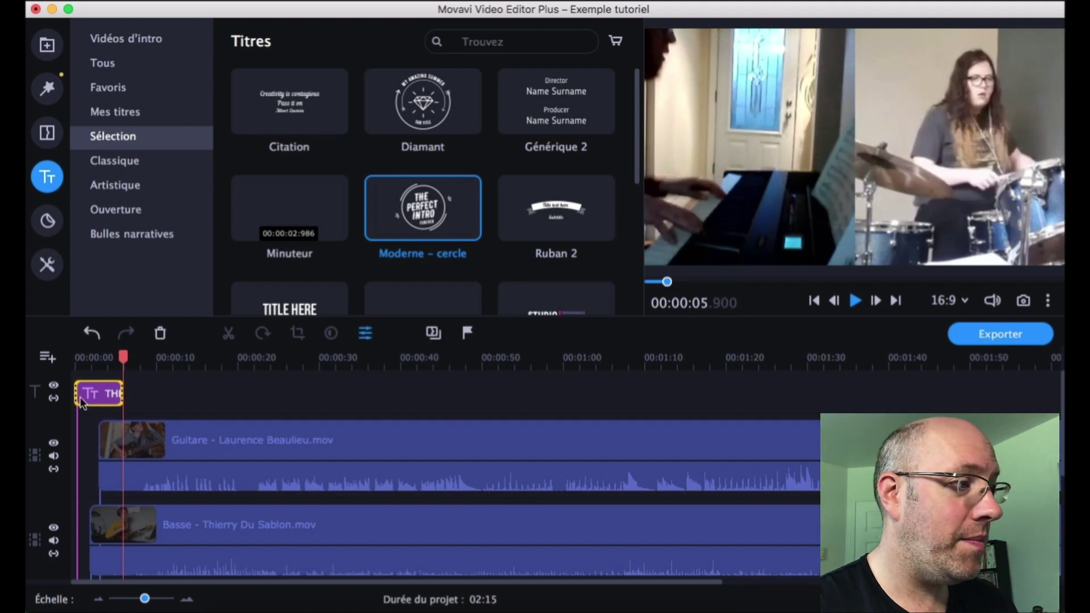
left_click(103, 397)
double_click(103, 397)
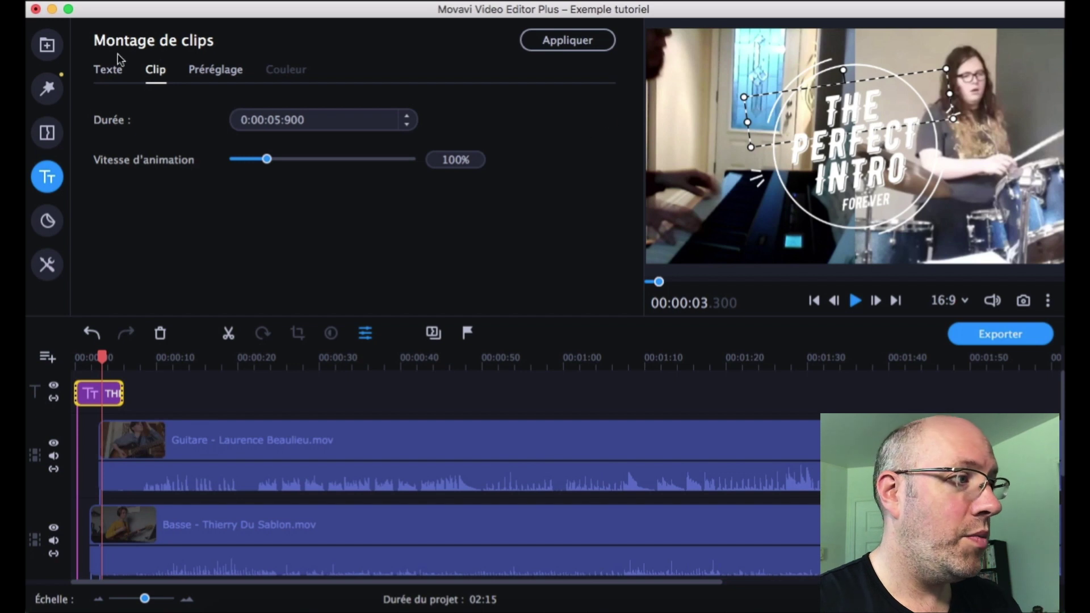
left_click(108, 69)
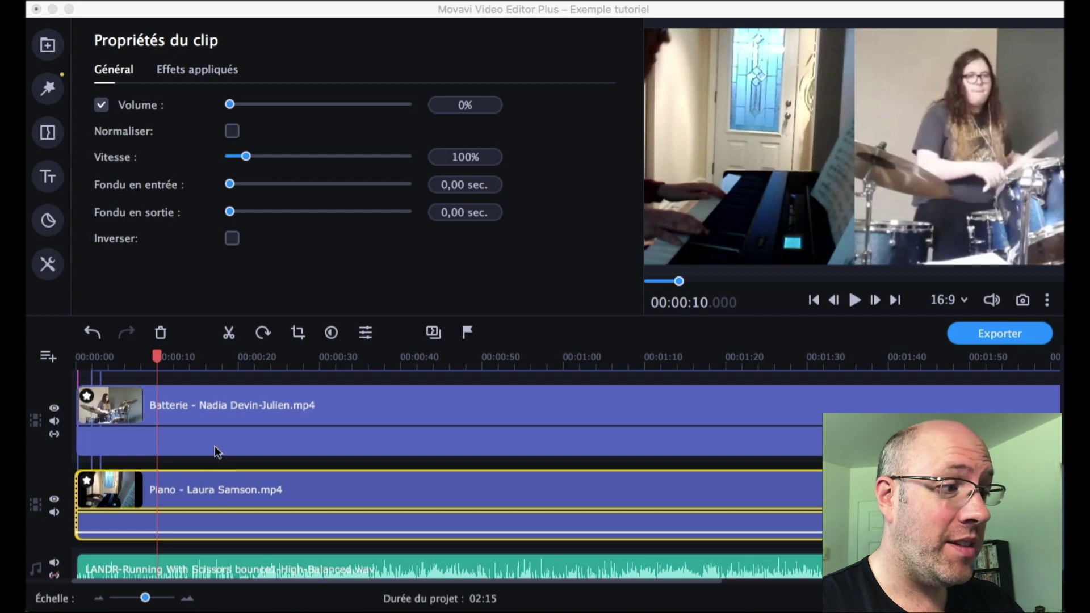
Step: Split the piano, drum, bass and guitar clips together at the 10-second mark
left_click_drag(216, 452, 196, 486)
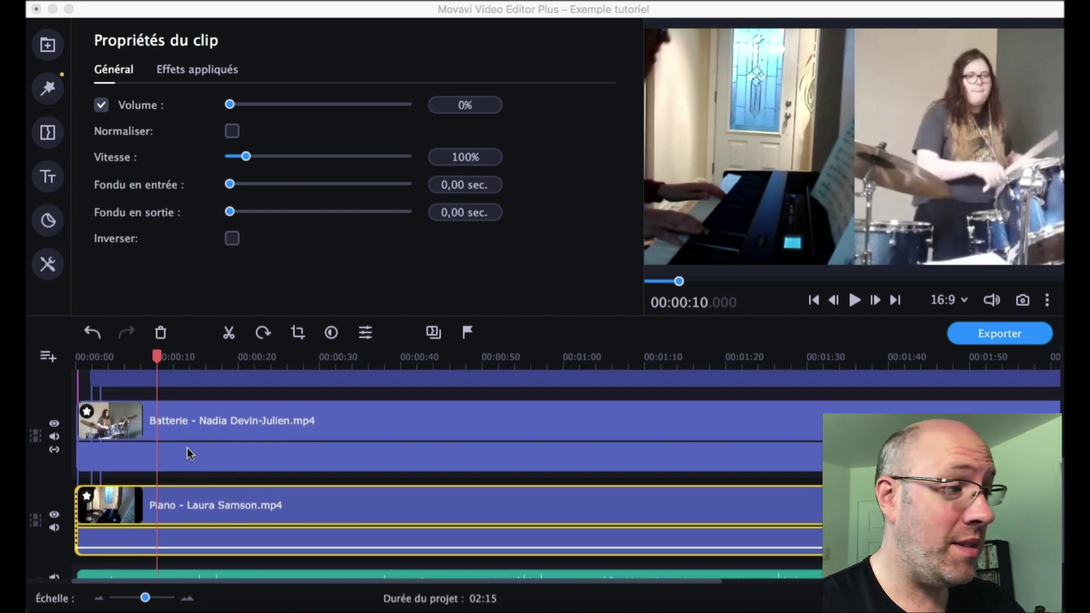
left_click_drag(180, 437, 174, 418)
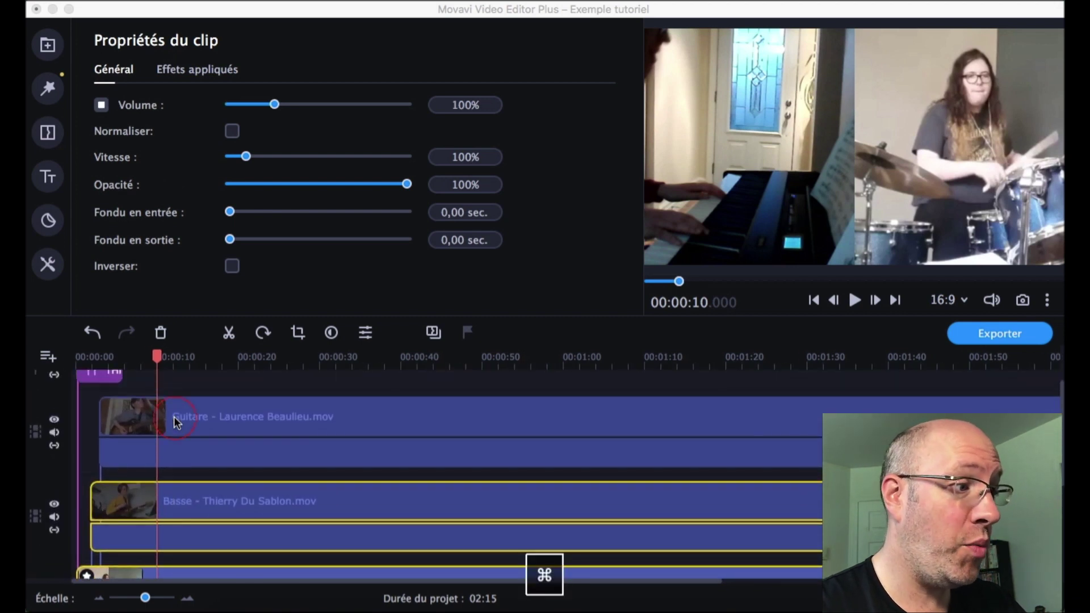
left_click(174, 416, "super")
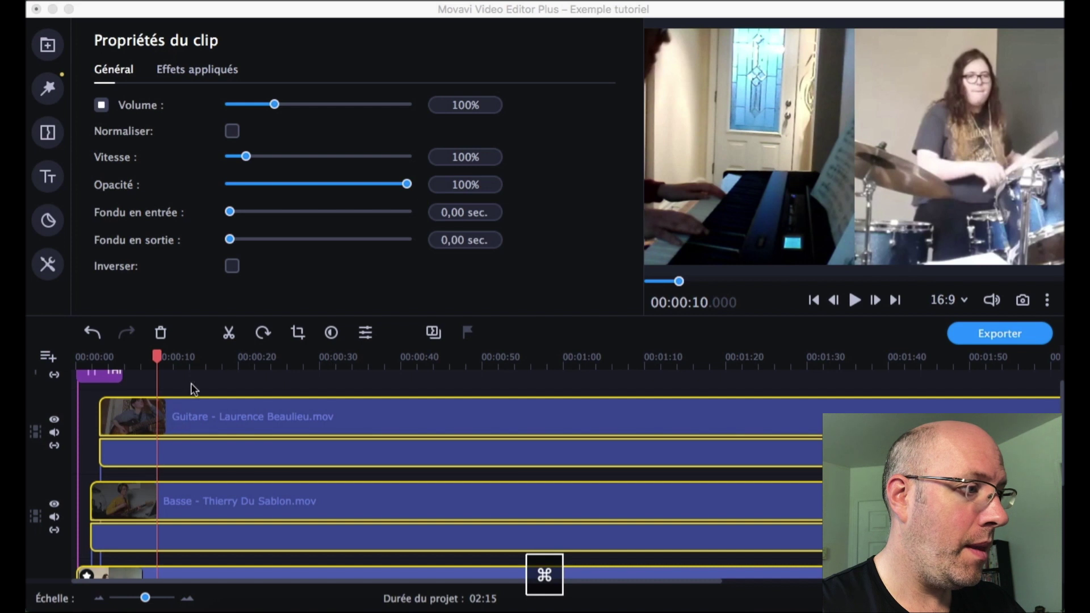
left_click(229, 333)
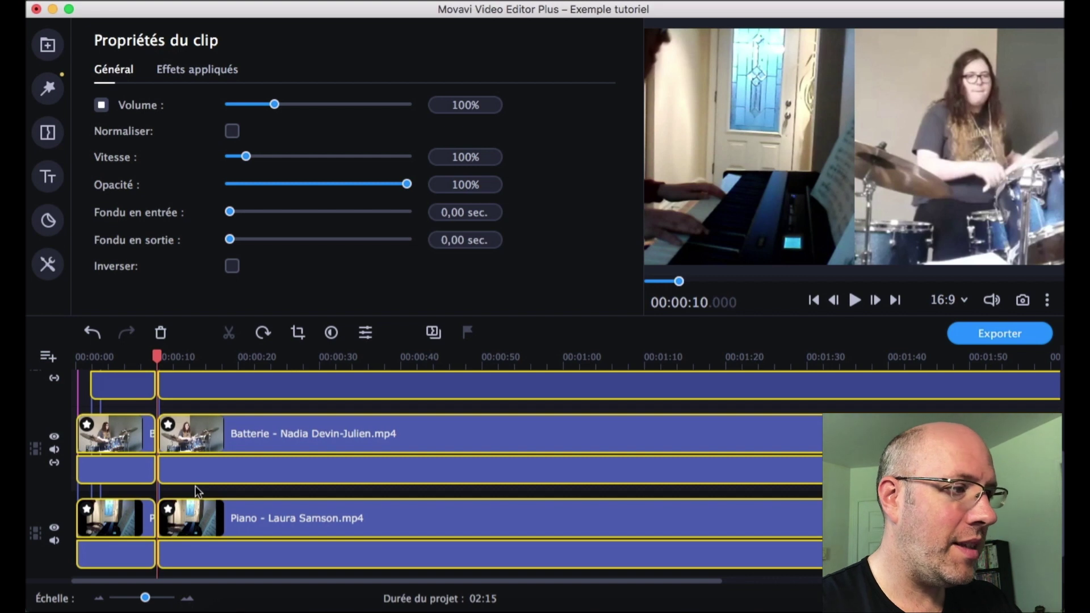
Step: Hide the piano and drum segments that follow the 10-second cut
scroll(195, 488, "up", 1)
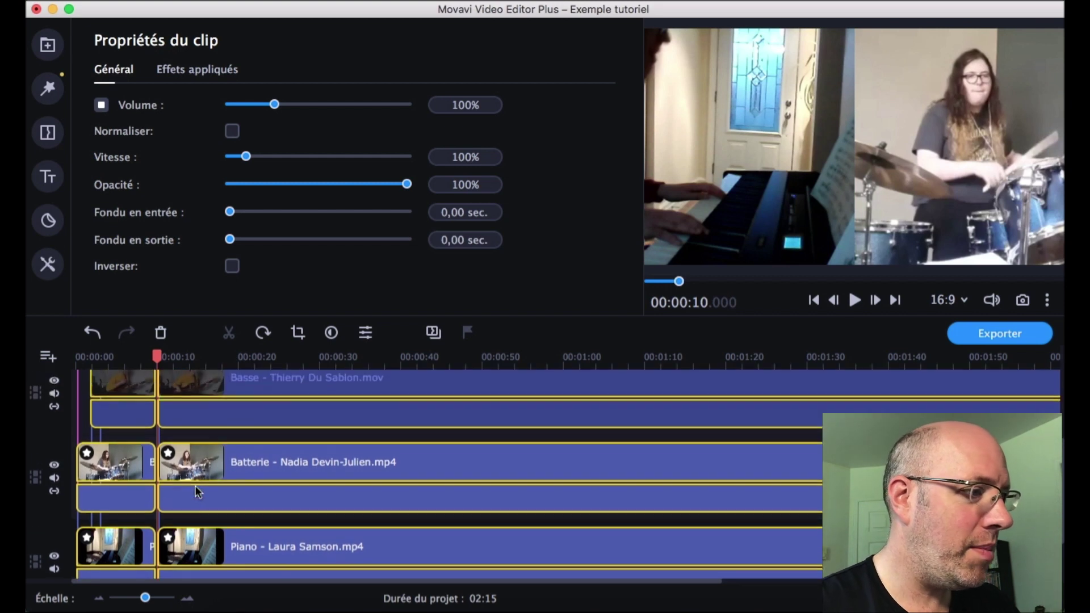
left_click(209, 550)
left_click(272, 551)
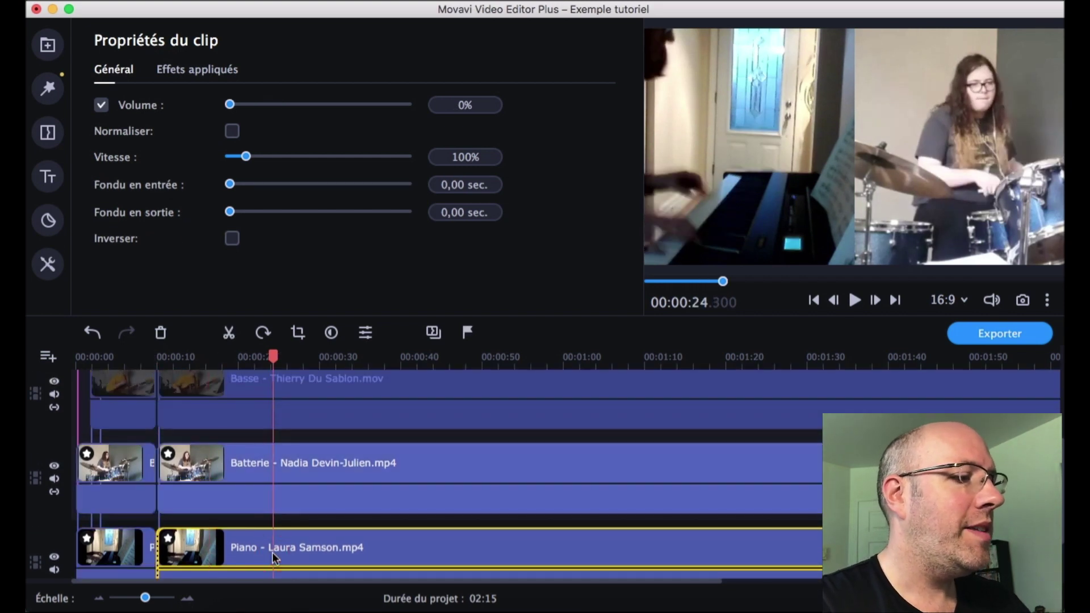
right_click(271, 552)
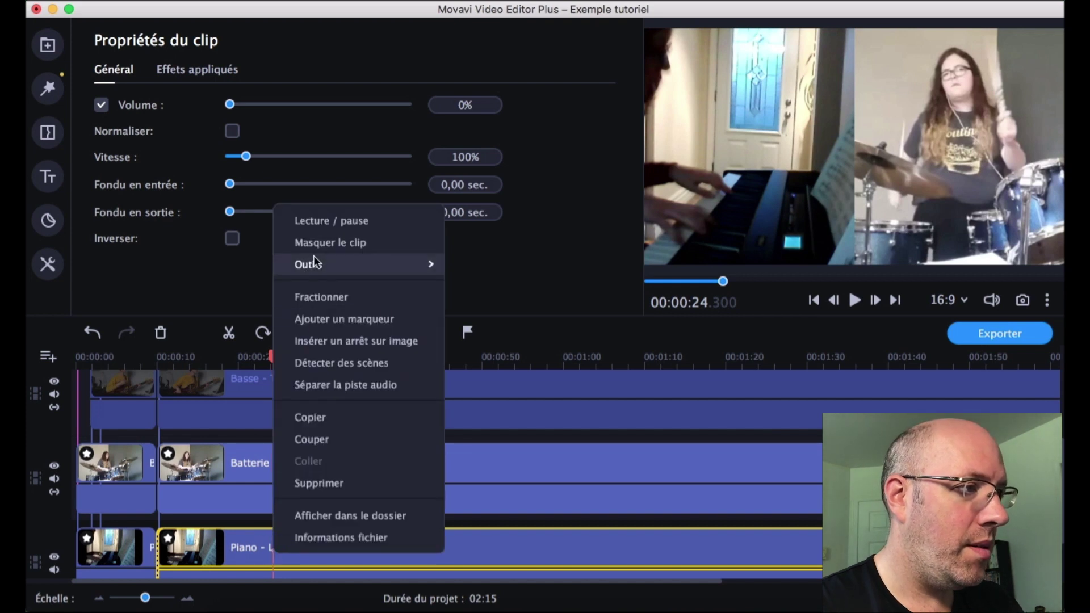
left_click(328, 243)
left_click(244, 458)
right_click(244, 459)
left_click(325, 149)
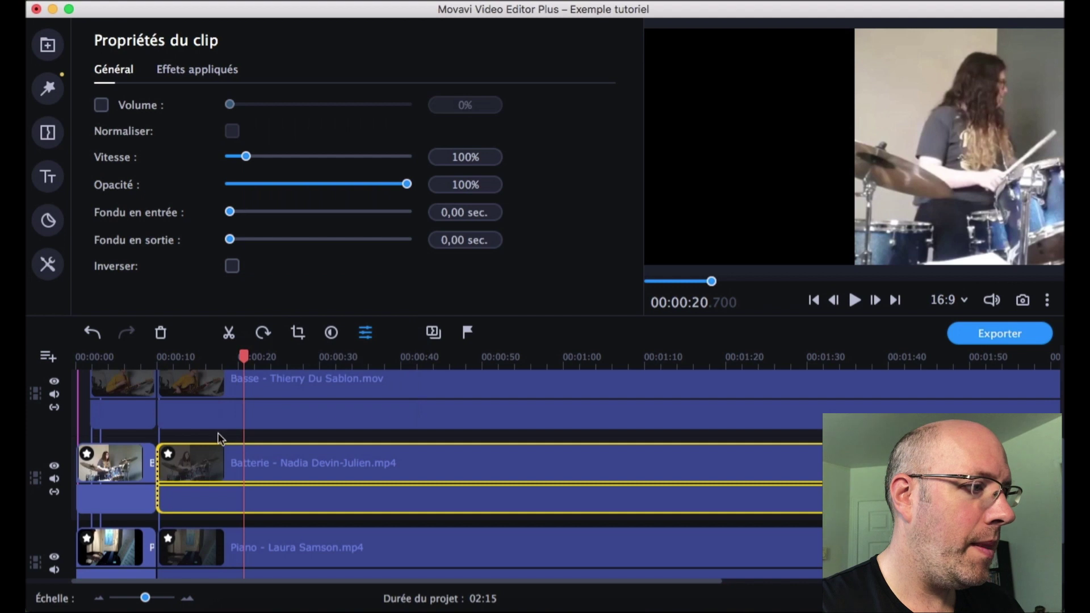
Step: Unhide the guitar segment that follows the 10-second cut
scroll(217, 424, "up", 3)
right_click(217, 402)
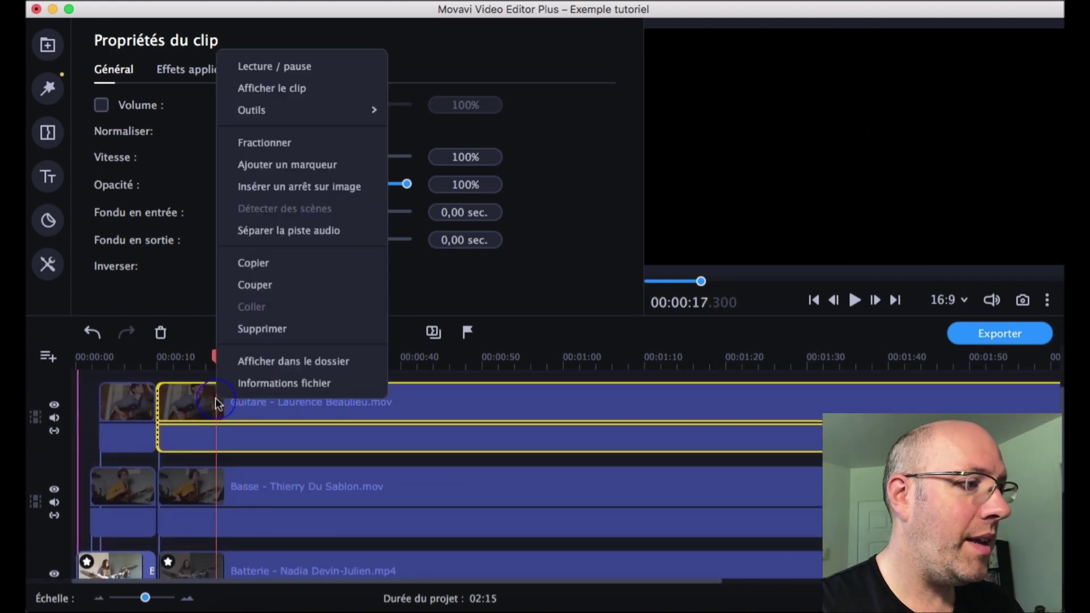
left_click(283, 90)
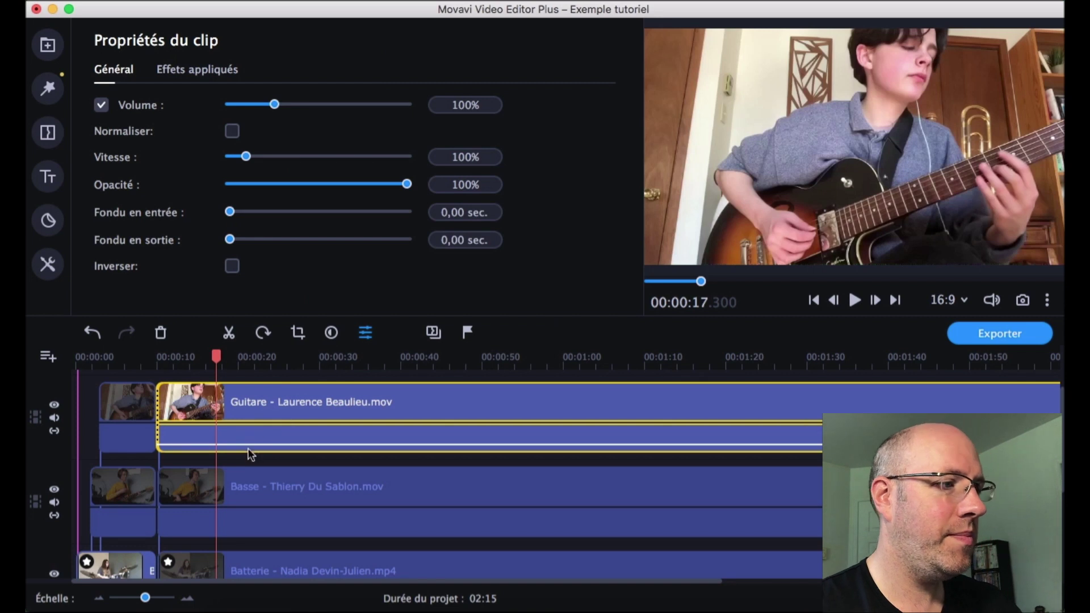
Step: Split the guitar, bass, drum and piano segments together at 00:00:15.800
left_click(191, 363)
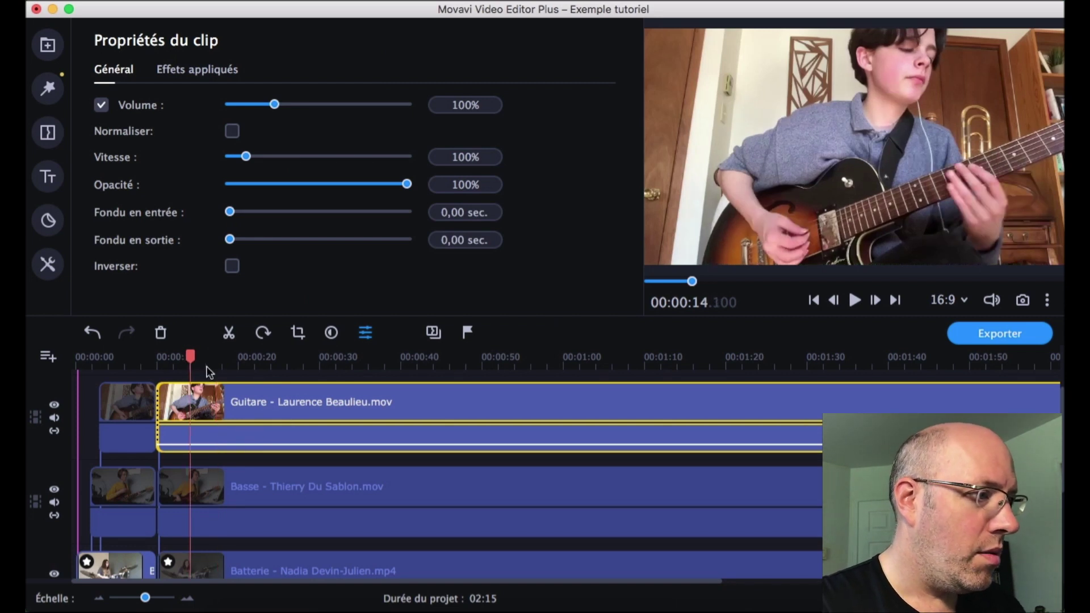
left_click(203, 364)
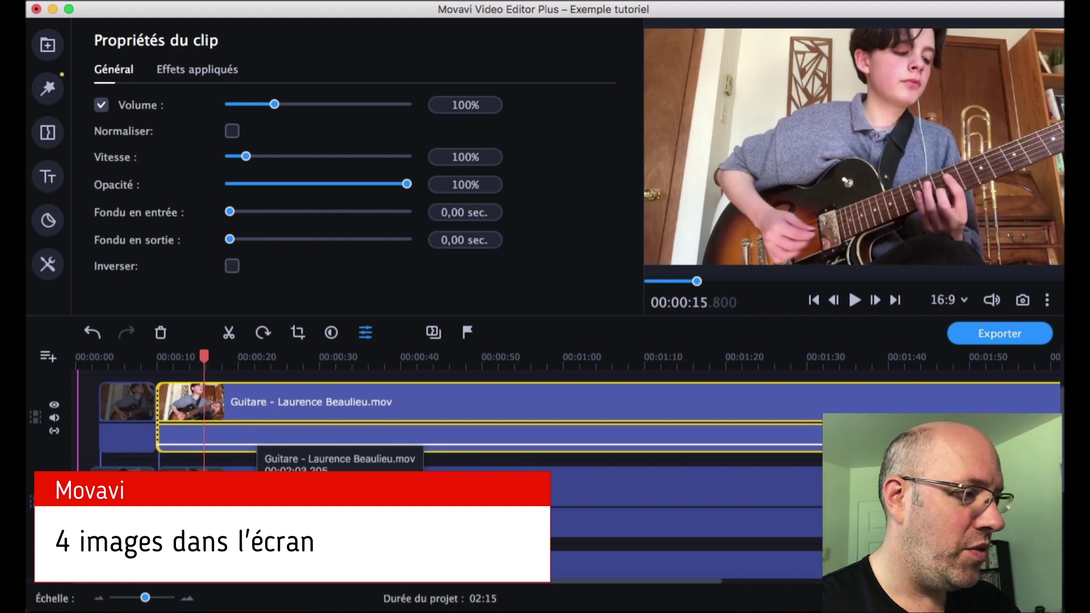
scroll(213, 448, "down", 1)
left_click(211, 464, "super")
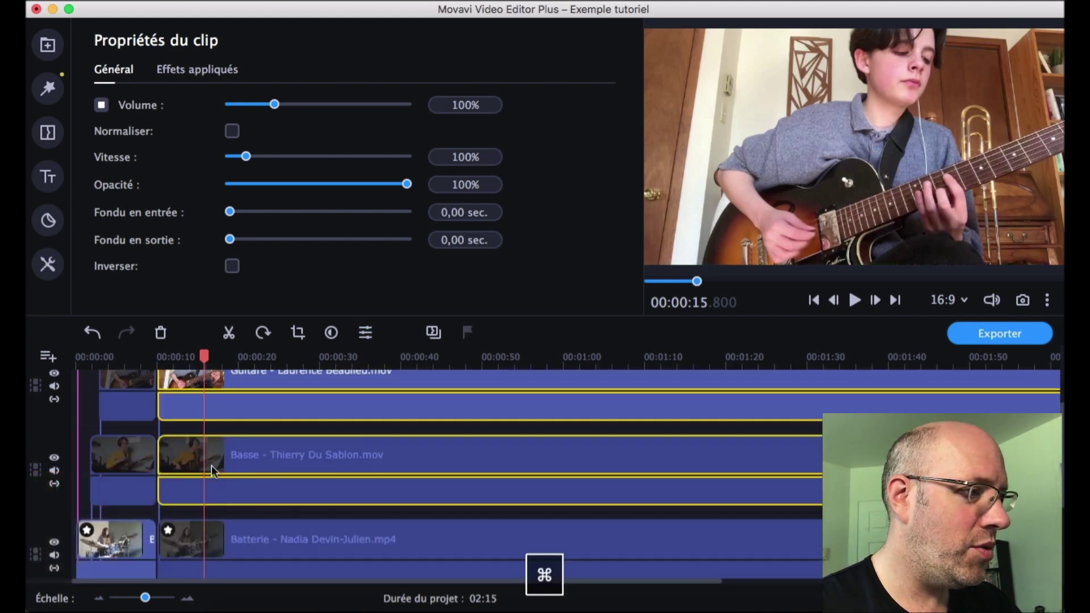
scroll(211, 465, "down", 1)
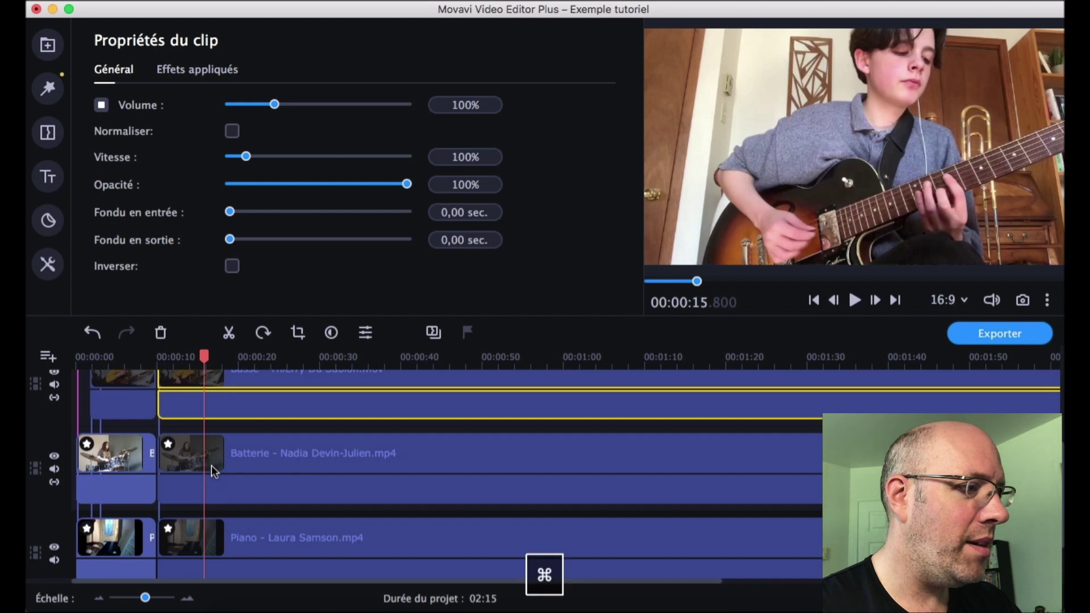
left_click(216, 452, "super")
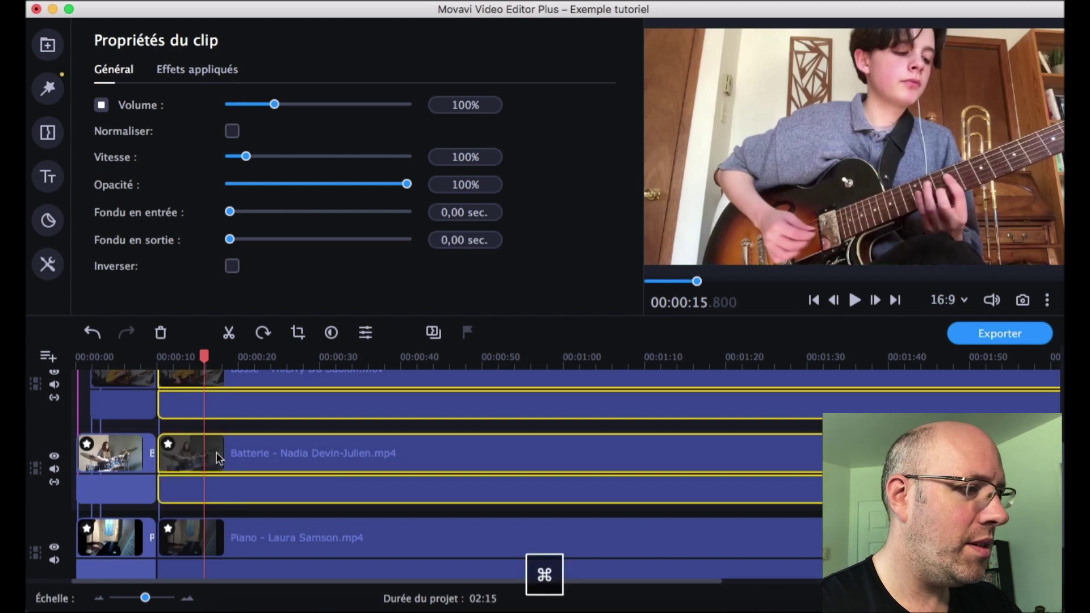
left_click(221, 539, "super")
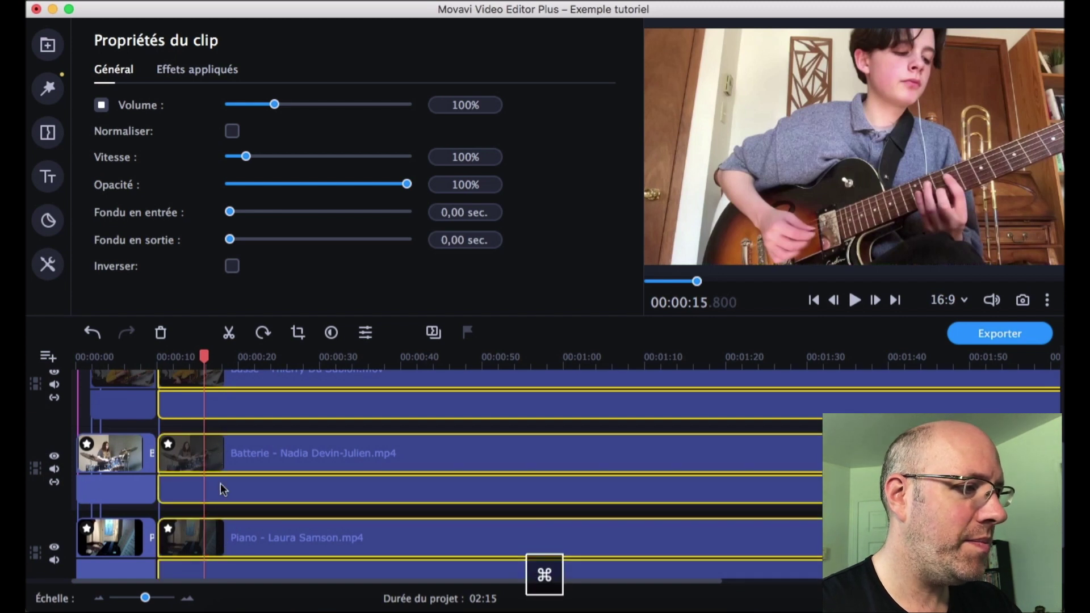
left_click(228, 334)
Step: Apply the "Incrustation d'image" overlay layout to the last guitar segment and place its image in the frame's upper-right quarter
scroll(257, 446, "up", 1)
scroll(257, 446, "up", 1)
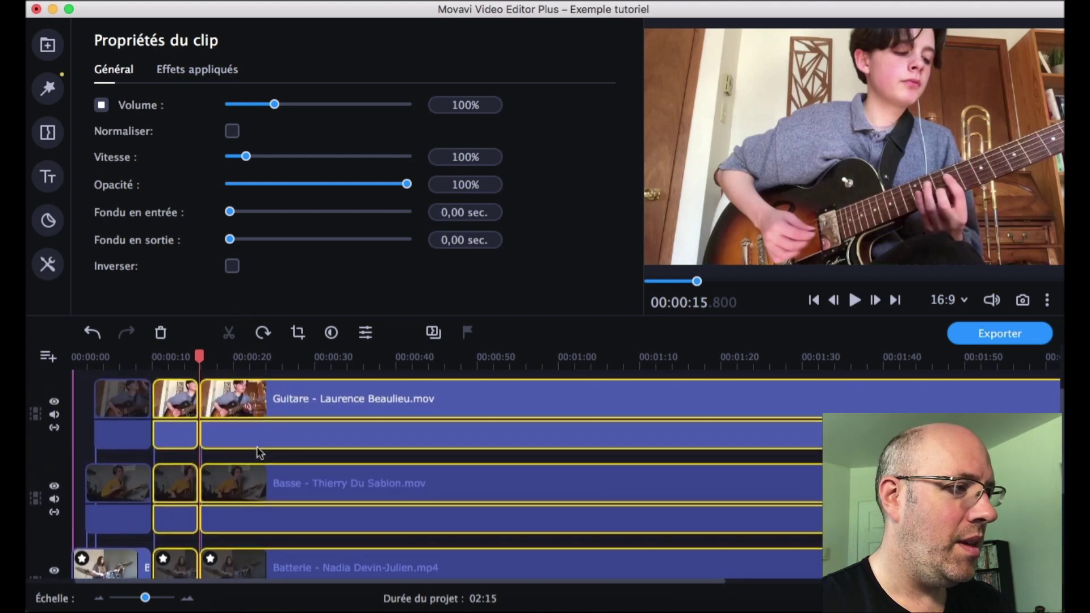
left_click(249, 404)
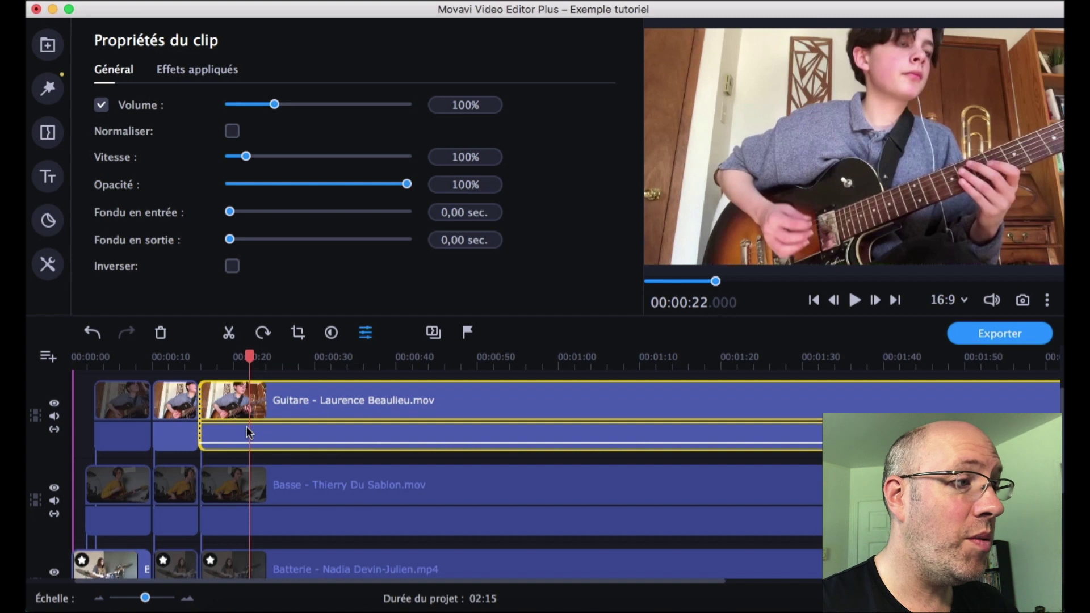
left_click(47, 265)
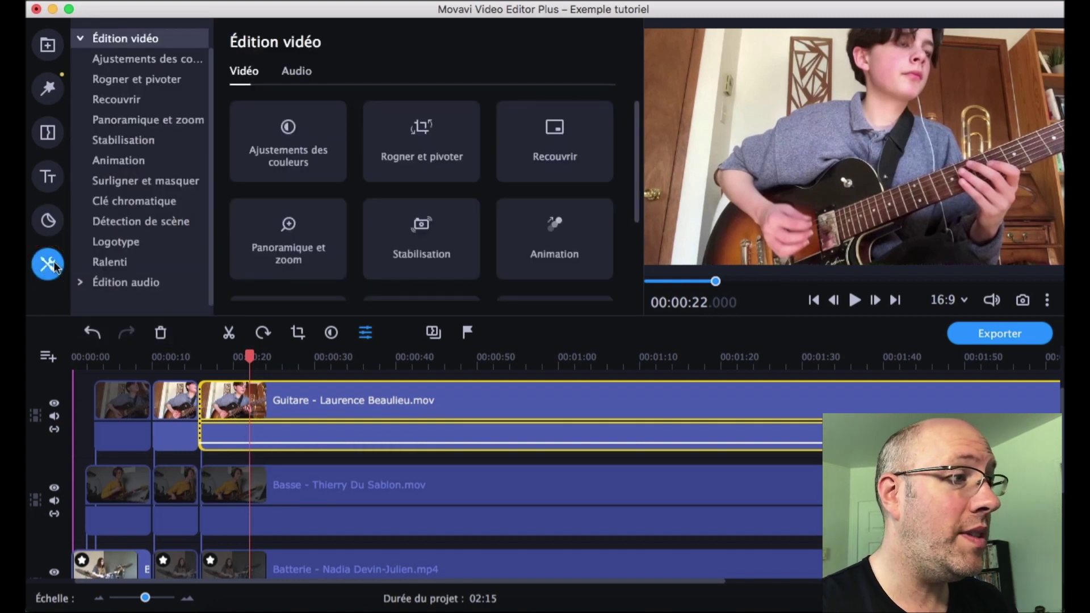
left_click(555, 140)
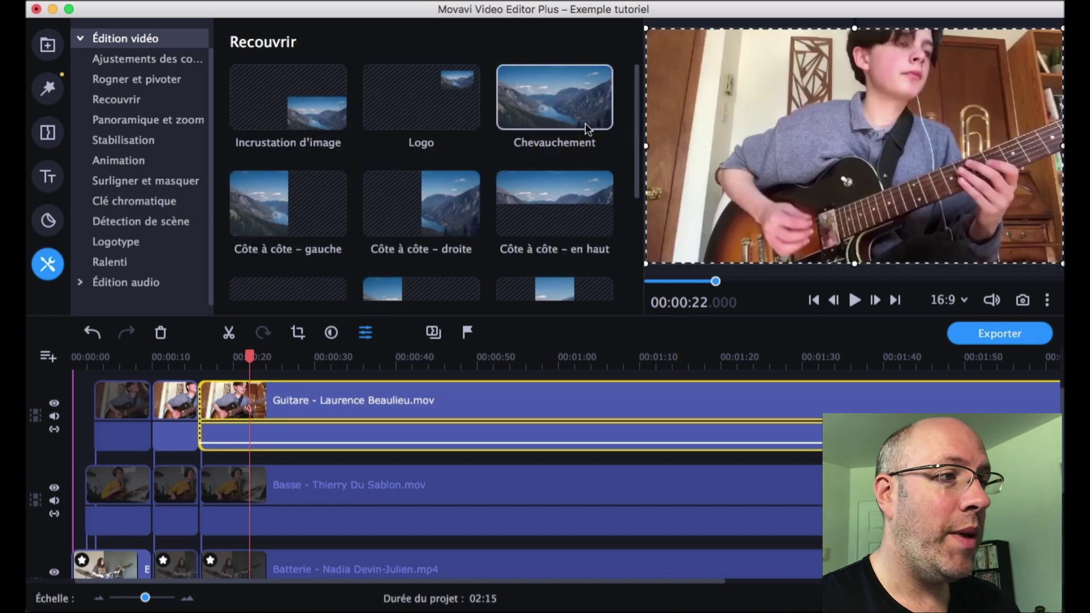
left_click(305, 102)
left_click_drag(934, 195, 935, 76)
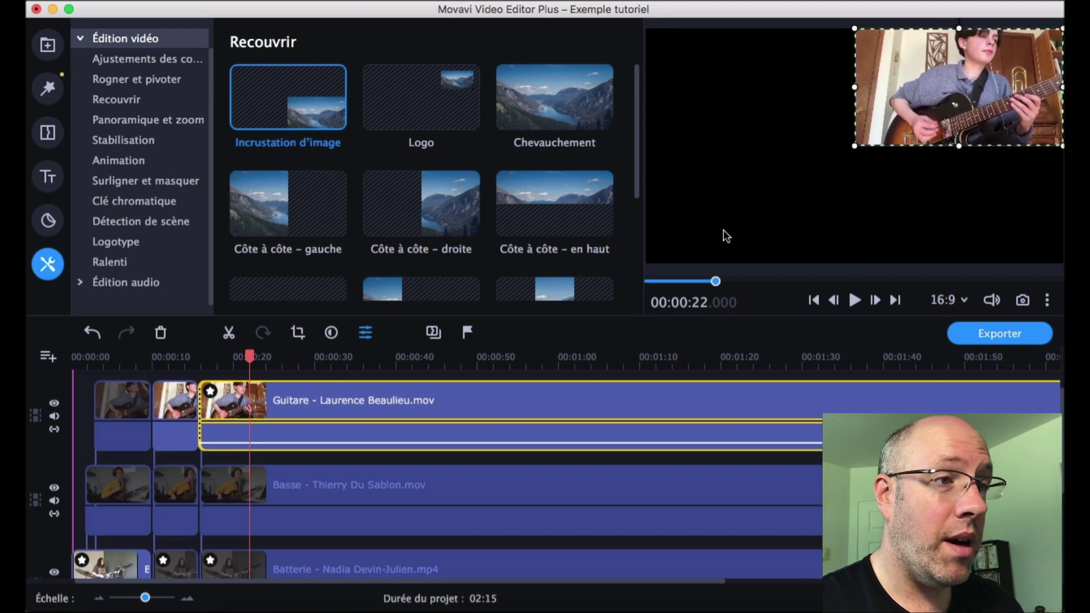
Step: Unhide the last bass segment and apply the "Incrustation d'image" overlay layout to it, in the frame's lower-right quarter
left_click(283, 476)
right_click(282, 476)
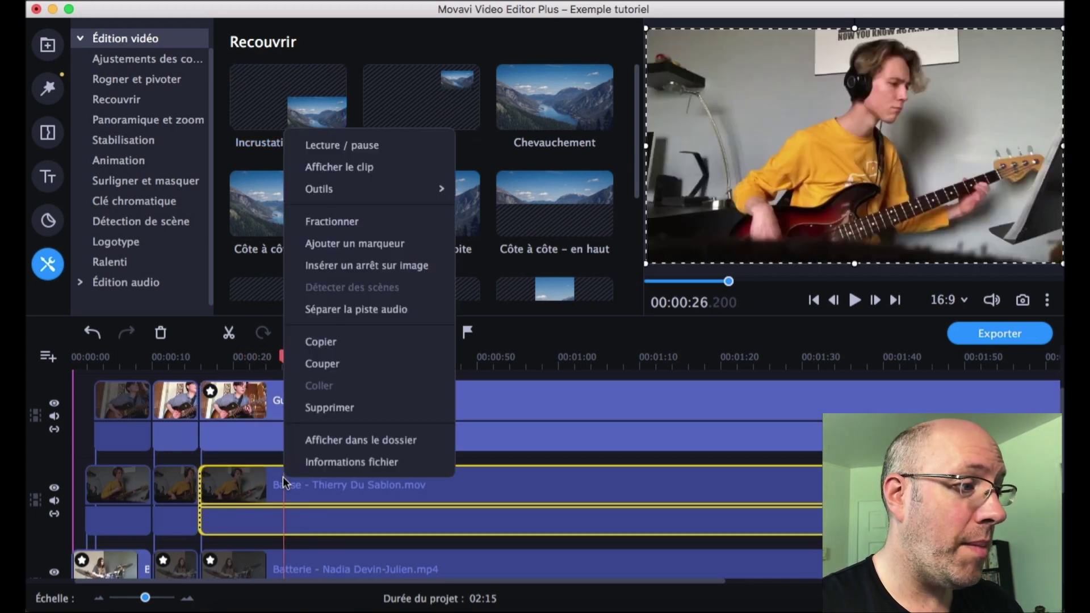
left_click(345, 167)
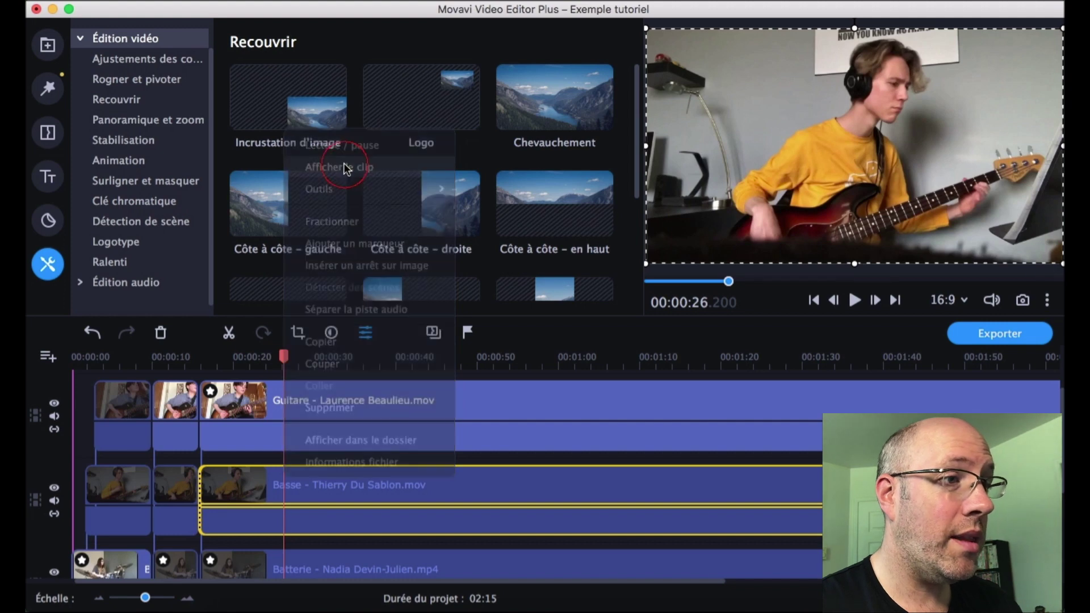
left_click(303, 102)
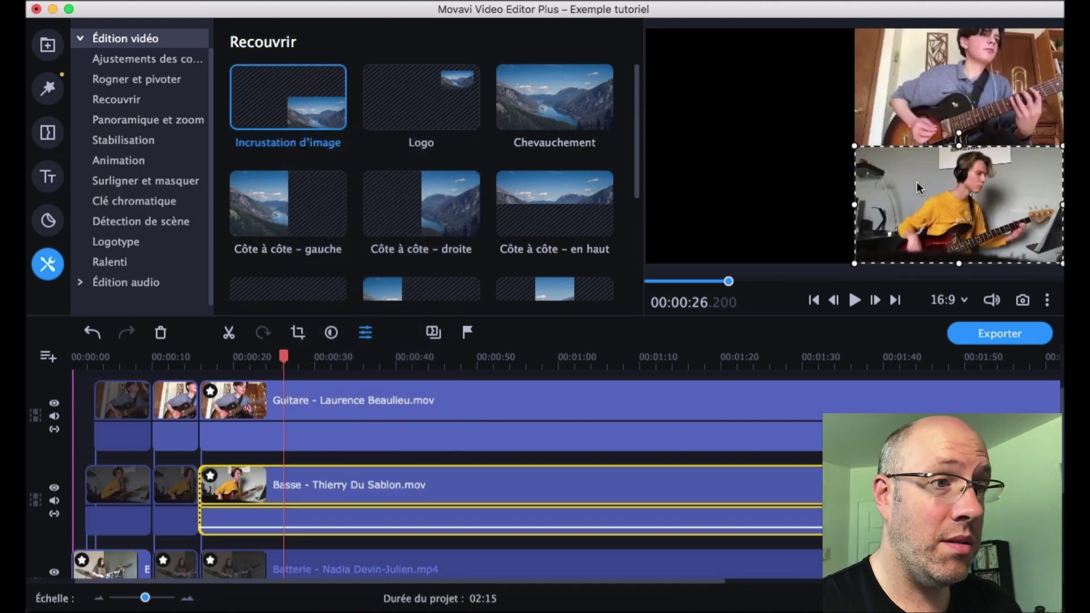
scroll(691, 445, "down", 2)
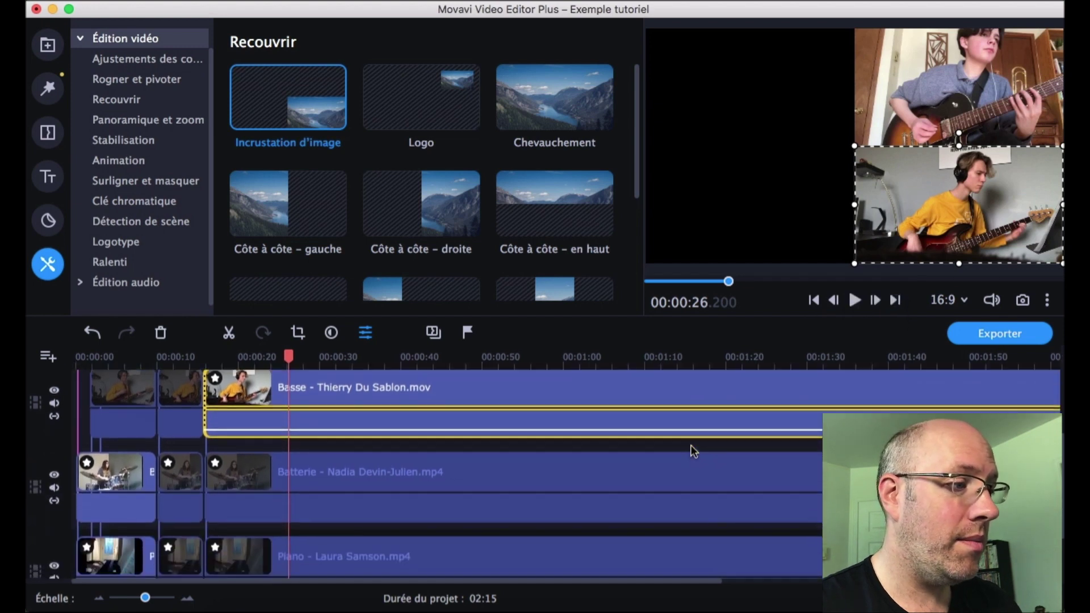
Step: Unhide the last drum segment and apply the "Incrustation d'image" overlay layout to it, in the frame's lower-left quarter
left_click(348, 462)
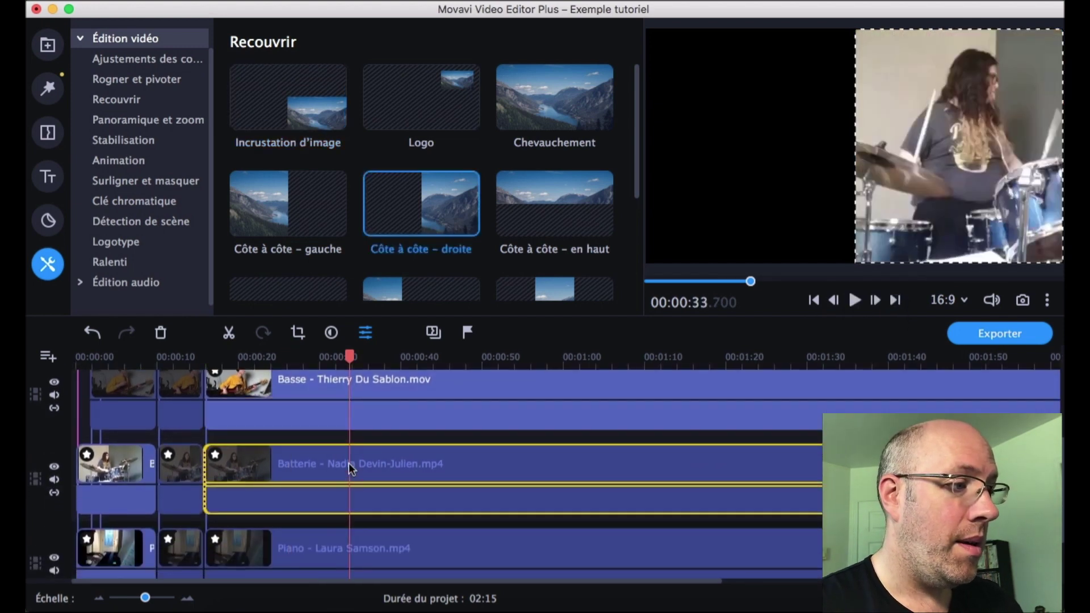
right_click(348, 462)
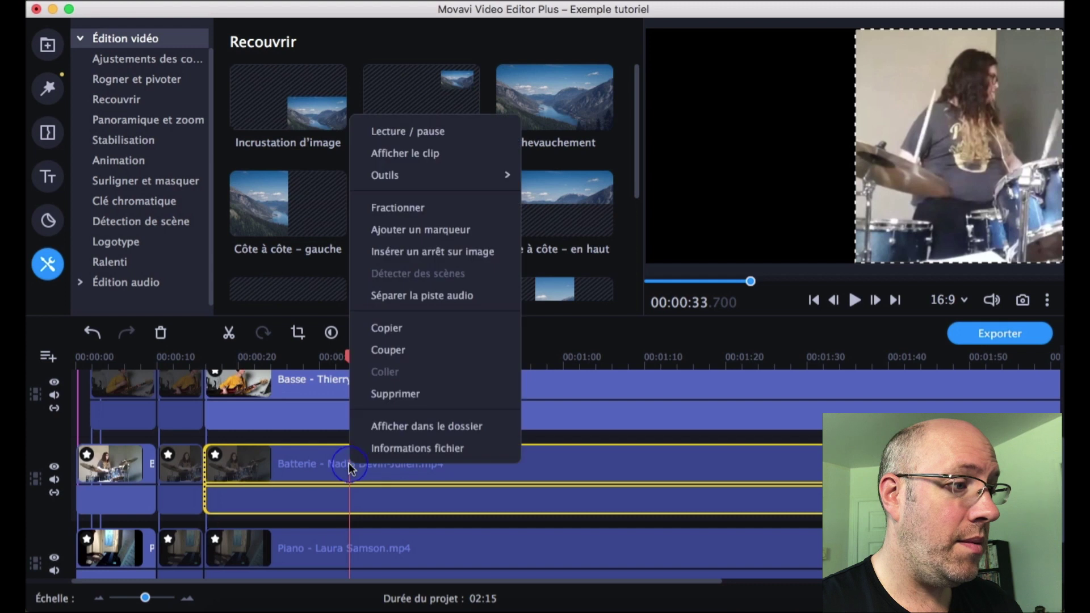
left_click(402, 154)
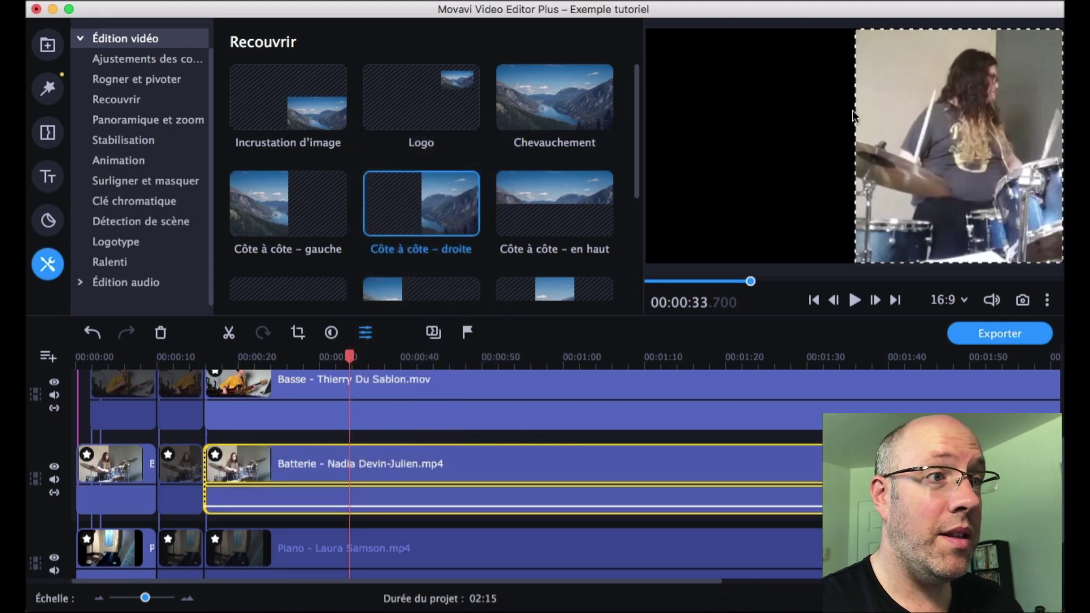
left_click(298, 92)
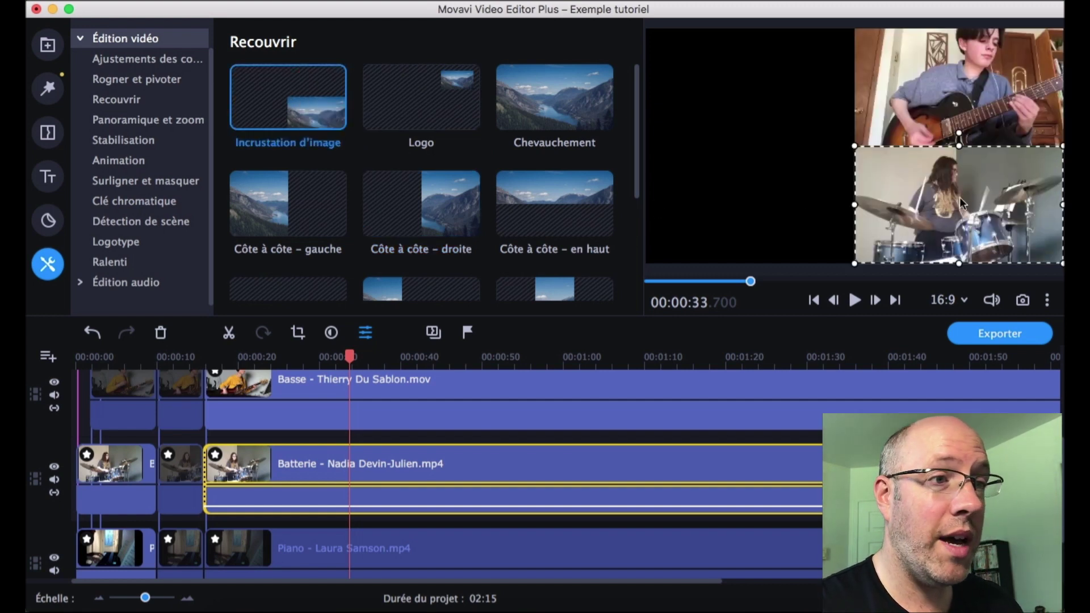
left_click_drag(961, 202, 754, 200)
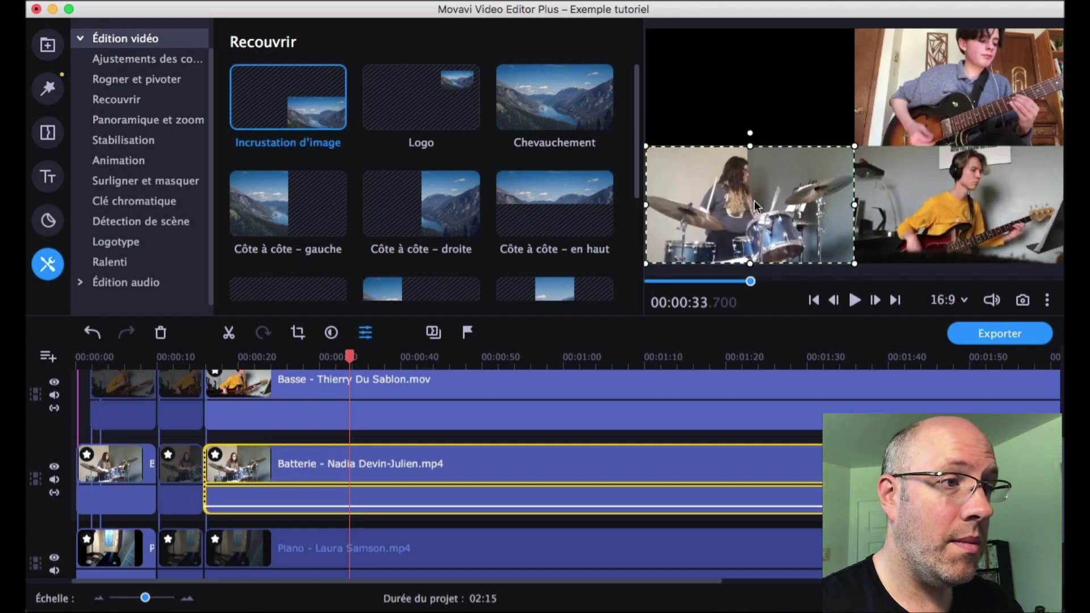
Step: Unhide the last piano segment and apply the "Incrustation d'image" overlay layout to it, in the frame's upper-left quarter
scroll(489, 400, "down", 2)
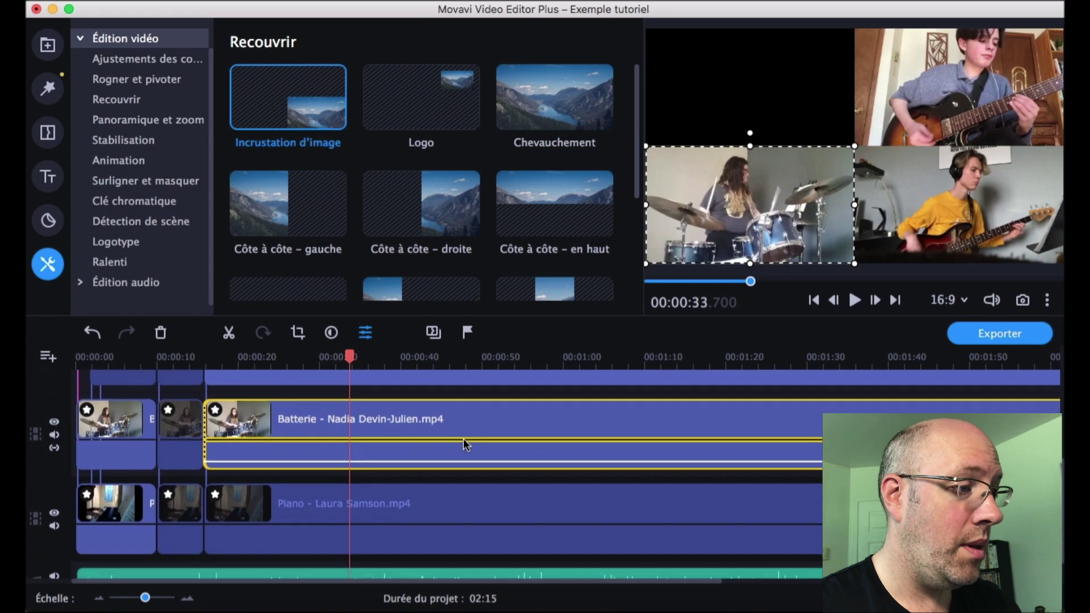
left_click(379, 486)
right_click(379, 486)
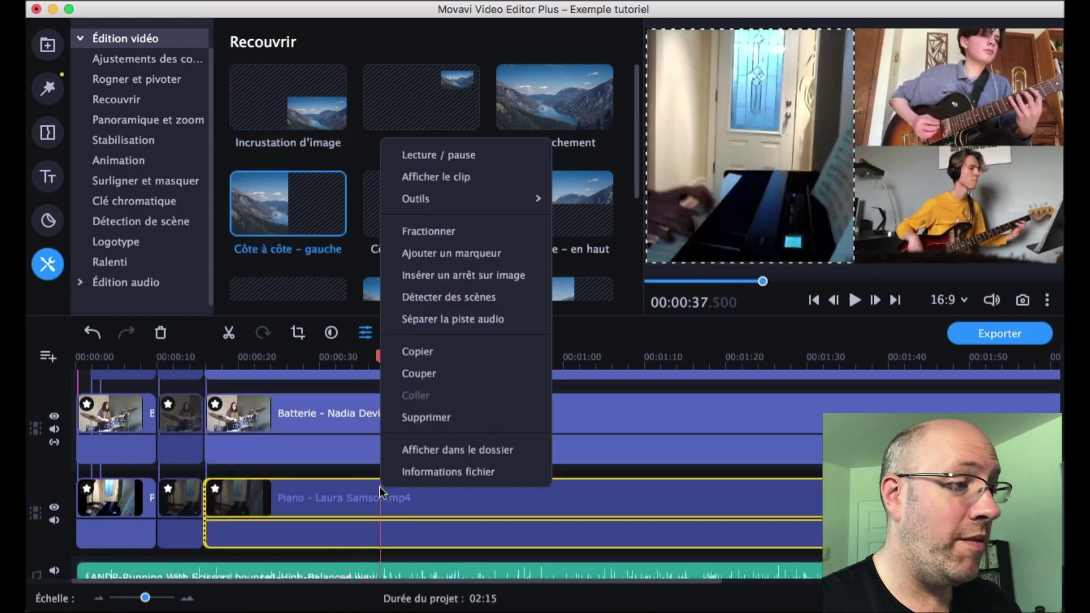
left_click(463, 173)
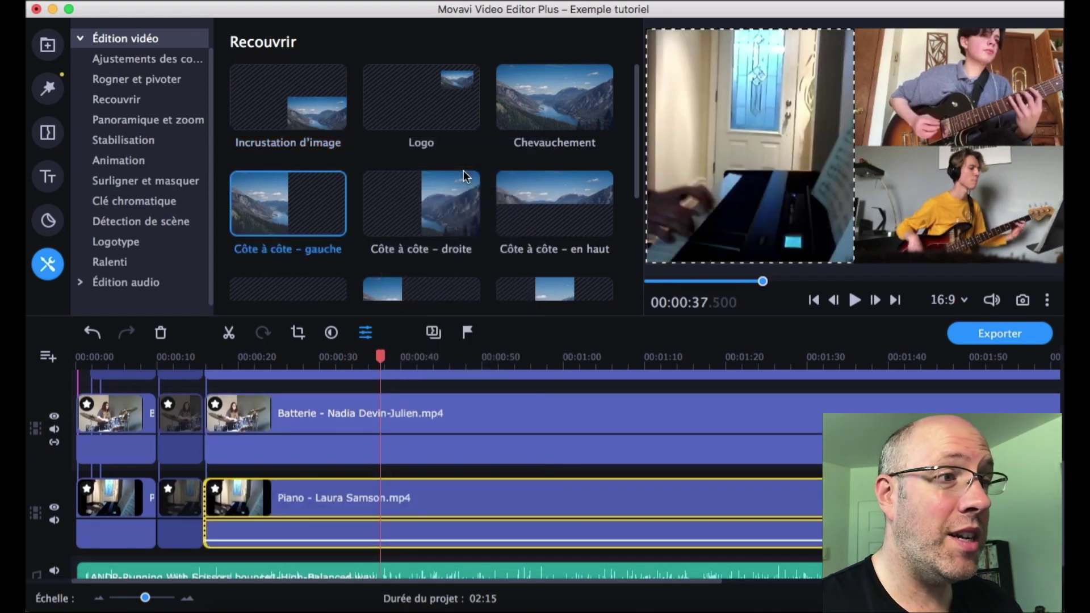
left_click(305, 111)
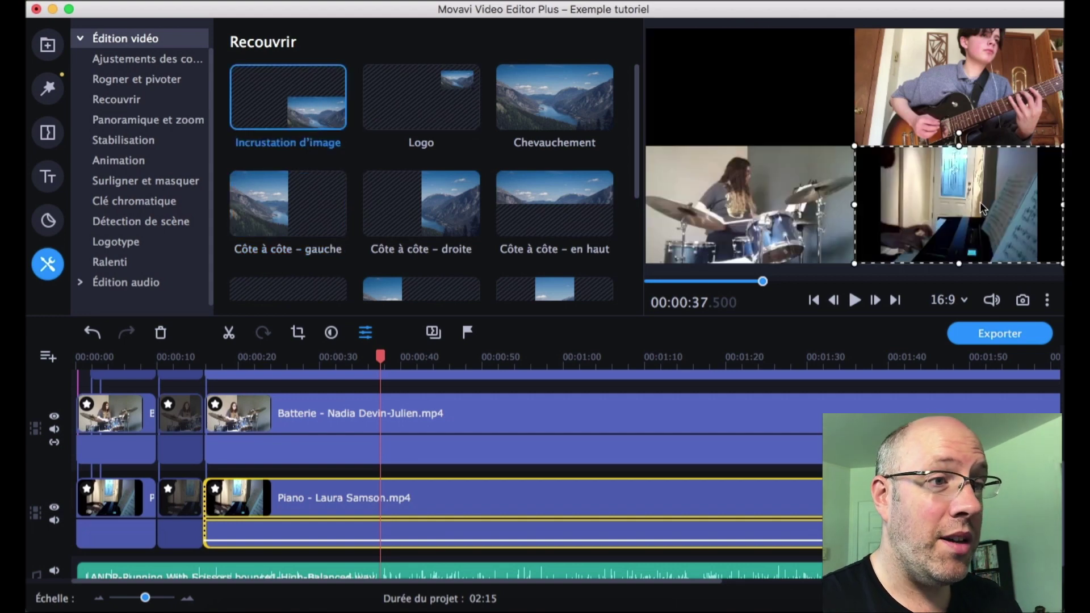
left_click_drag(980, 202, 766, 84)
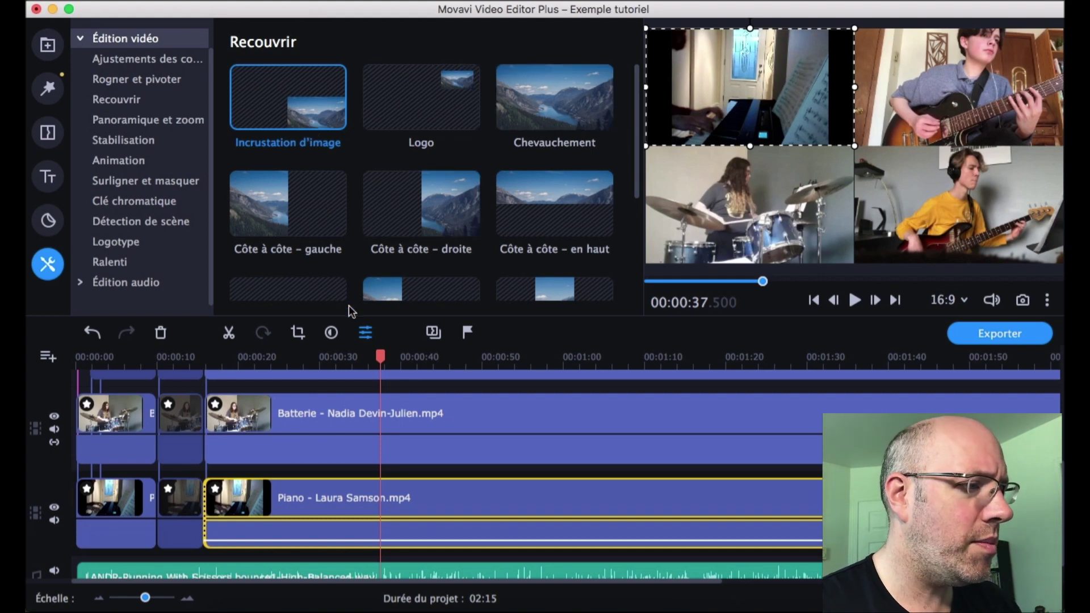
Step: Crop the last piano segment to the lower-left area around the keyboard and hands, and play the four-image section
left_click(144, 84)
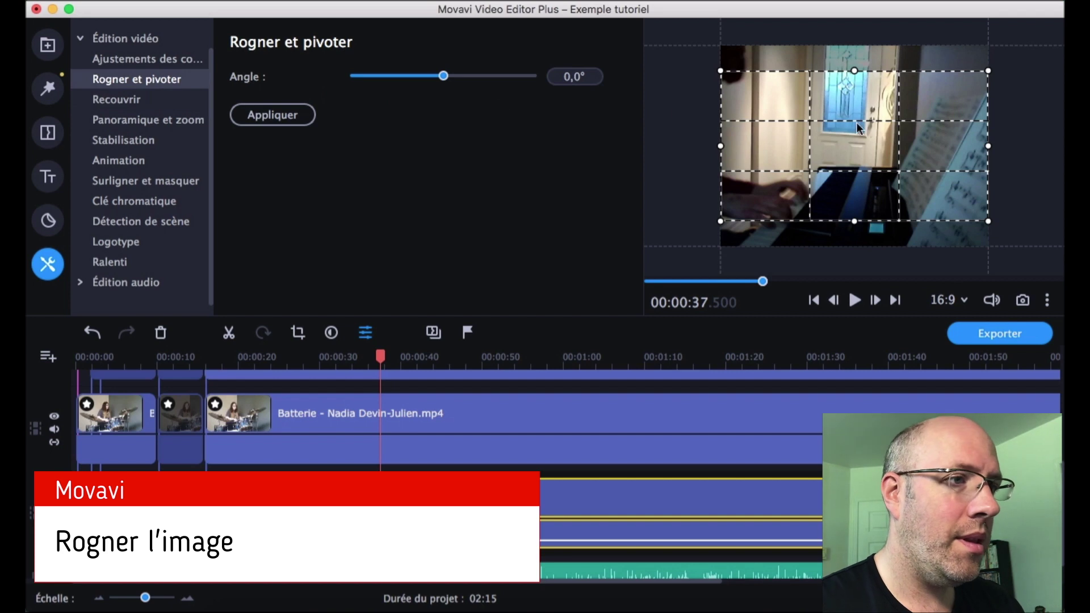
left_click_drag(861, 126, 860, 153)
left_click_drag(988, 98, 963, 103)
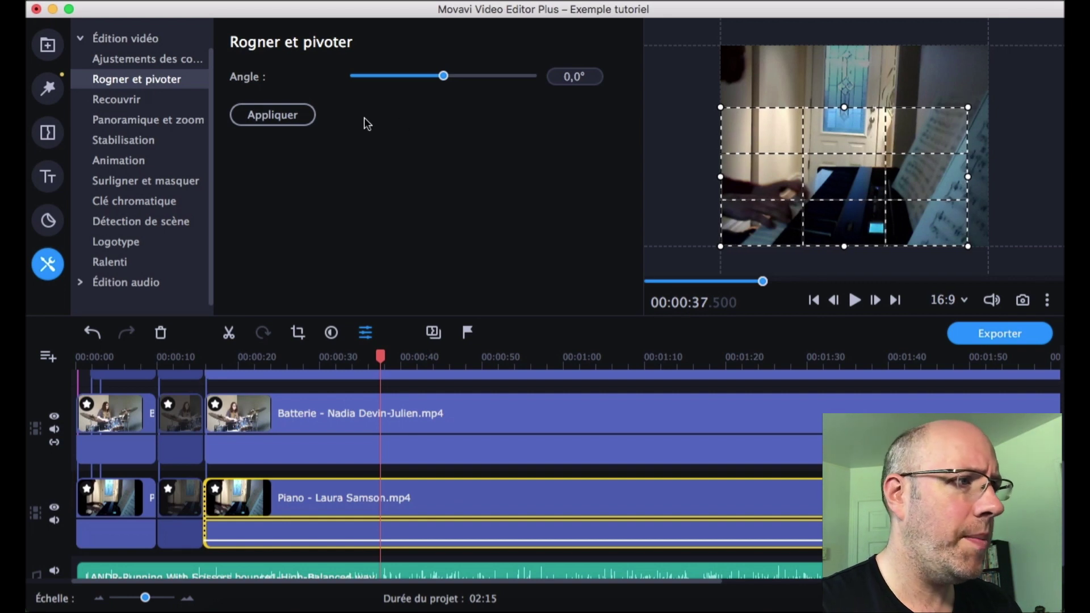
left_click(271, 111)
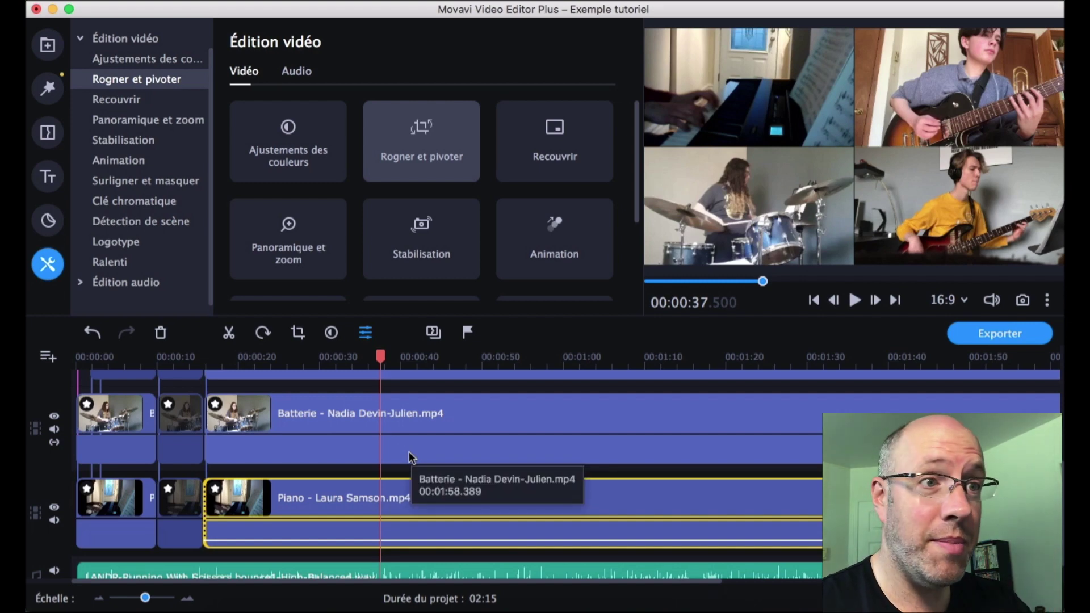
key("space")
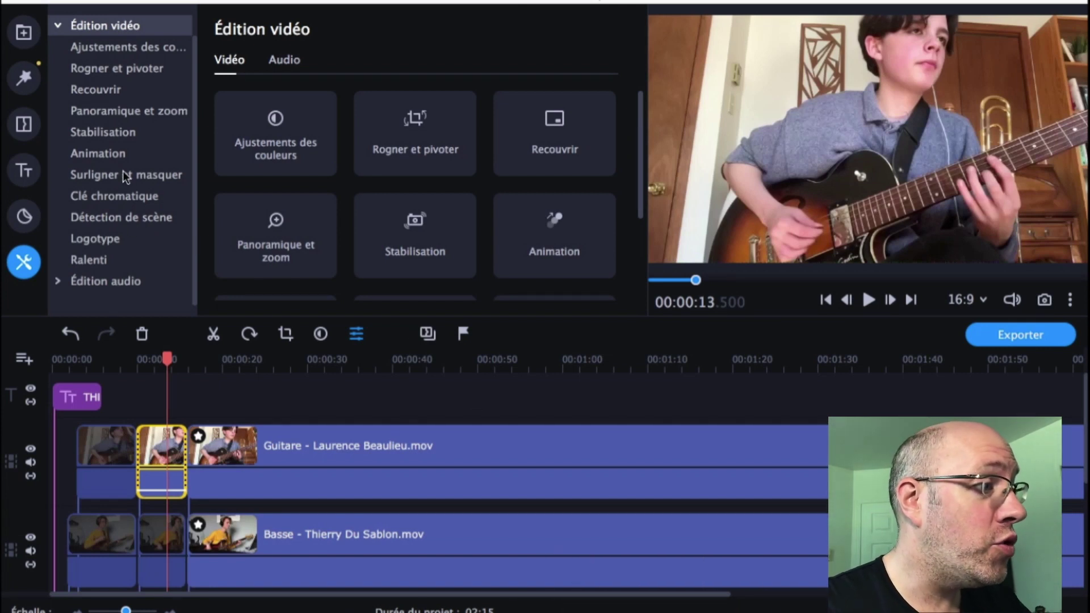
Step: Add the "Zoom avant" effect to the solo guitar segment, starting at about 00:00:13.100
left_click(126, 113)
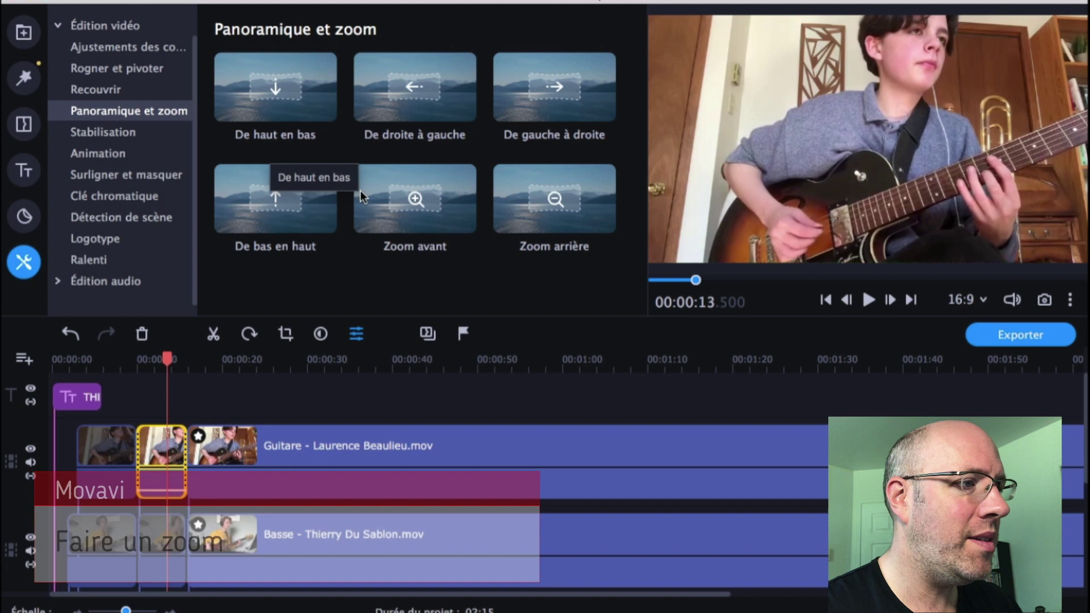
left_click(409, 215)
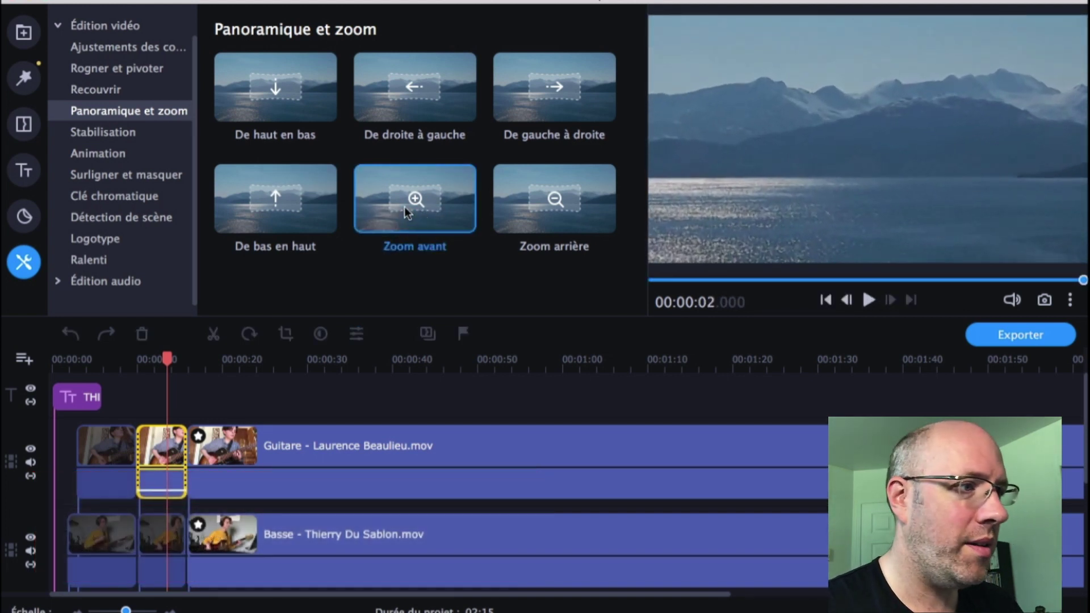
left_click_drag(418, 197, 166, 454)
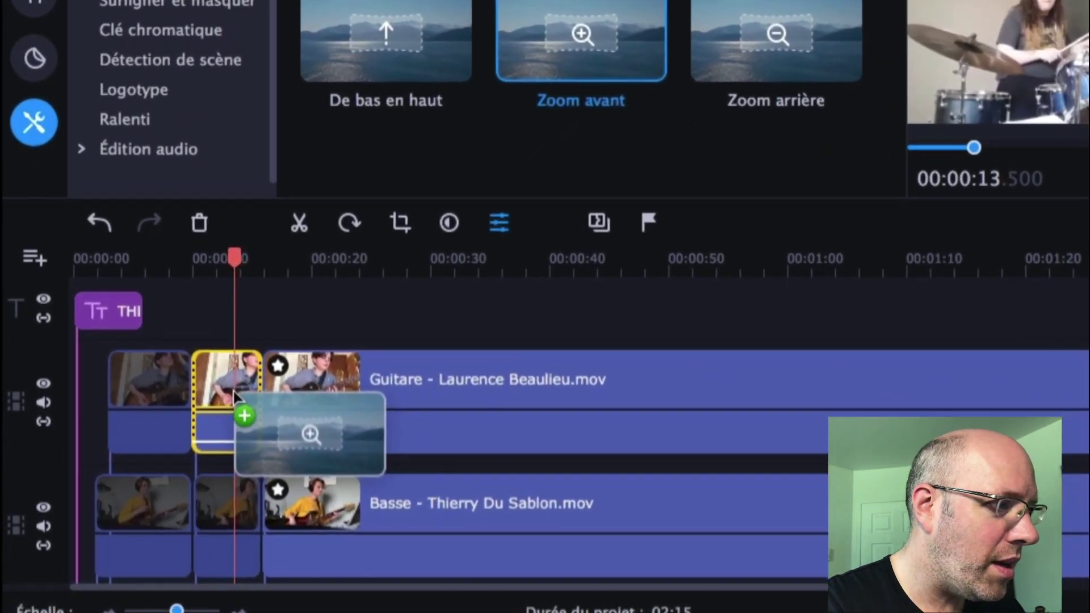
left_click_drag(233, 391, 227, 391)
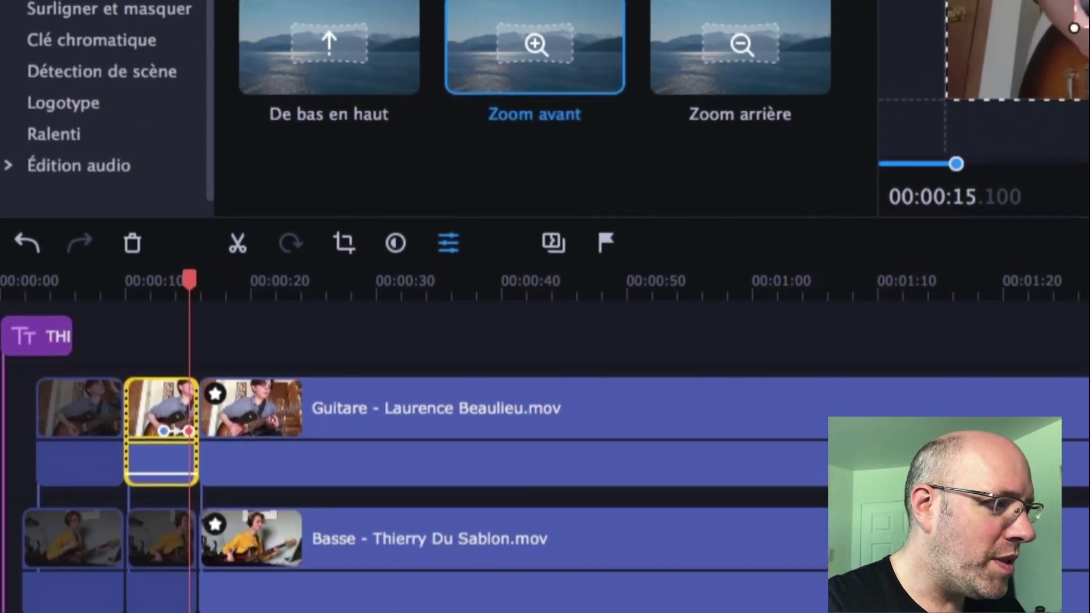
Step: Move the zoom's end frame onto the guitarist's fretting hand, shrink it slightly, and preview the solo from about 12 seconds
scroll(431, 432, "up", 5)
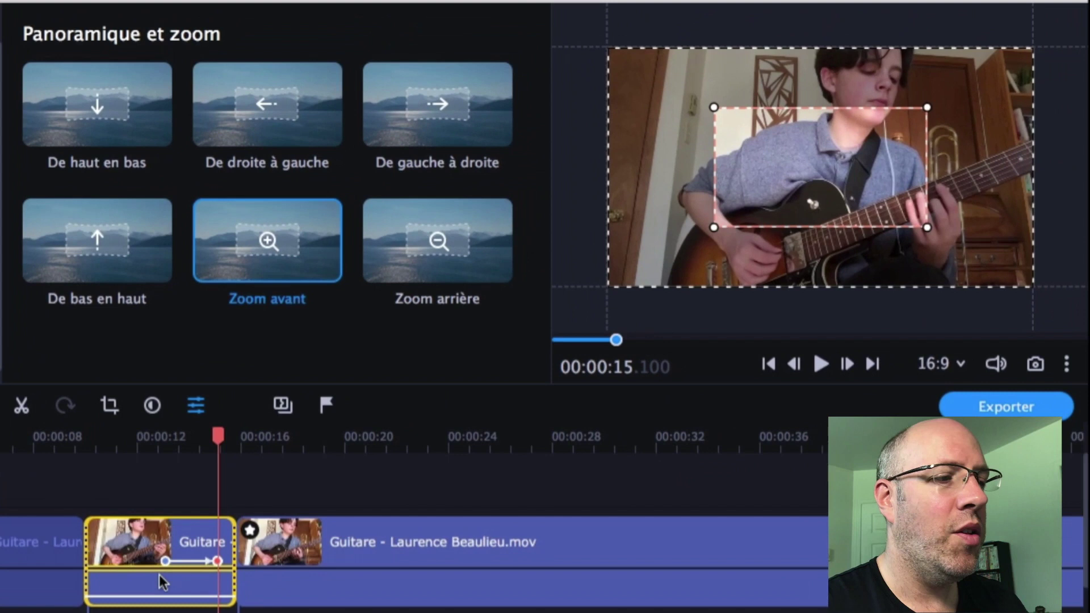
left_click(165, 563)
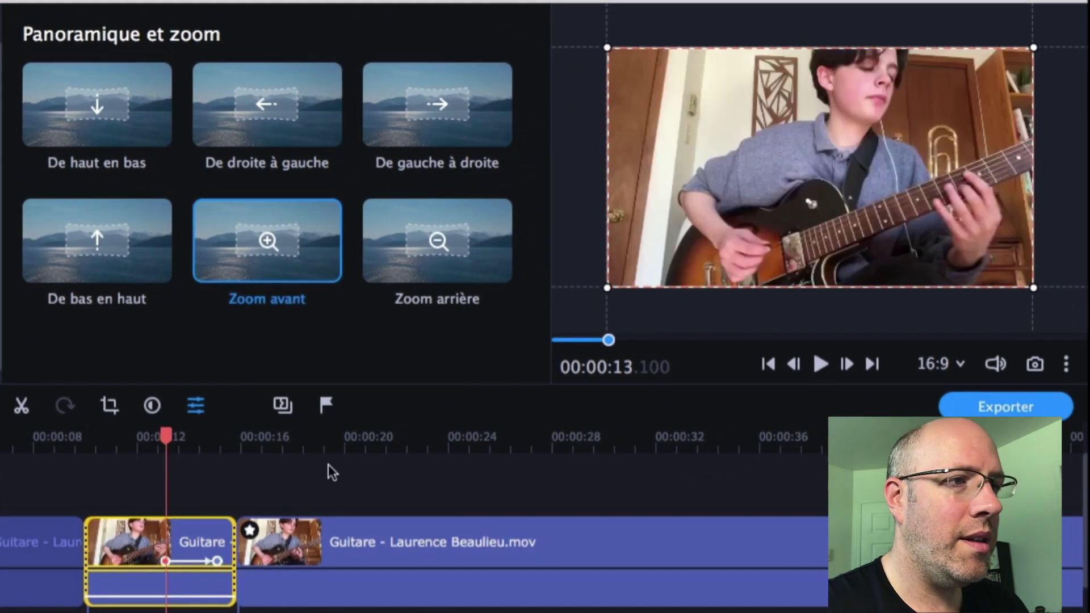
left_click(219, 562)
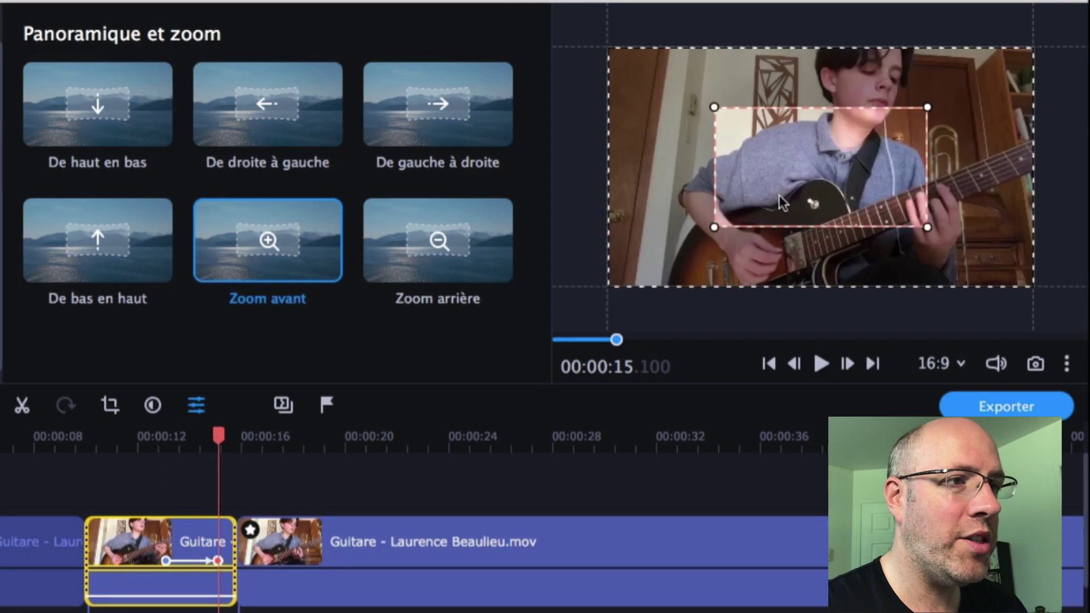
left_click_drag(785, 176, 888, 224)
left_click_drag(813, 156, 833, 166)
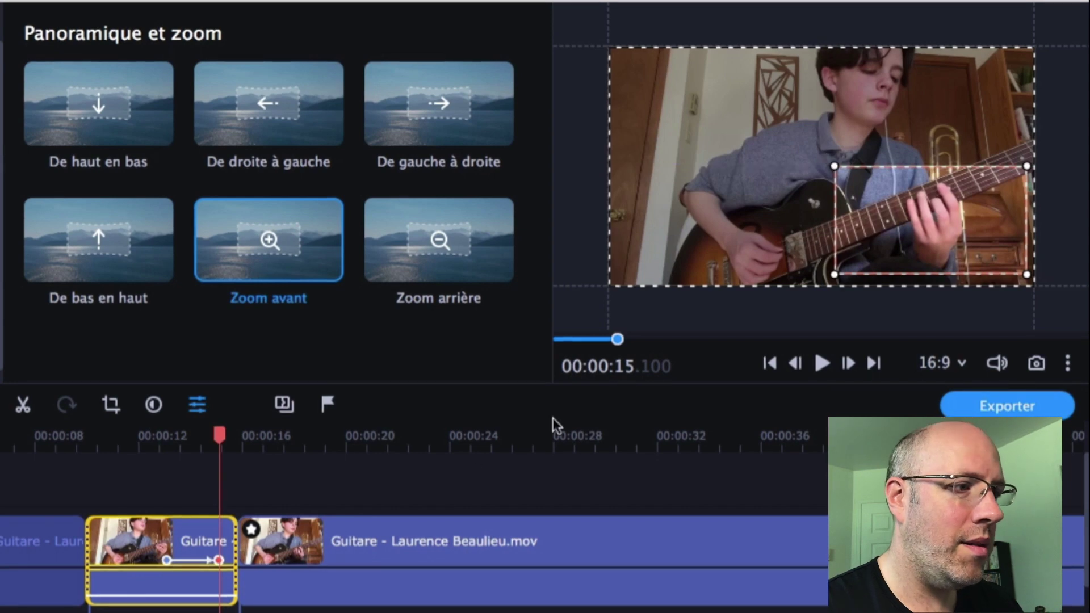
left_click(138, 447)
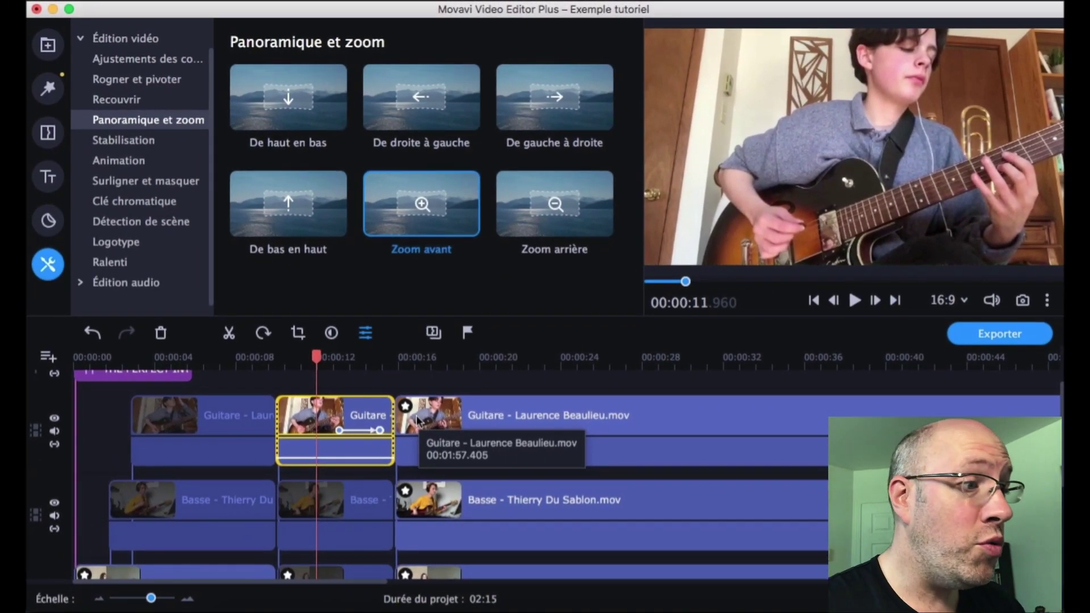
Step: Set a 0,50-second fade-in on the last guitar and bass segments
double_click(418, 420)
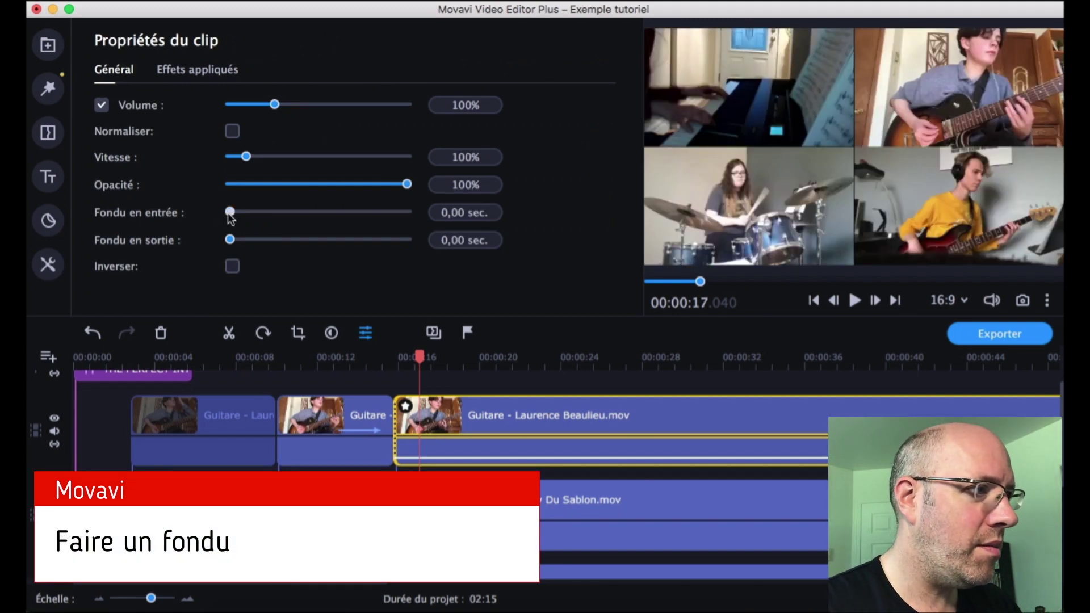
left_click_drag(230, 213, 239, 212)
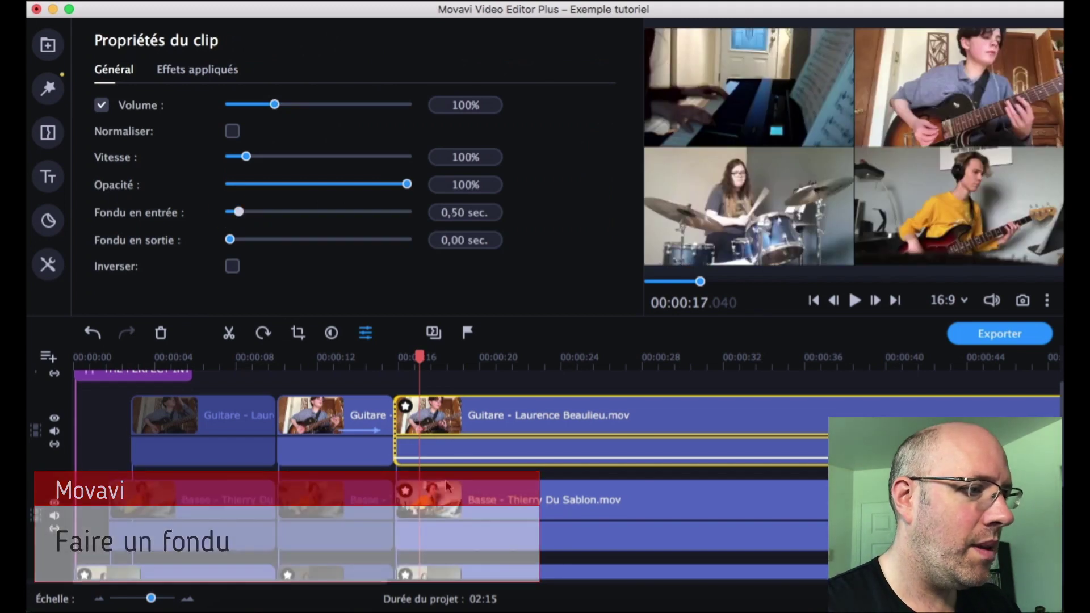
left_click(437, 501)
left_click_drag(230, 213, 238, 212)
Step: Set a 0,50-second fade-in on the last drum and piano segments
scroll(457, 482, "down", 4)
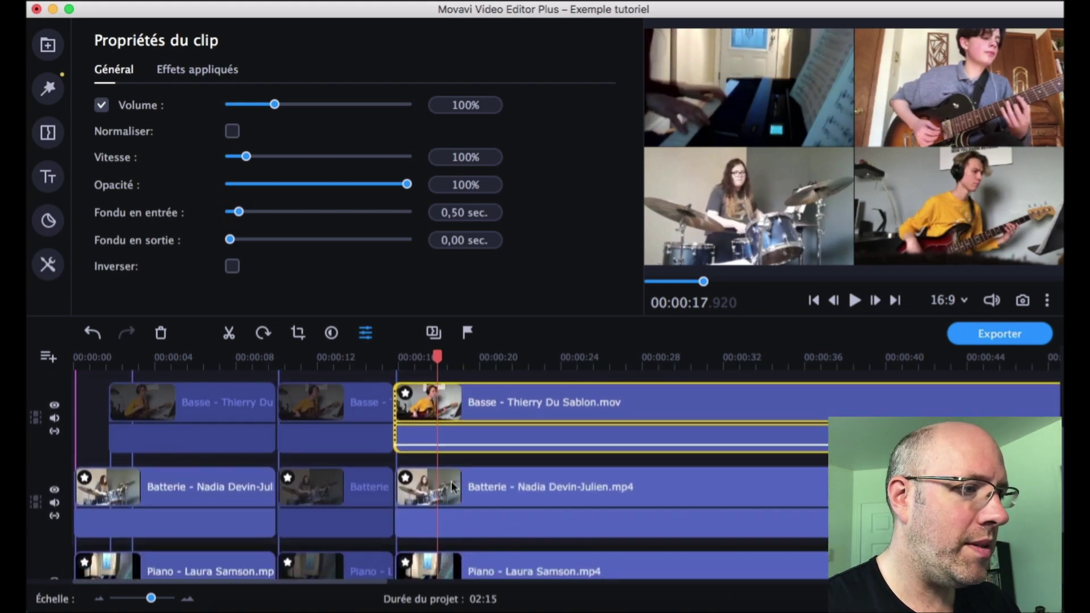
left_click(443, 487)
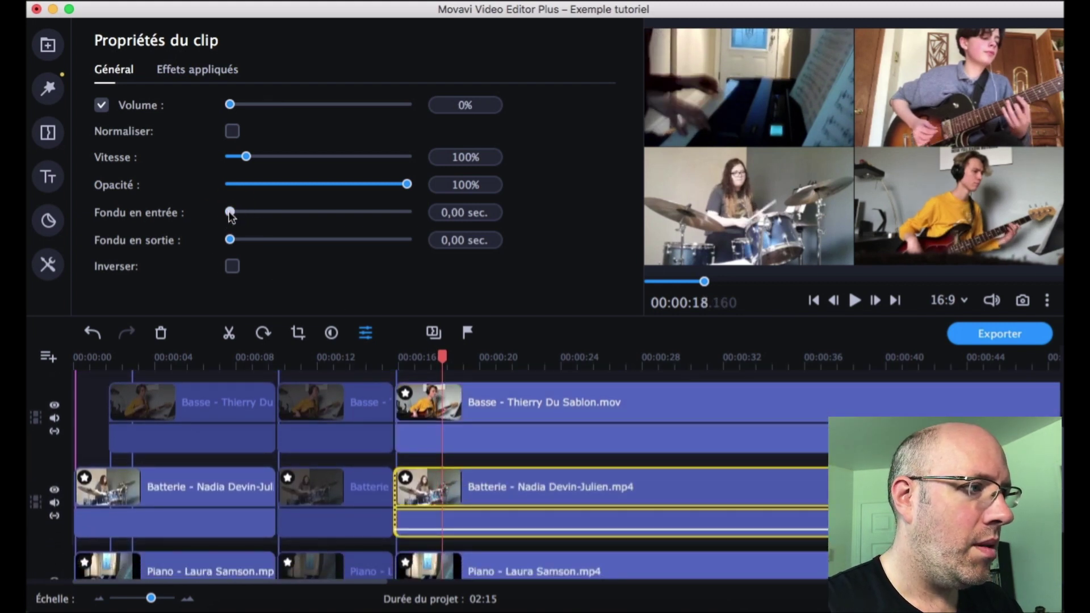
scroll(455, 517, "down", 2)
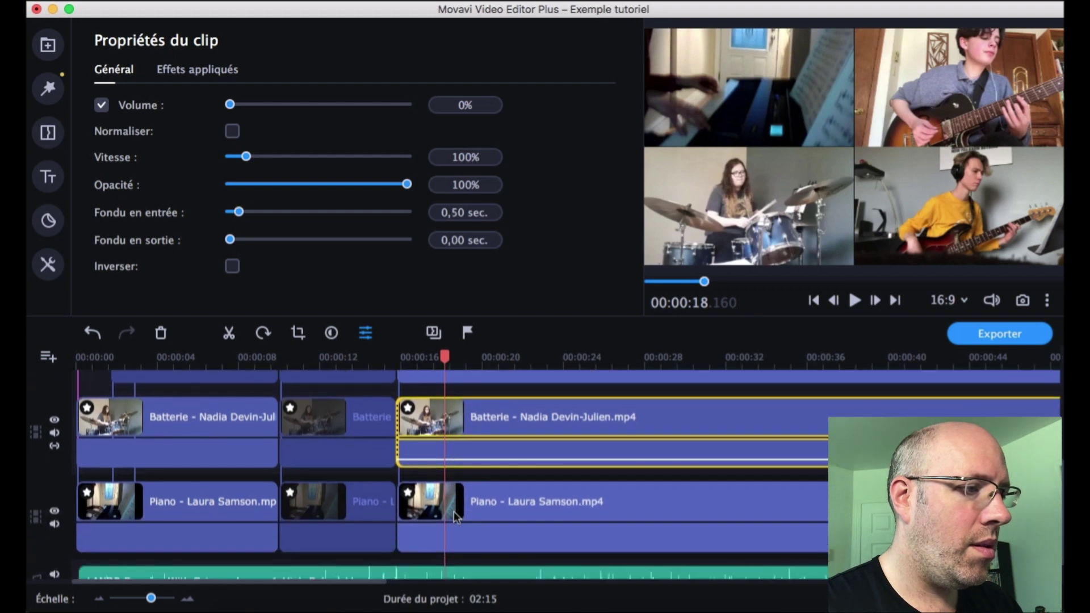
left_click(454, 502)
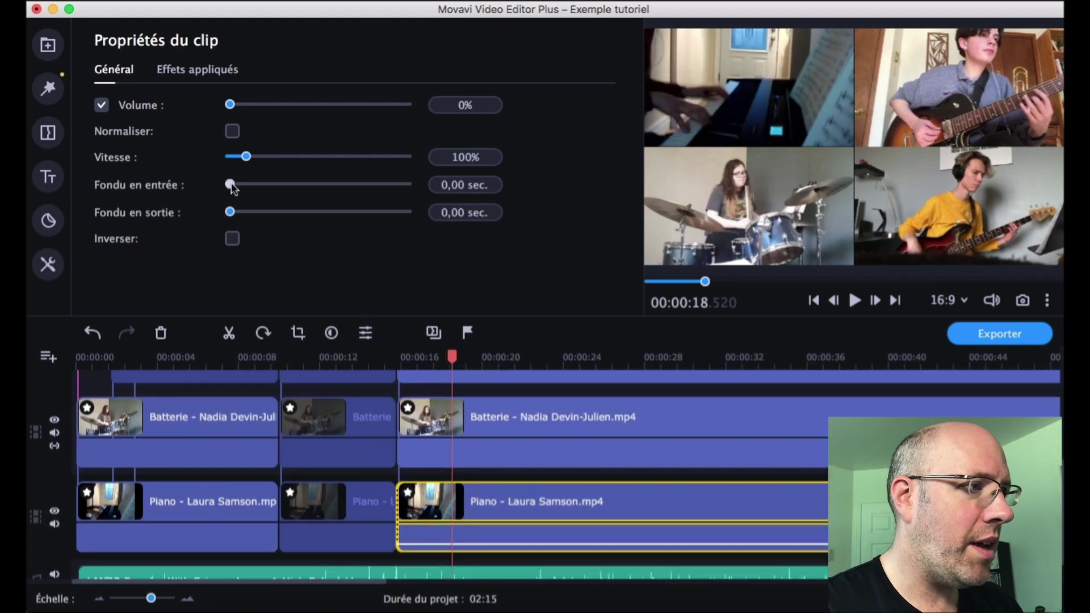
left_click_drag(232, 185, 239, 182)
Step: Play the project from about 00:00:11.240 to check the guitar zoom and the fade into the four-image layout
scroll(340, 420, "up", 4)
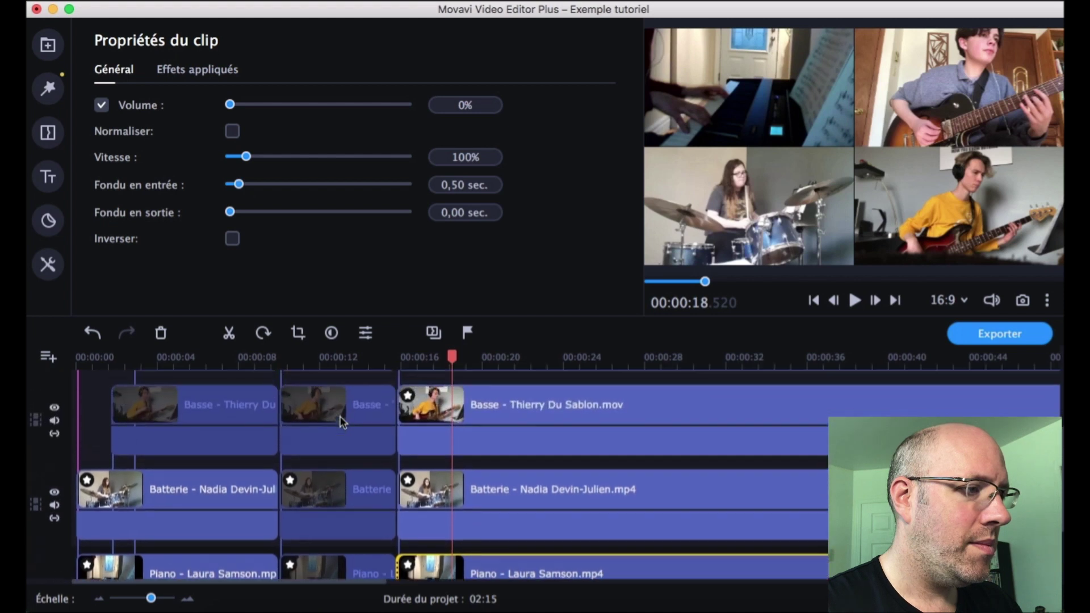
scroll(341, 421, "up", 2)
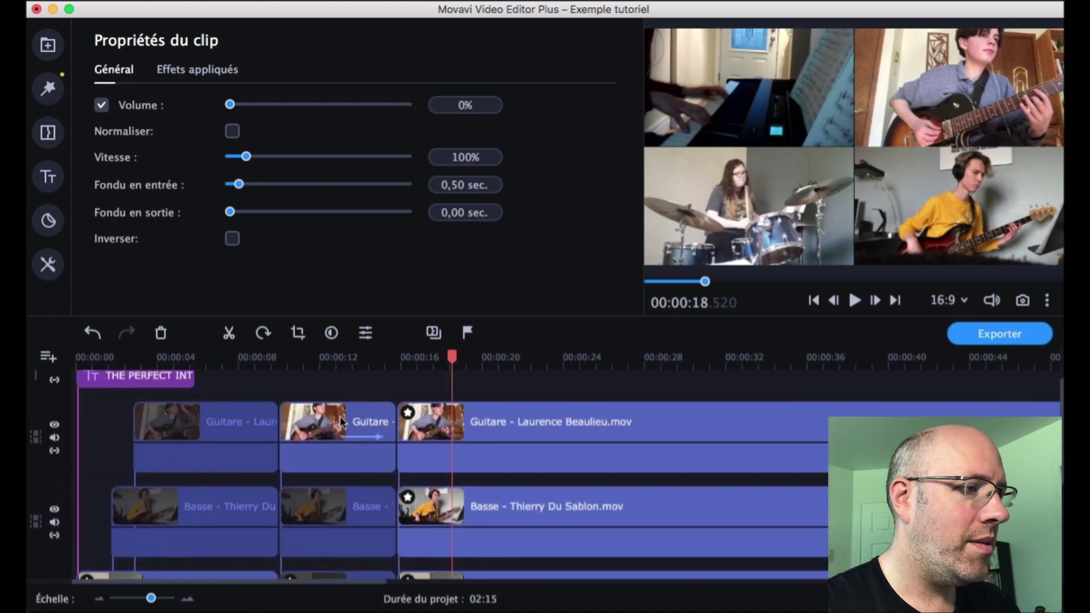
left_click(304, 363)
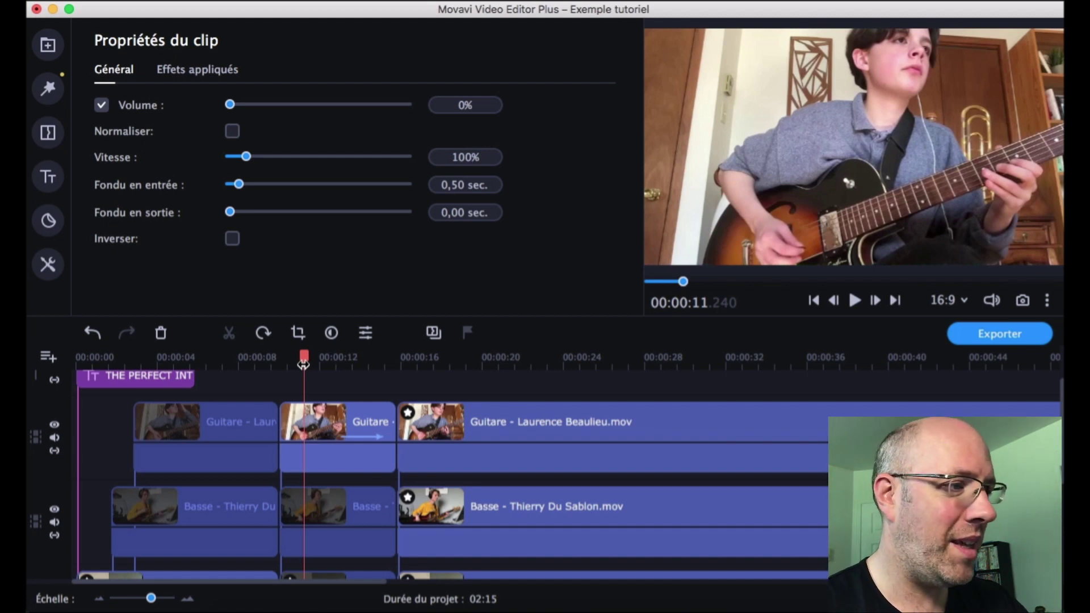
key("space")
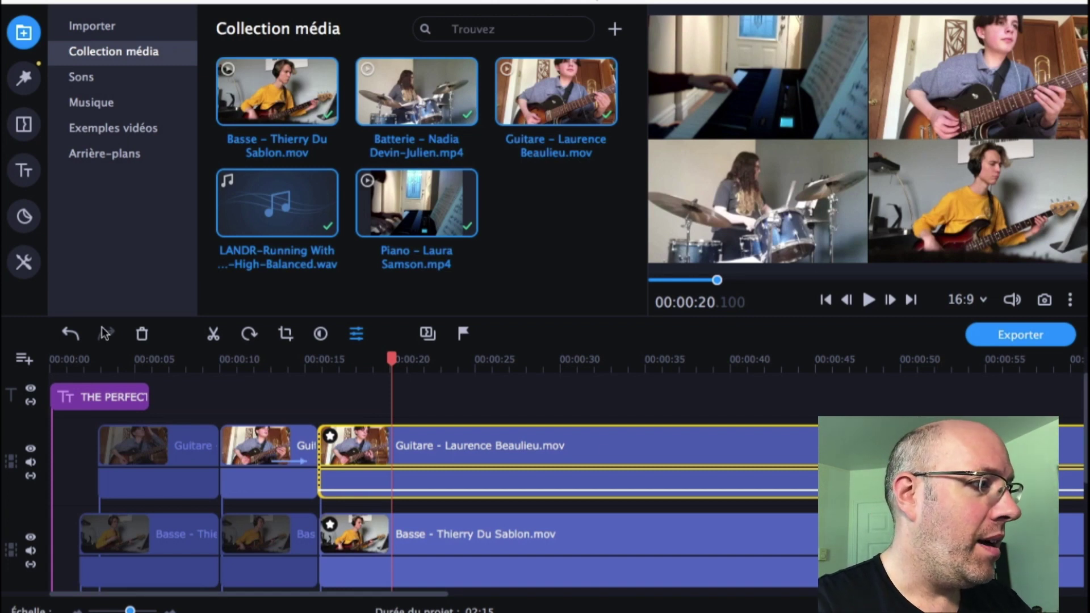
Step: Raise the brightness of the last piano segment to 16 in the advanced colour adjustments
left_click(23, 262)
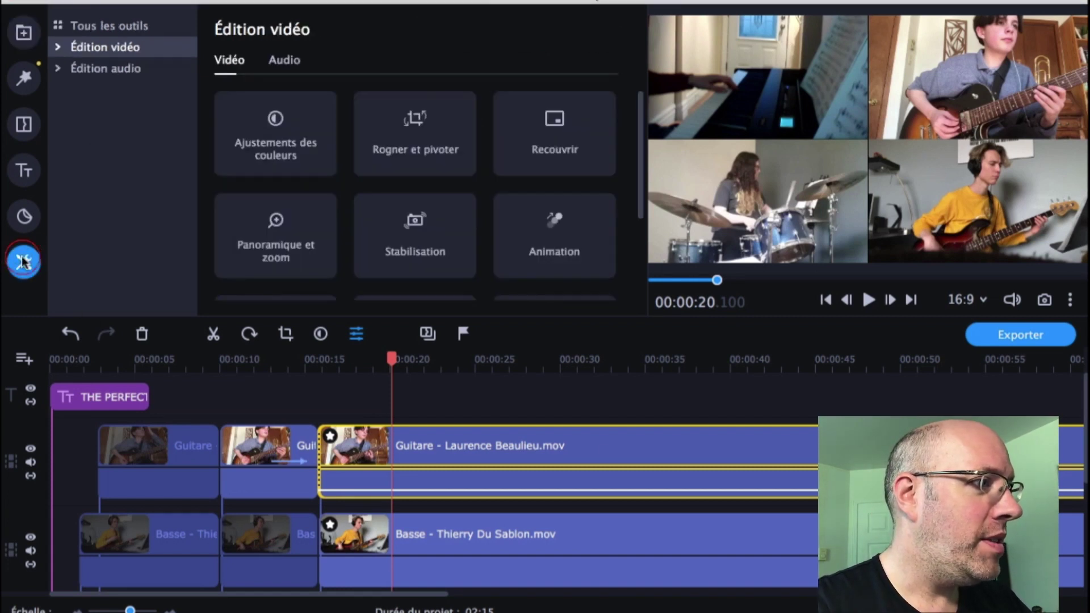
left_click(59, 46)
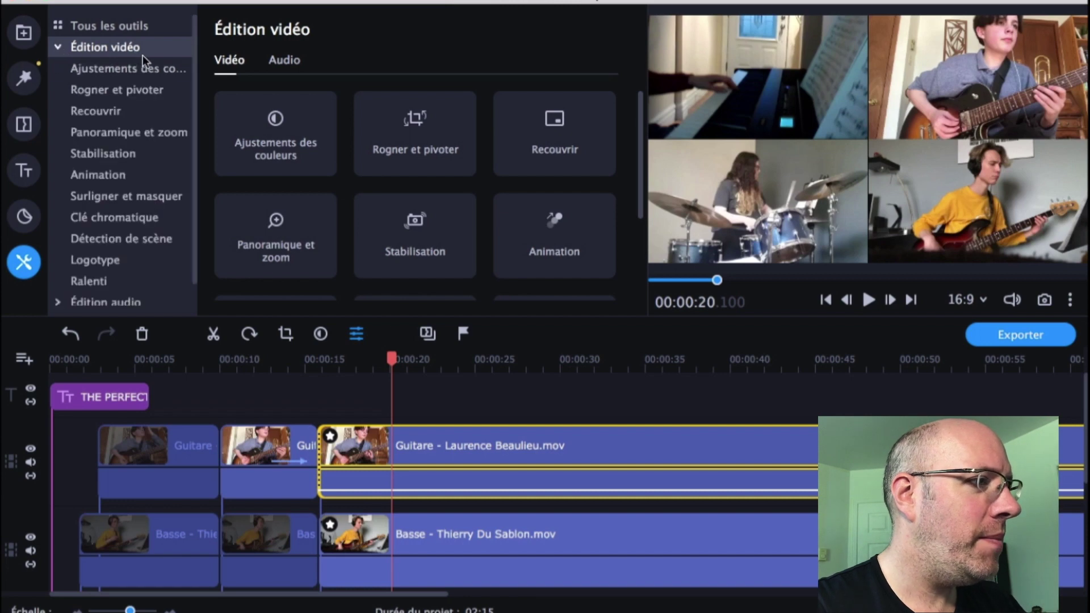
left_click(134, 69)
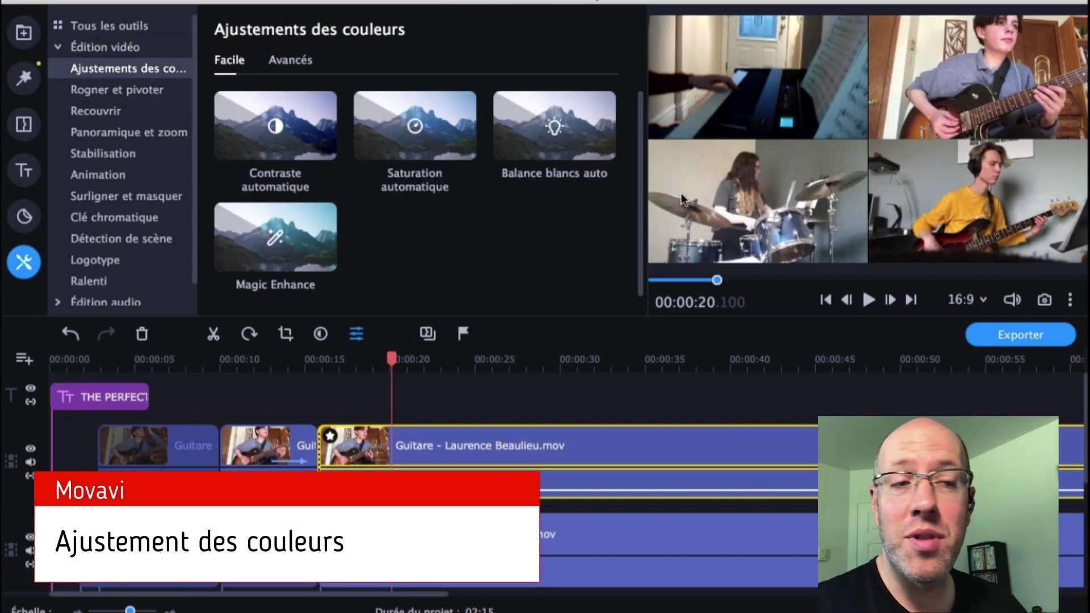
scroll(611, 394, "down", 5)
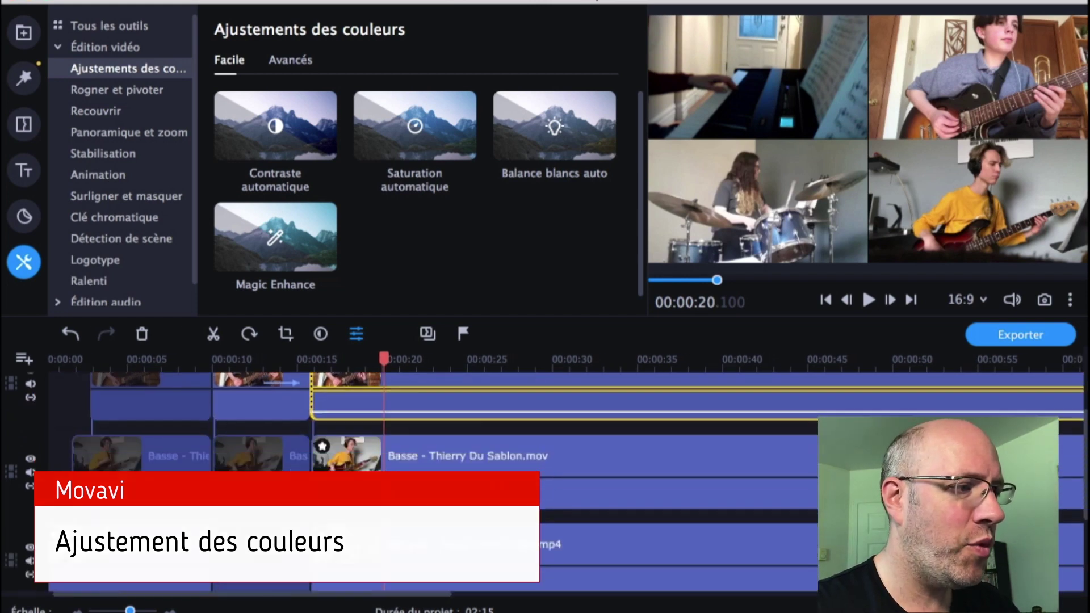
left_click(458, 485)
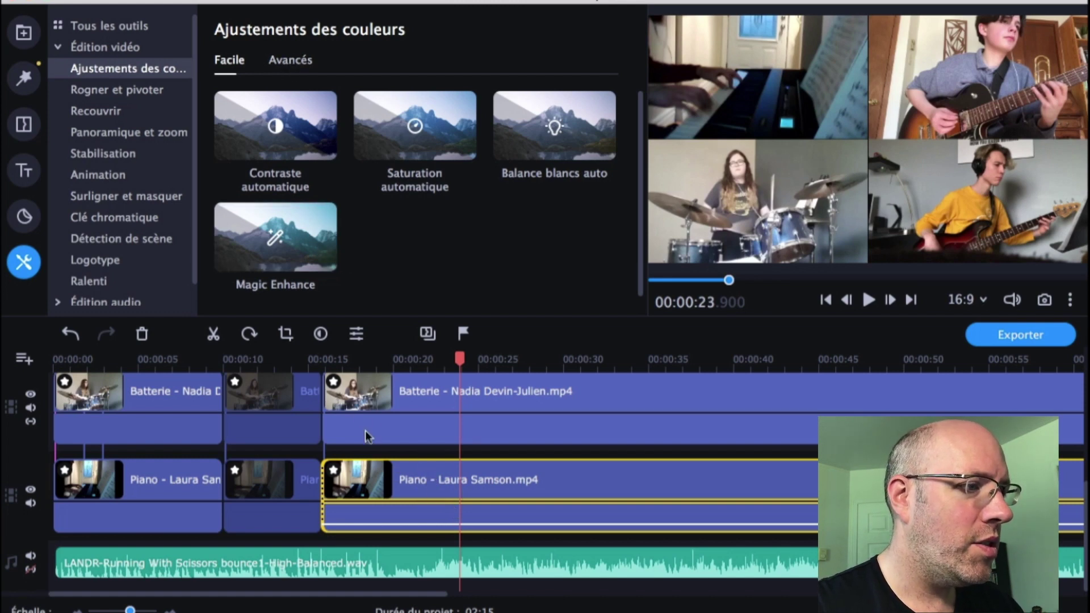
left_click(290, 62)
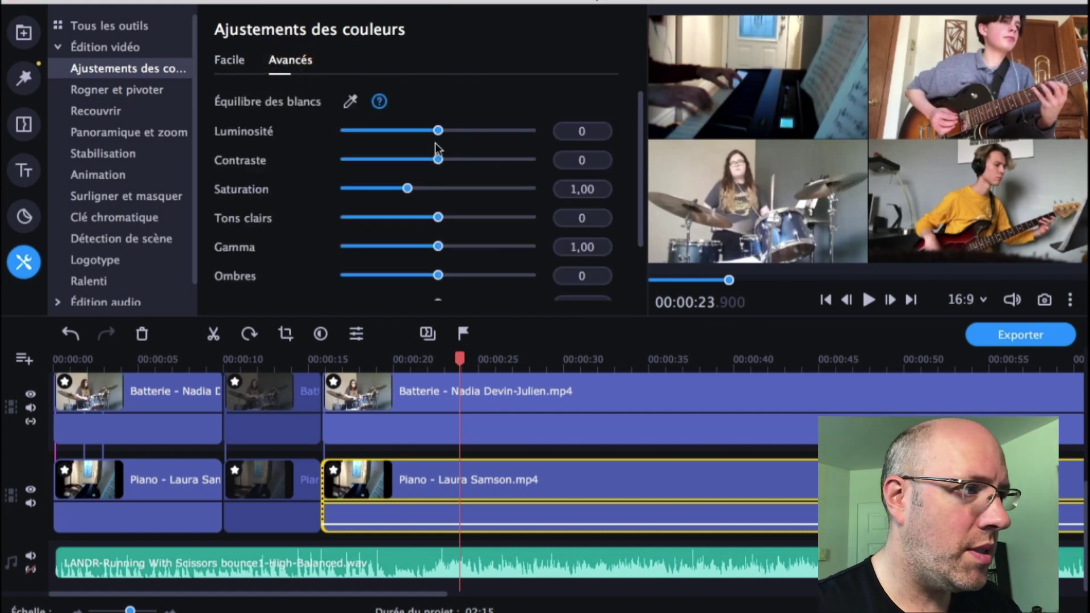
left_click_drag(437, 132, 445, 134)
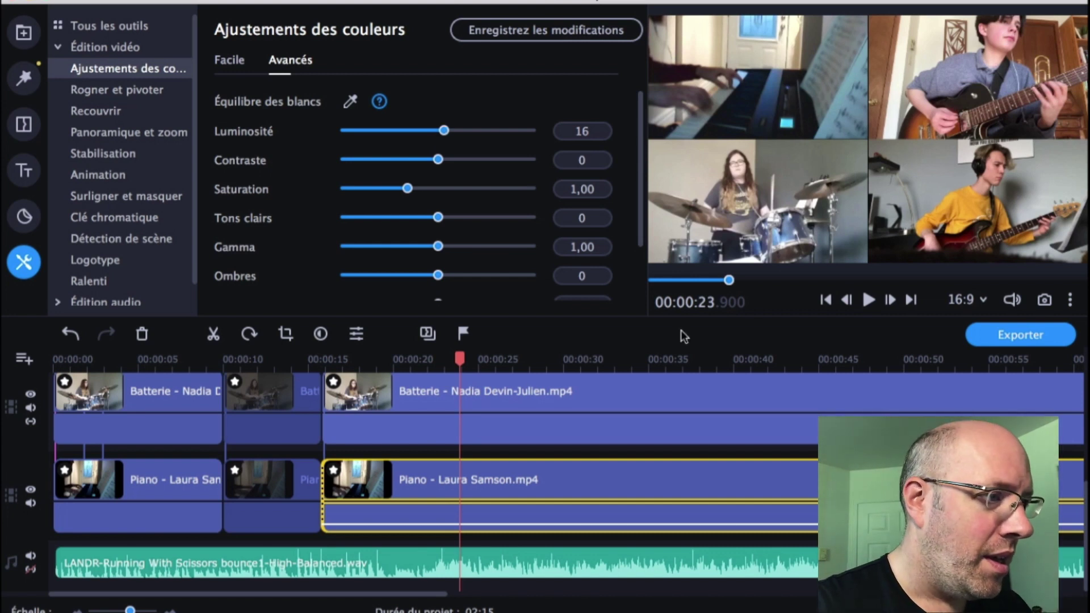
Step: Split the last guitar, bass, drum and piano segments together at 00:00:20.100
left_click(394, 365)
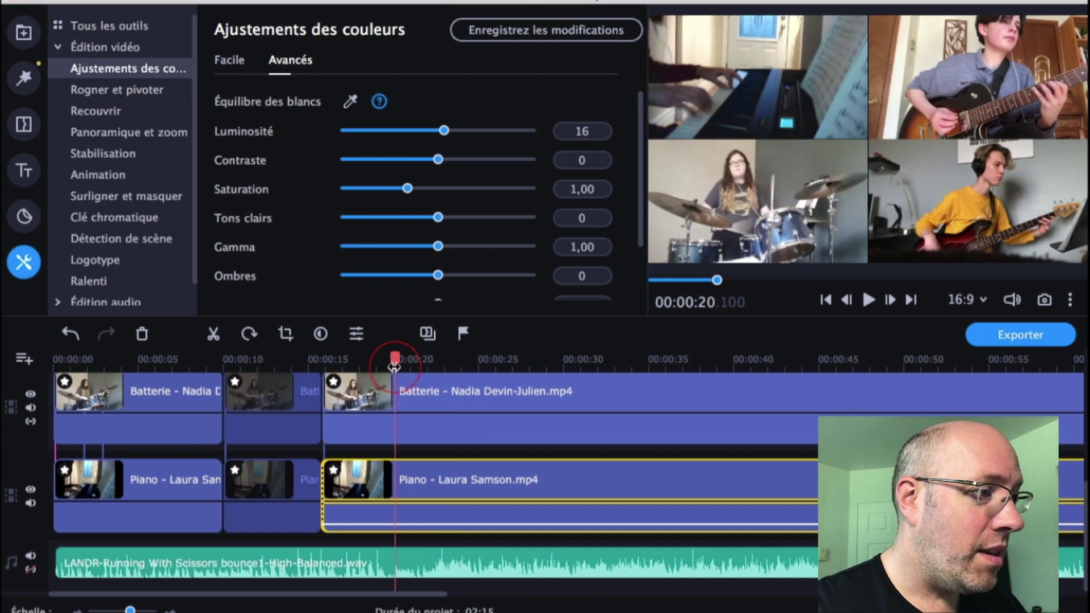
scroll(395, 491, "up", 3)
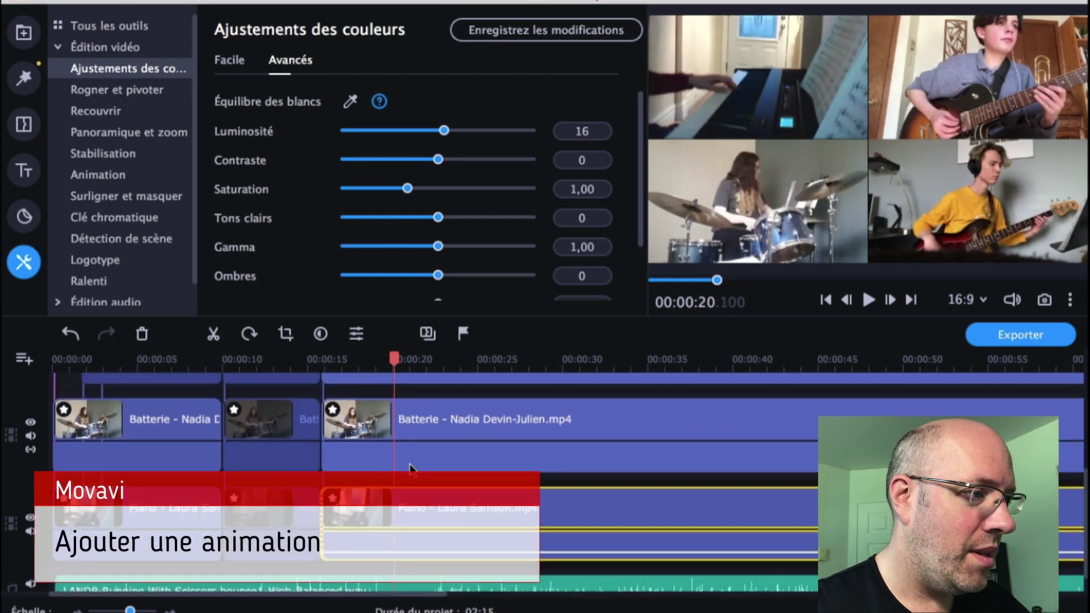
scroll(410, 465, "up", 3)
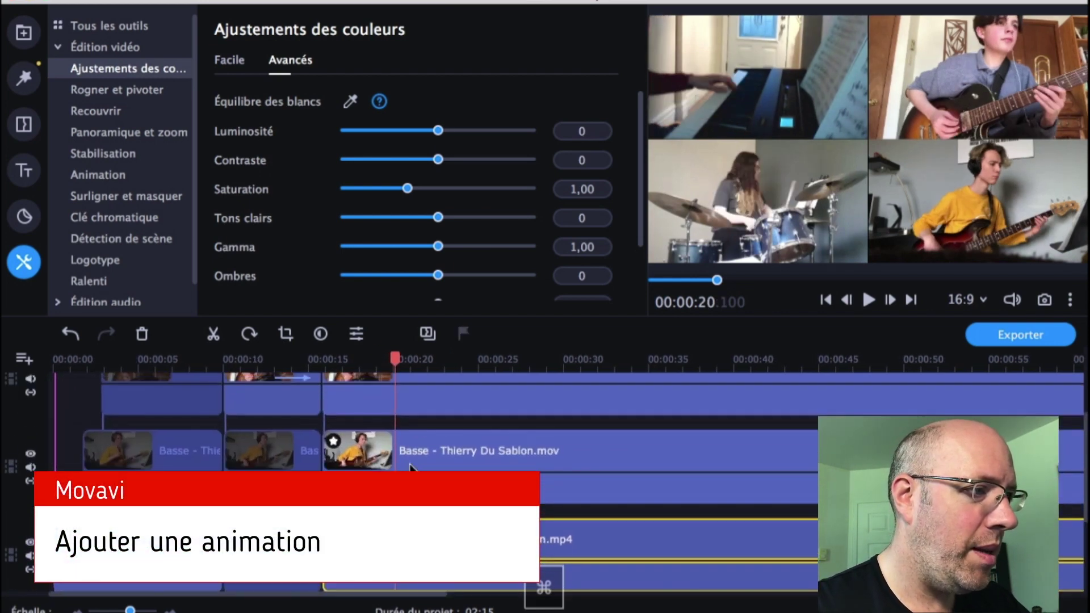
left_click(410, 464)
scroll(409, 465, "up", 3)
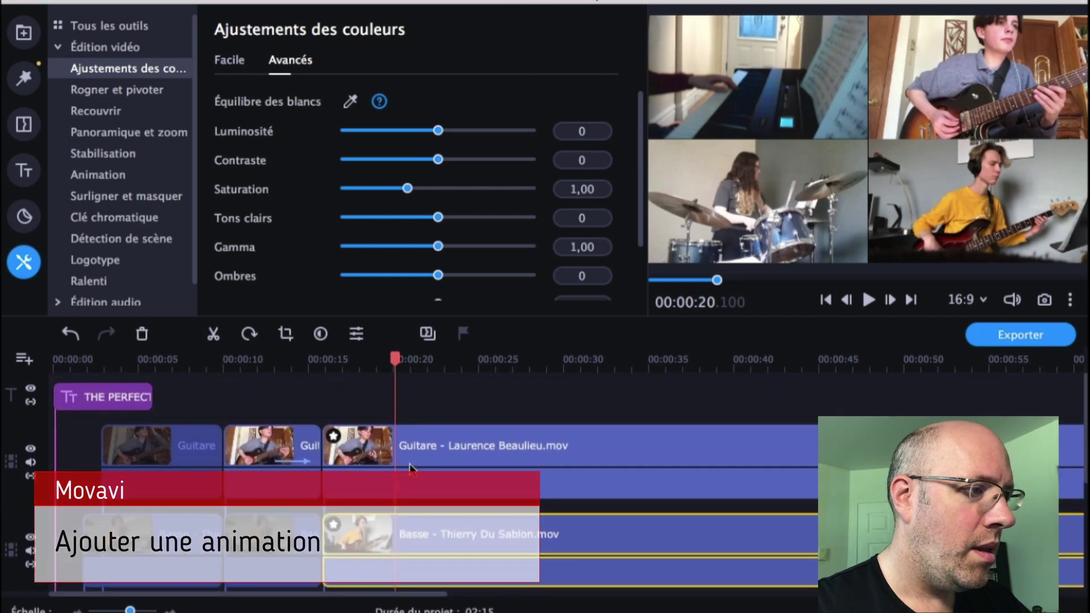
left_click(333, 429, "super")
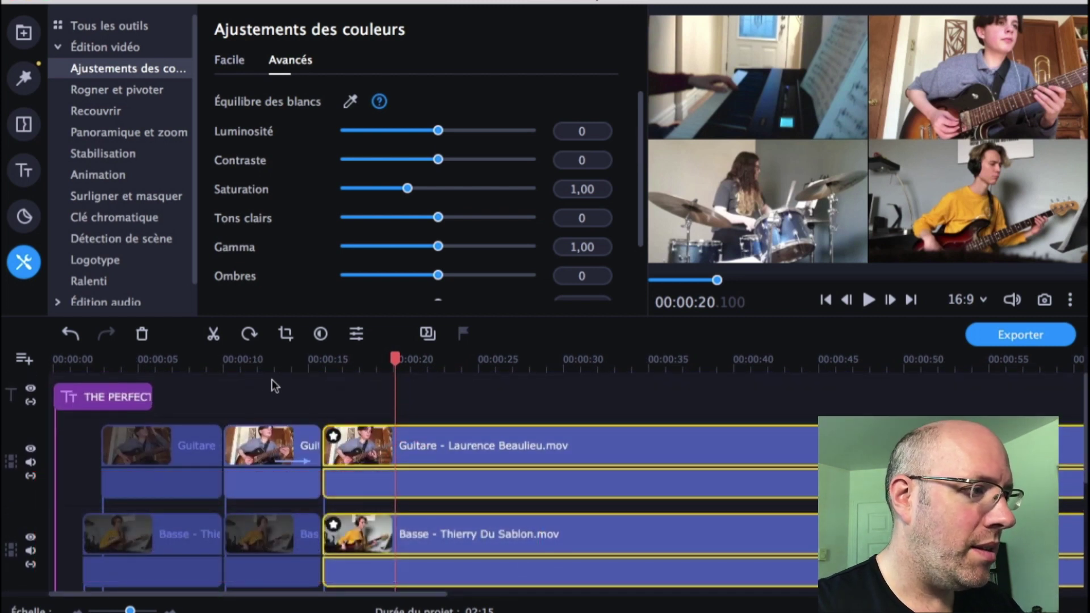
left_click(215, 333)
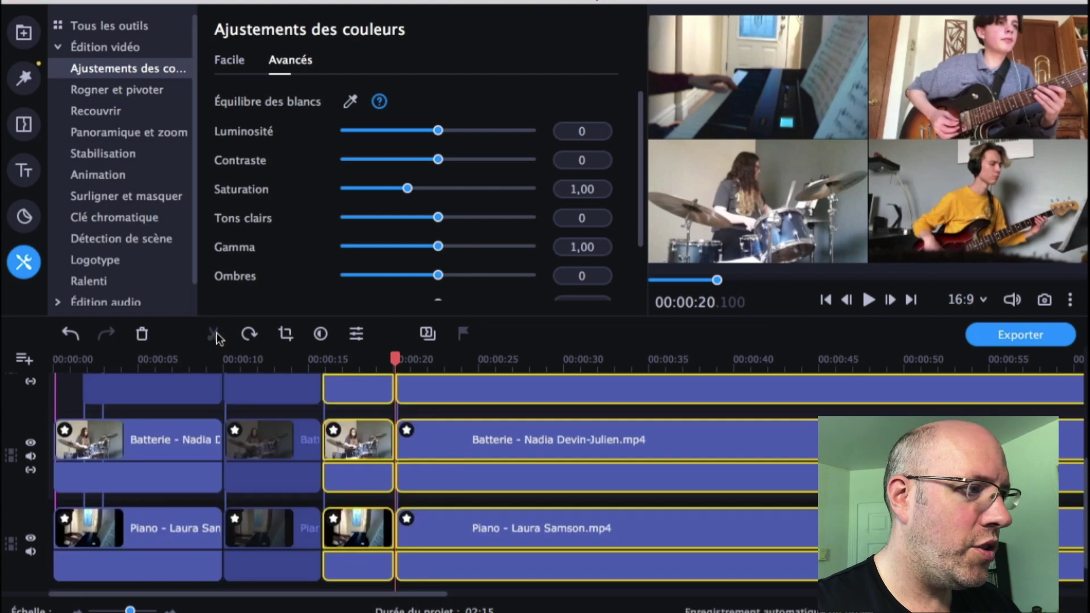
Step: Hide the piano, drum and guitar clips that start at the 00:00:20.100 split
scroll(428, 468, "up", 1)
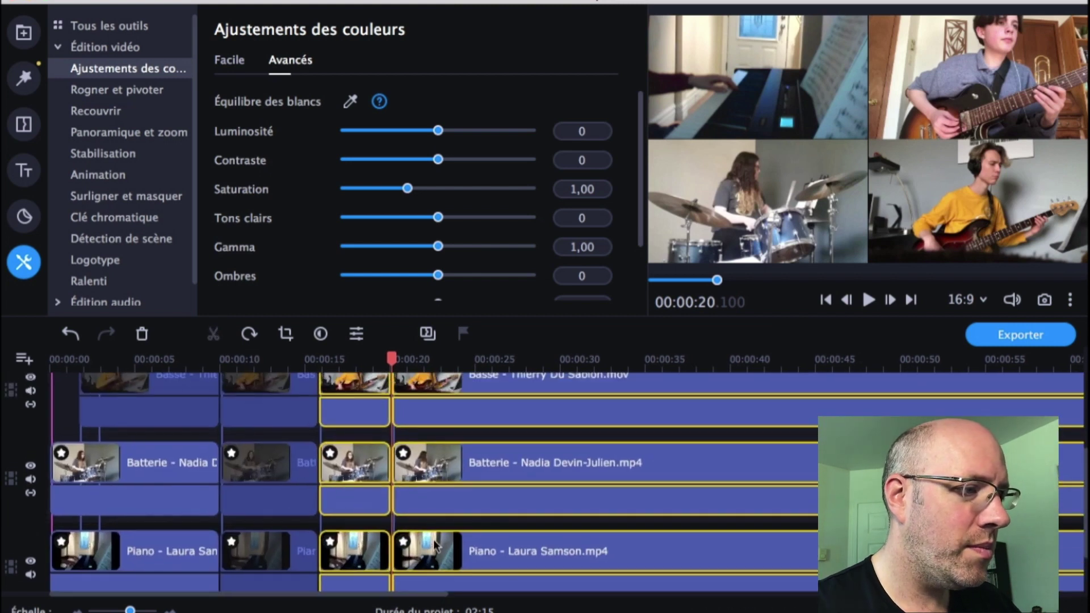
left_click(438, 549)
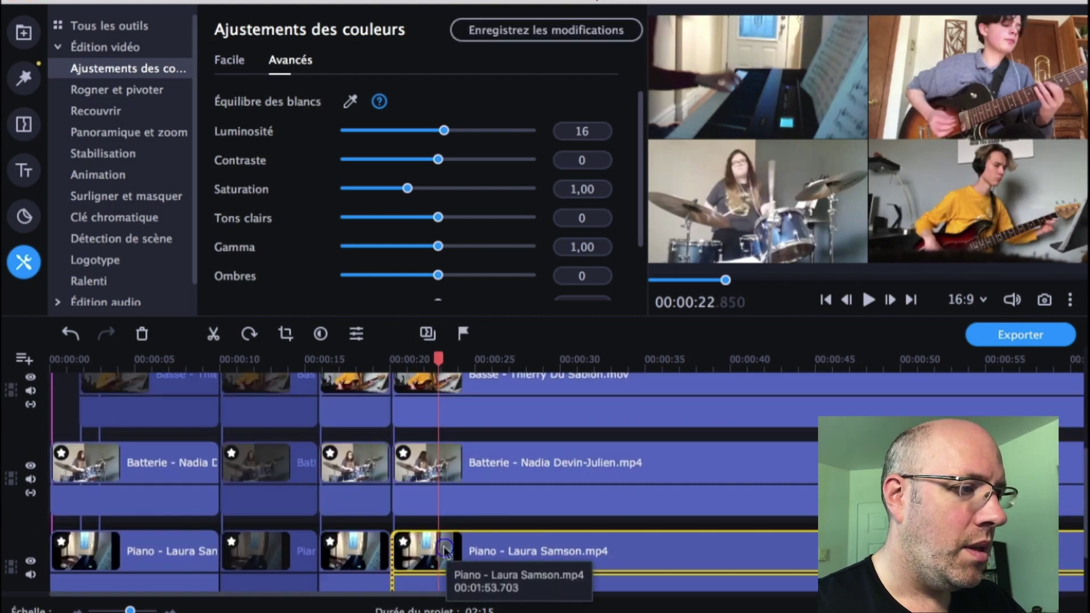
right_click(444, 546)
left_click(505, 223)
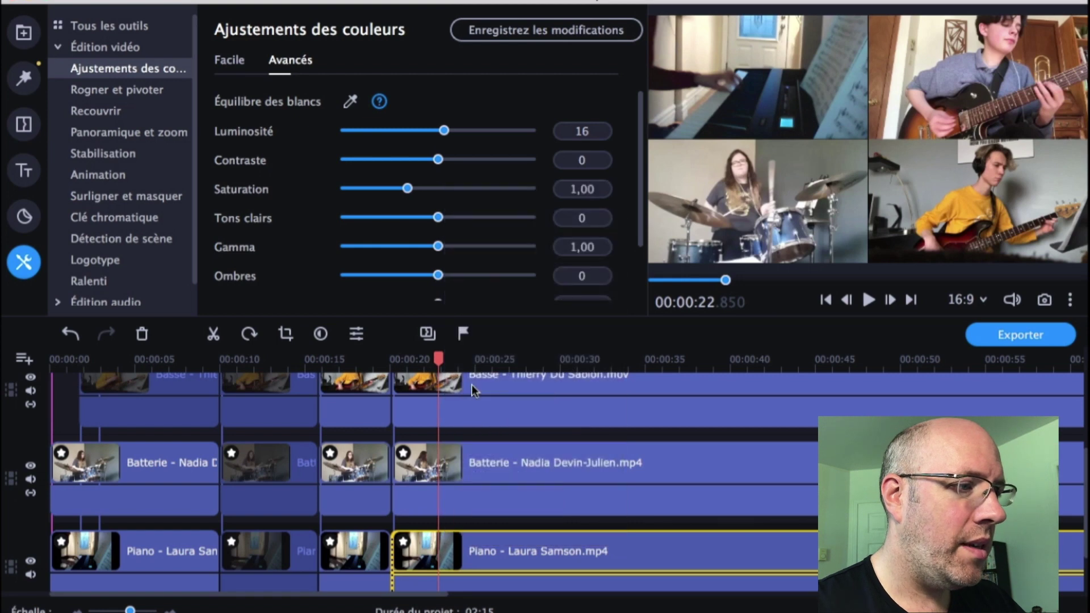
left_click(469, 458)
right_click(469, 457)
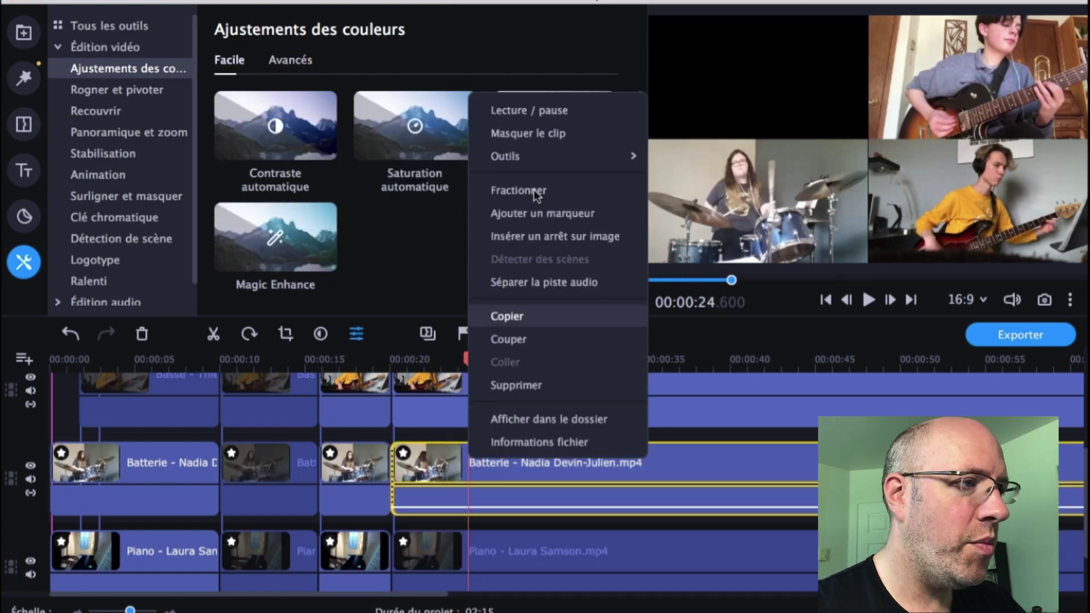
left_click(528, 133)
scroll(475, 451, "up", 2)
left_click(462, 389)
right_click(461, 390)
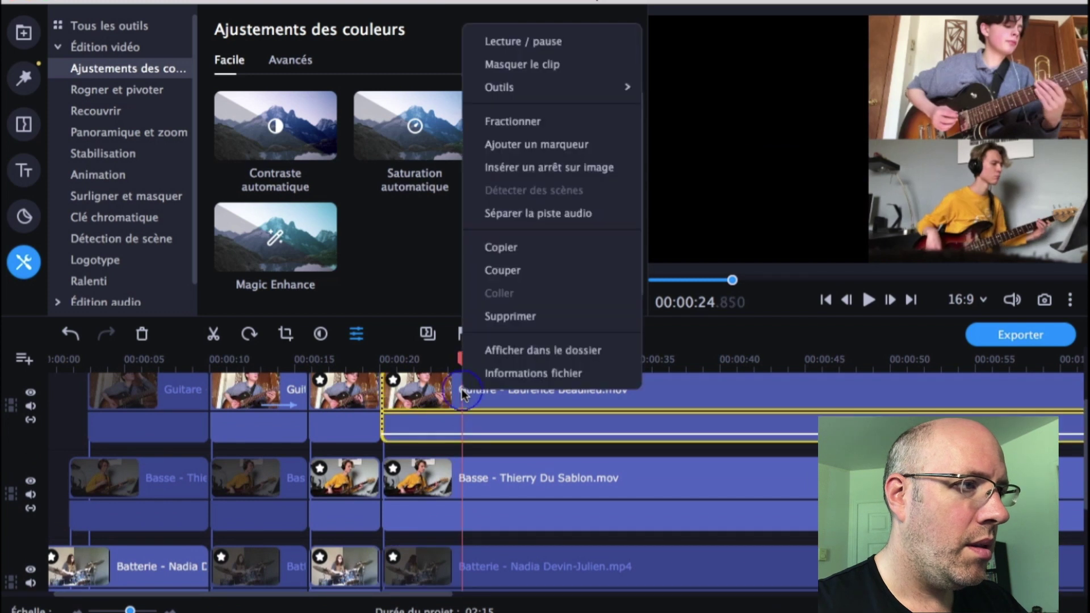
left_click(554, 62)
Step: Make the bass clip after the 00:00:20.100 split fill the frame with the Chevauchement overlay layout
left_click(479, 478)
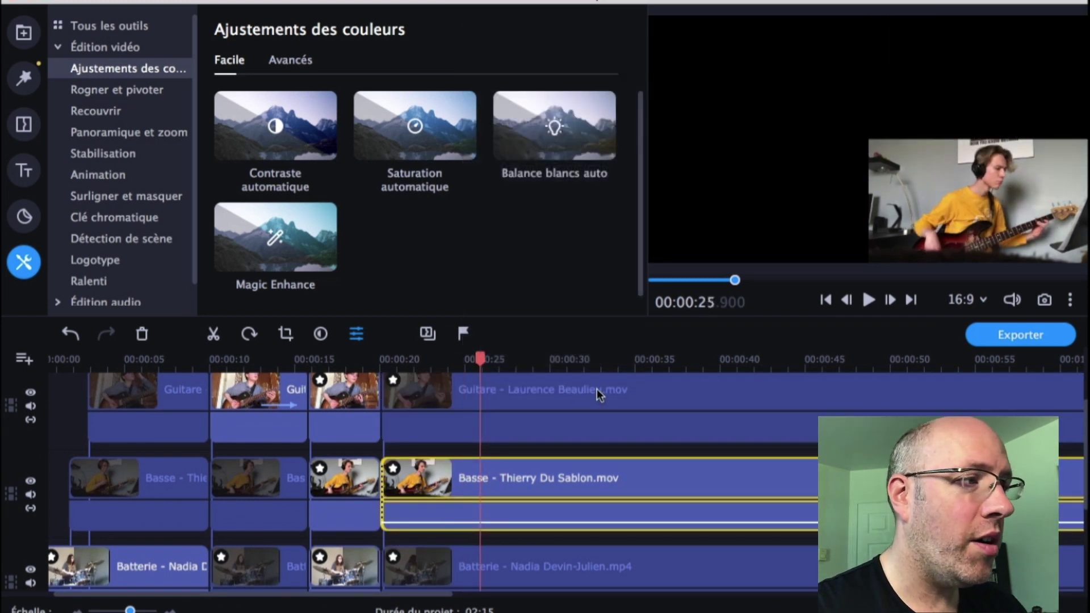
left_click(108, 111)
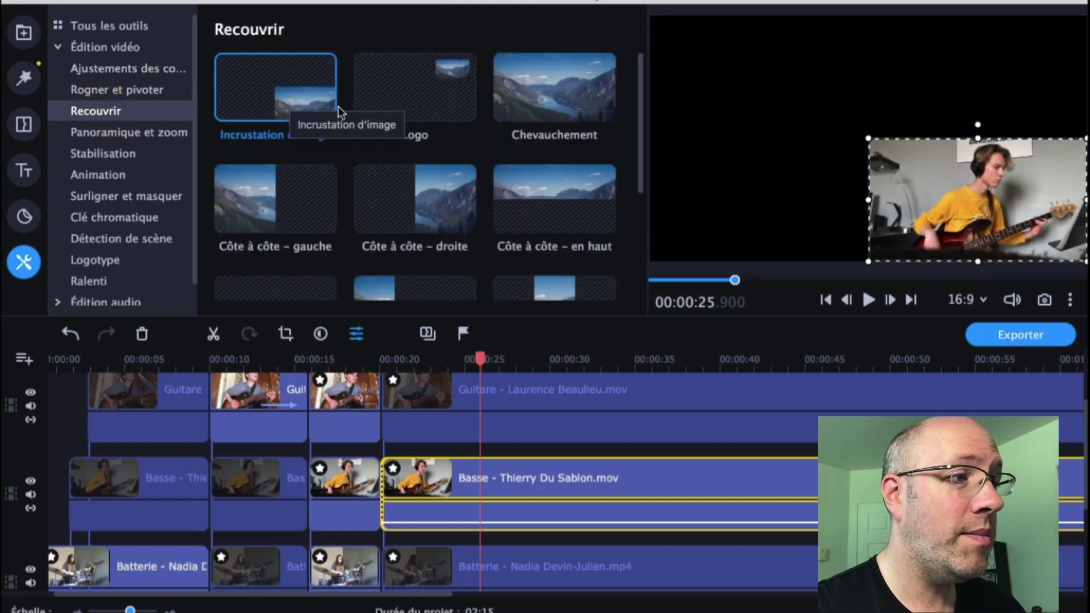
left_click(540, 96)
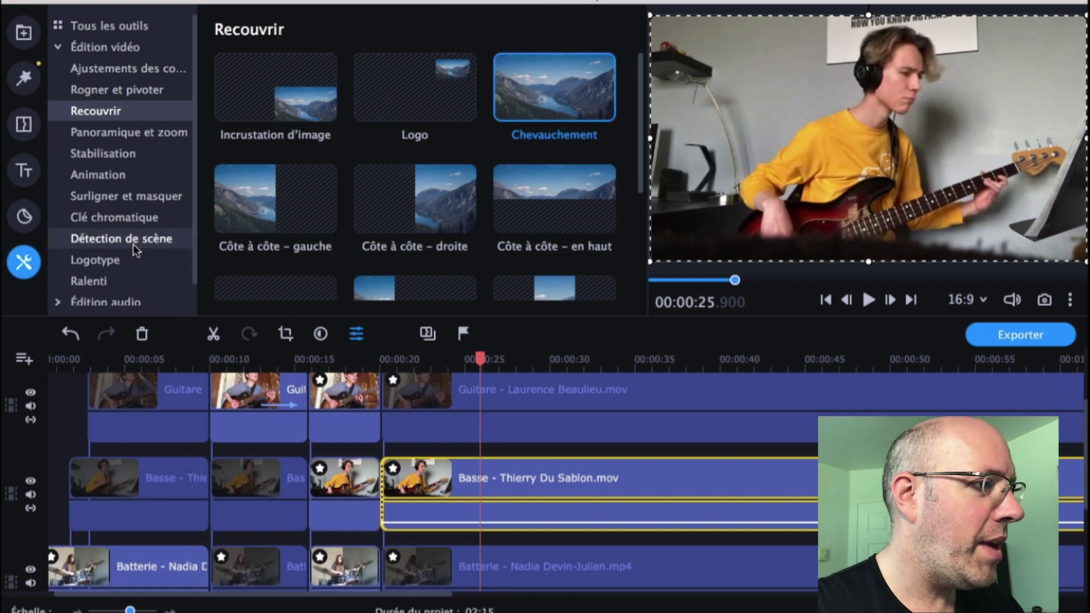
Step: Add an advanced keyframe animation to the full-frame bass clip, with keyframes at about 00:00:21.950 and 00:00:26.900
left_click(119, 178)
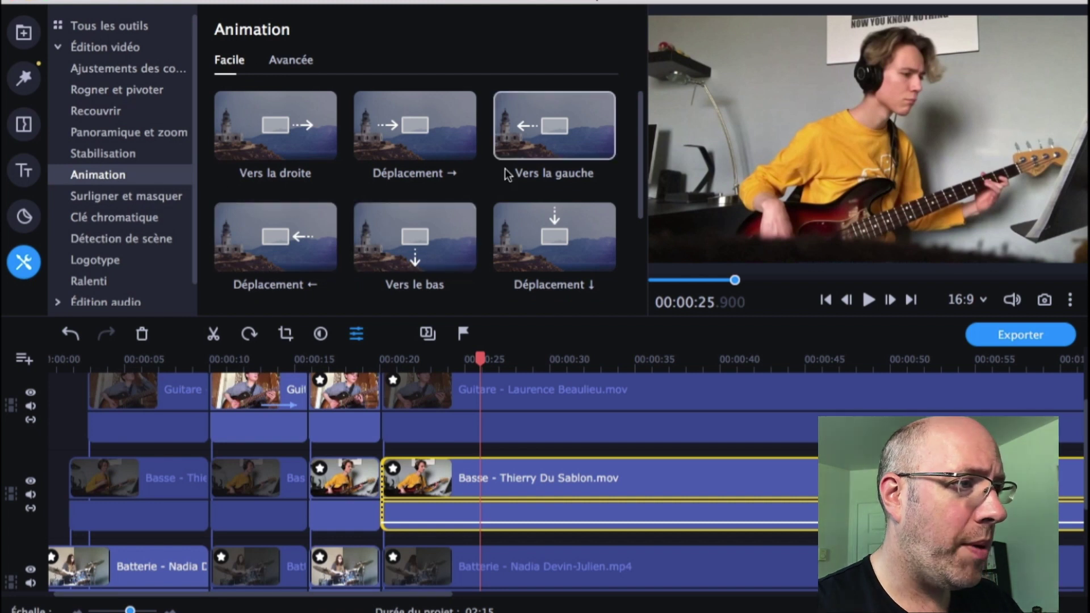
left_click(284, 63)
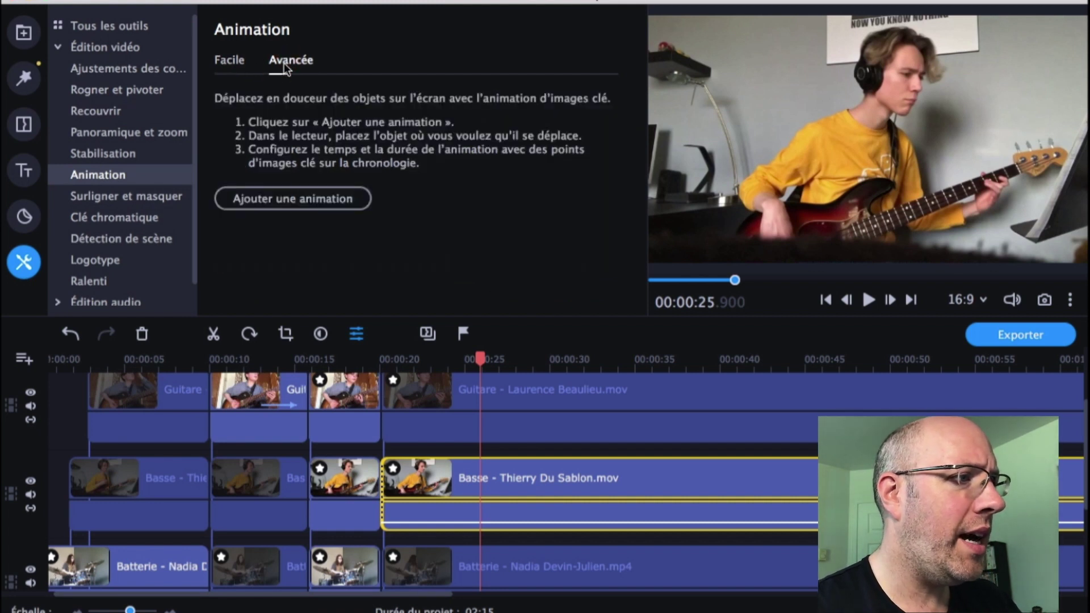
left_click(300, 198)
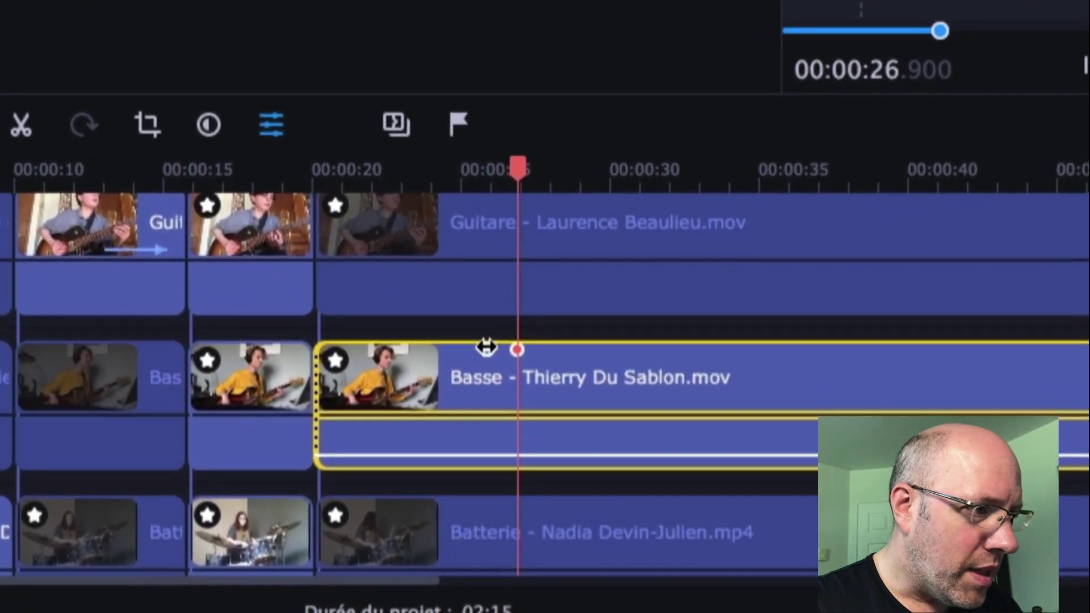
left_click_drag(485, 373, 382, 373)
mouse_move(357, 319)
left_mouse_down()
mouse_move(335, 321)
mouse_move(360, 338)
left_mouse_up()
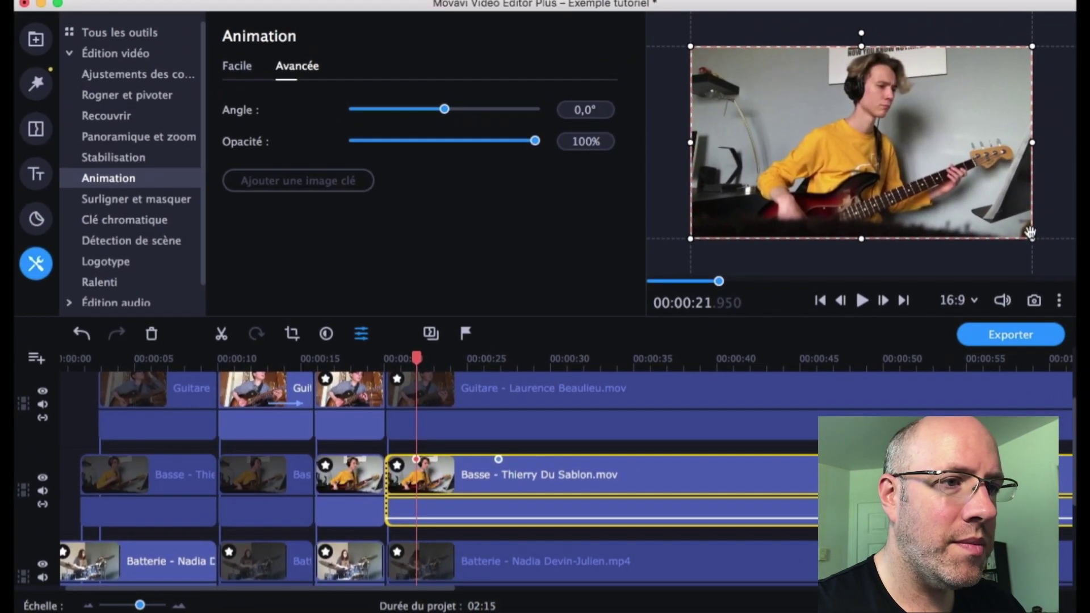
Step: Shrink the bass image at the start keyframe to a small thumbnail in the frame's upper-left corner, and preview the enlargement
left_click_drag(1033, 238, 845, 167)
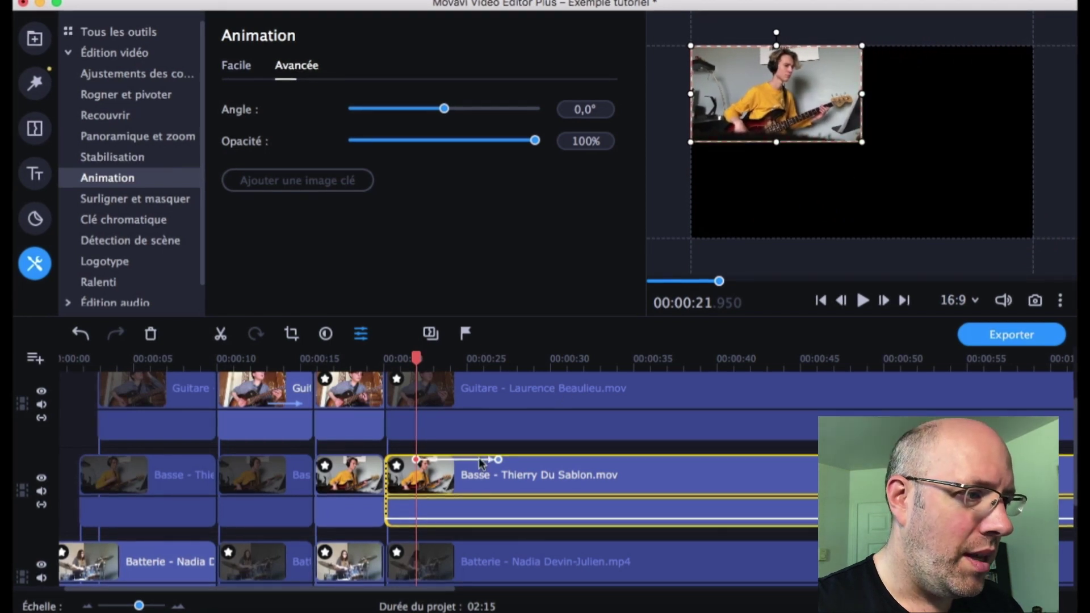
left_click(497, 458)
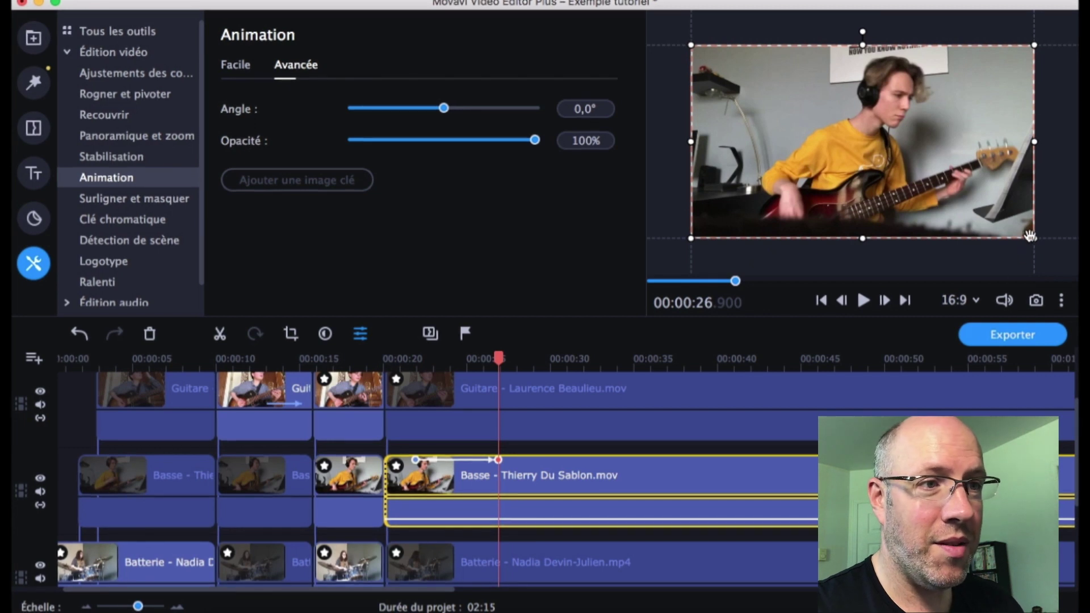
left_click(415, 460)
left_click_drag(864, 142, 745, 78)
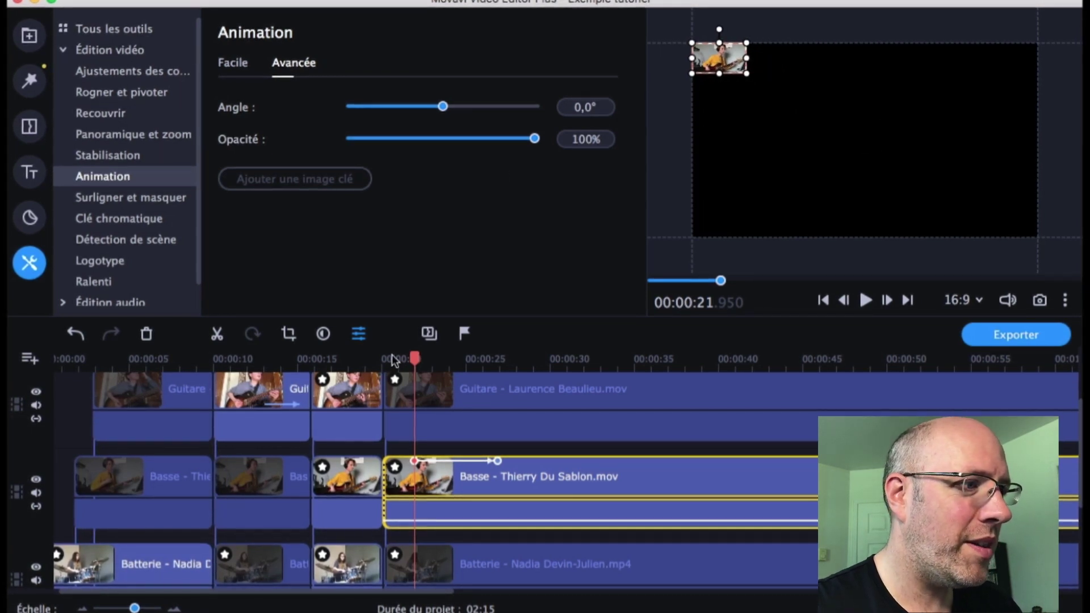
key("space")
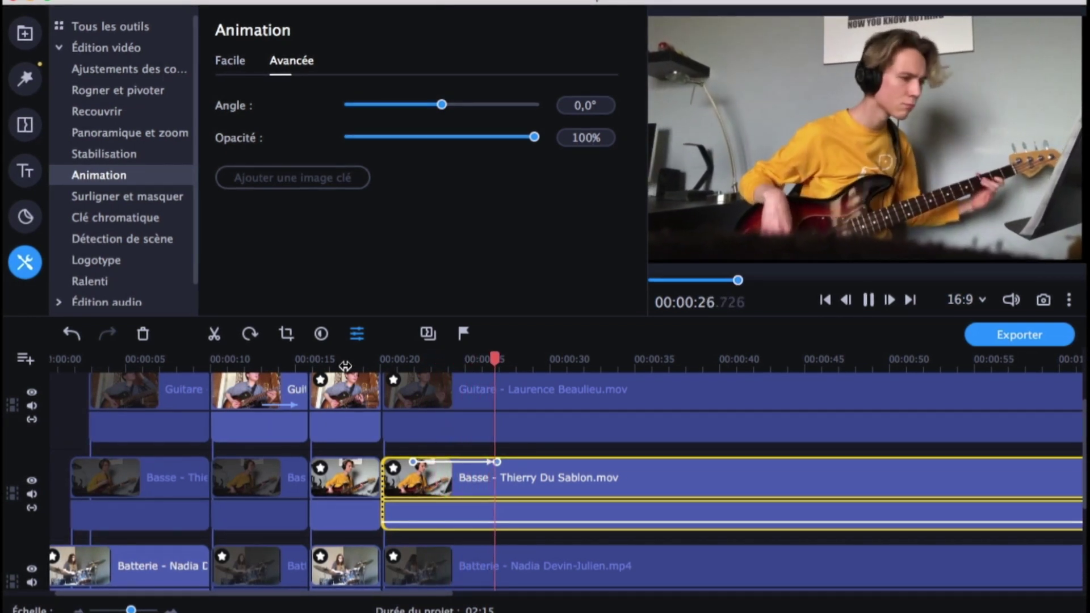
key("space")
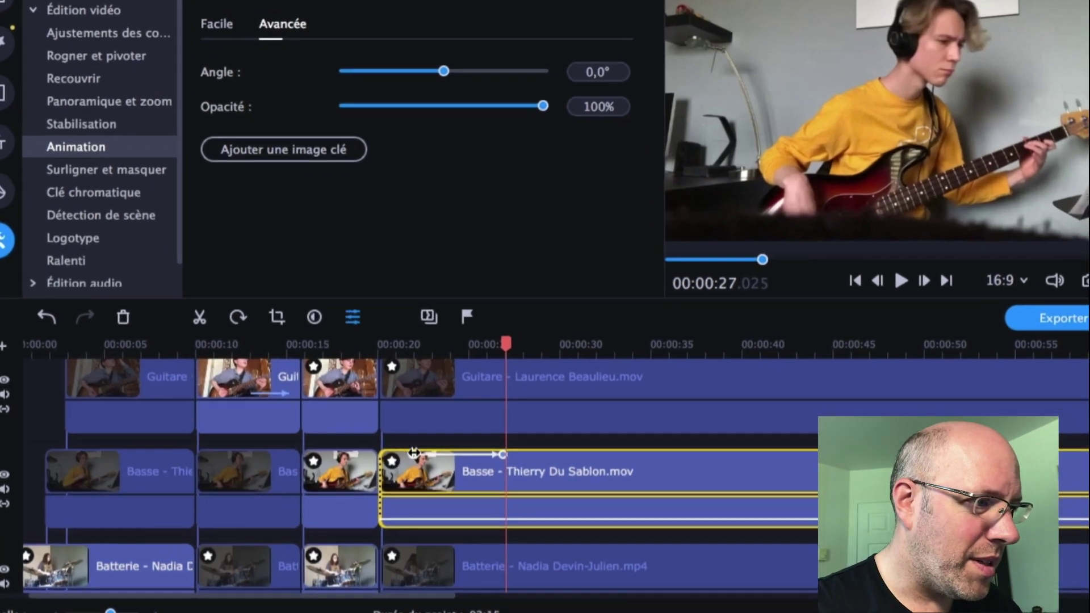
Step: Move the bass animation's keyframes to about 00:00:20.300 and 00:00:21.100, and play the transition from about 00:00:18.100
left_click_drag(412, 465, 389, 463)
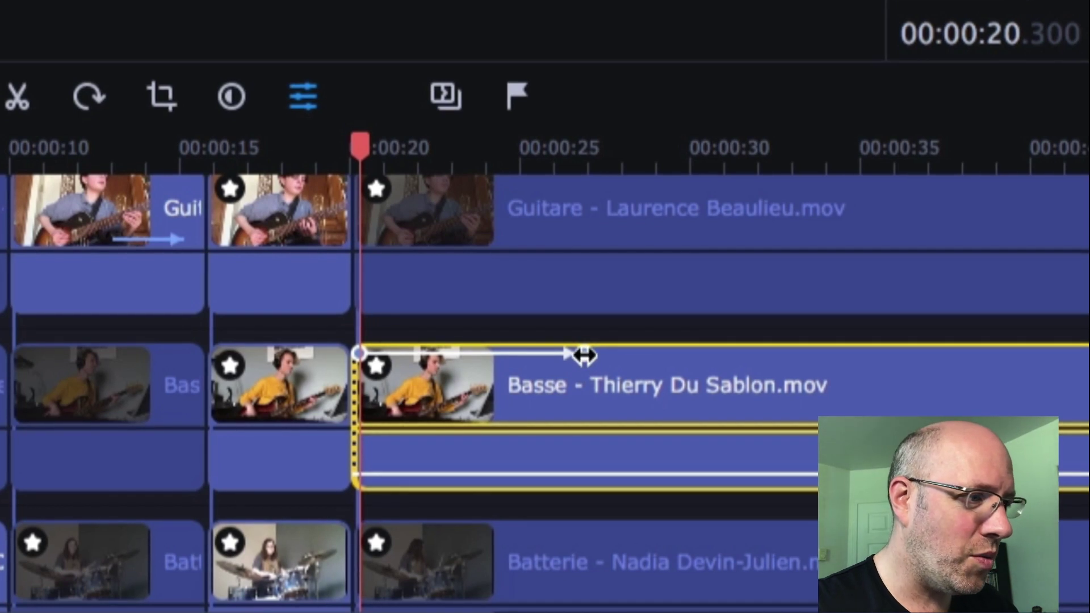
left_click_drag(583, 356, 386, 372)
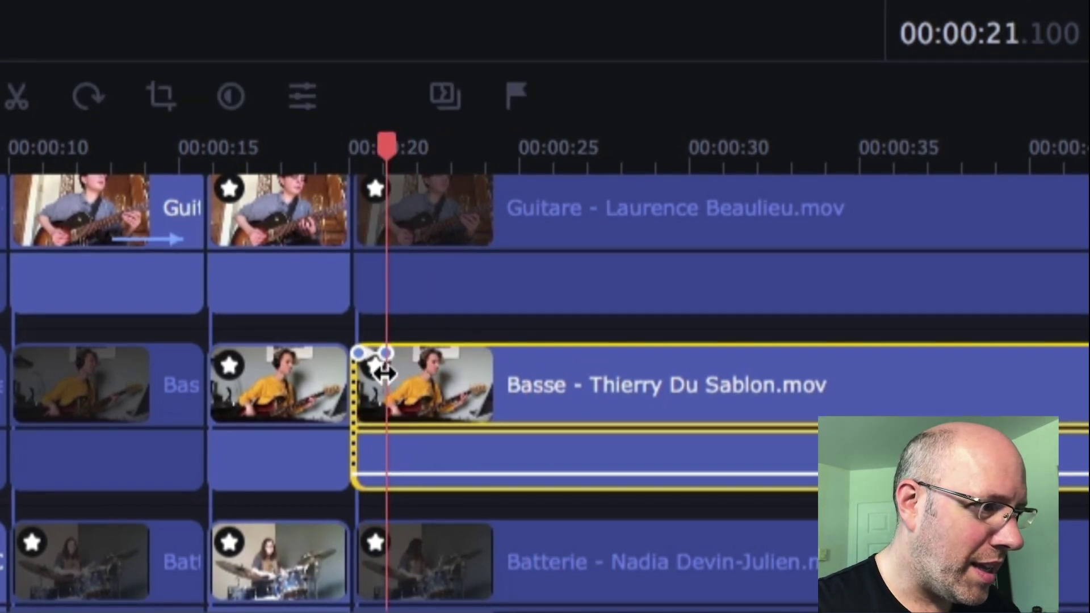
left_click(281, 160)
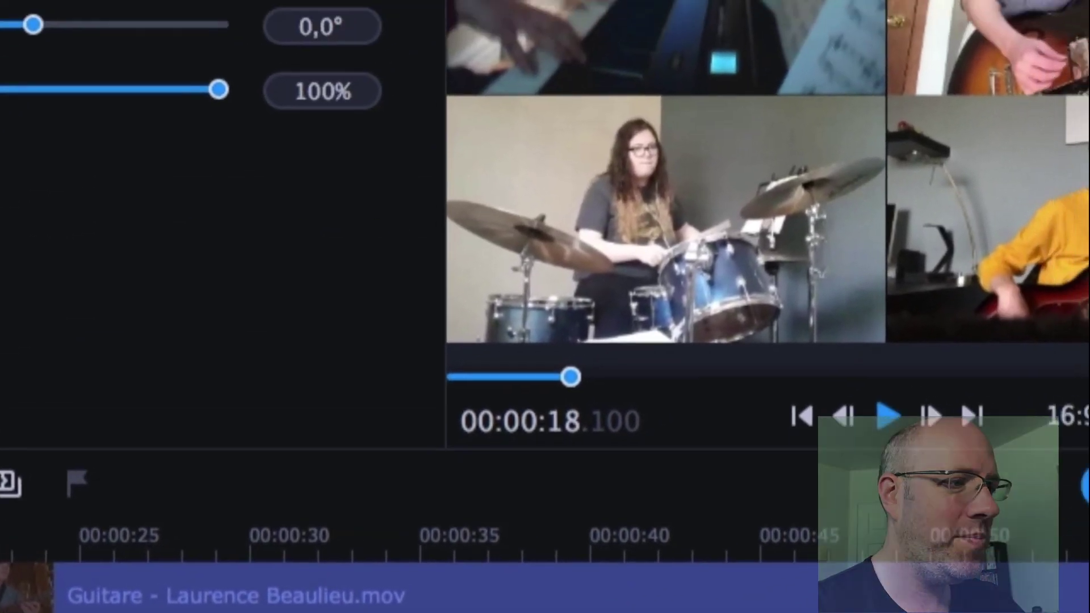
key("space")
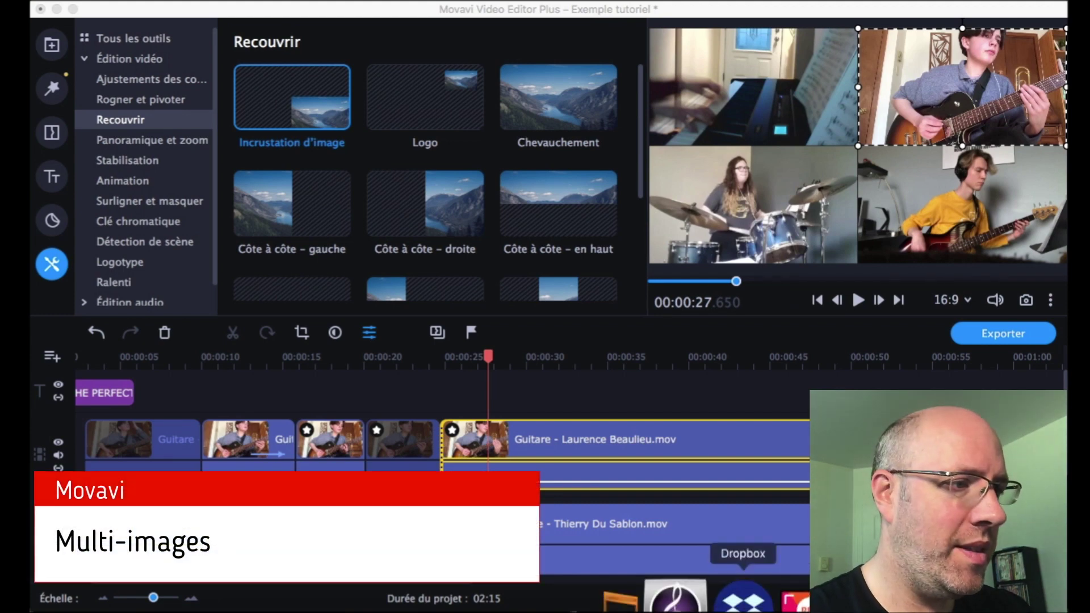
scroll(590, 576, "down", 3)
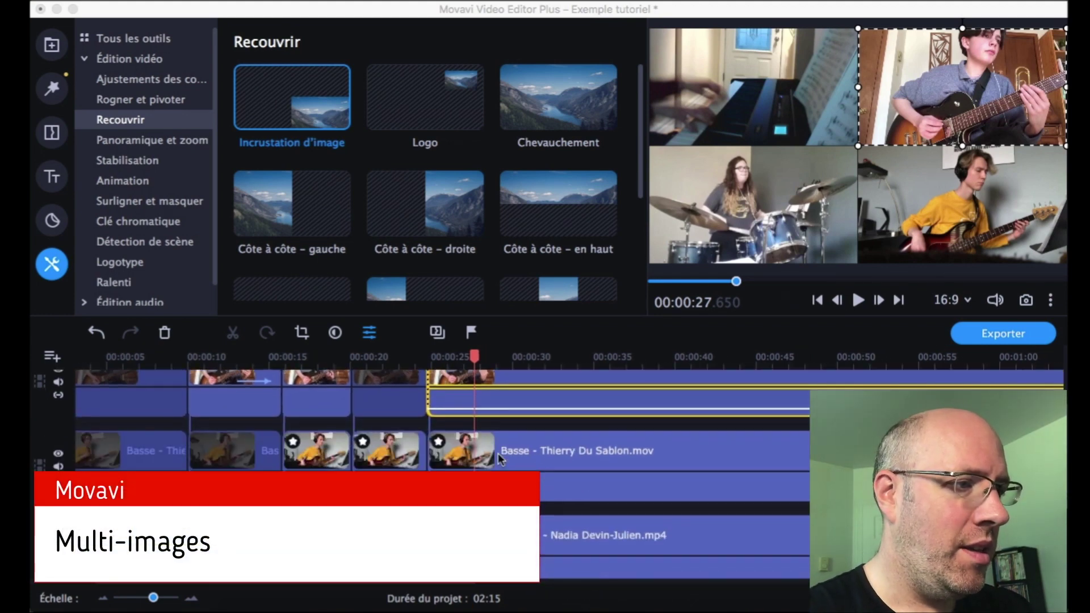
Step: Shrink the guitar and bass images to about half size and stack them in the frame's upper-right corner, guitar above bass
scroll(493, 428, "up", 2)
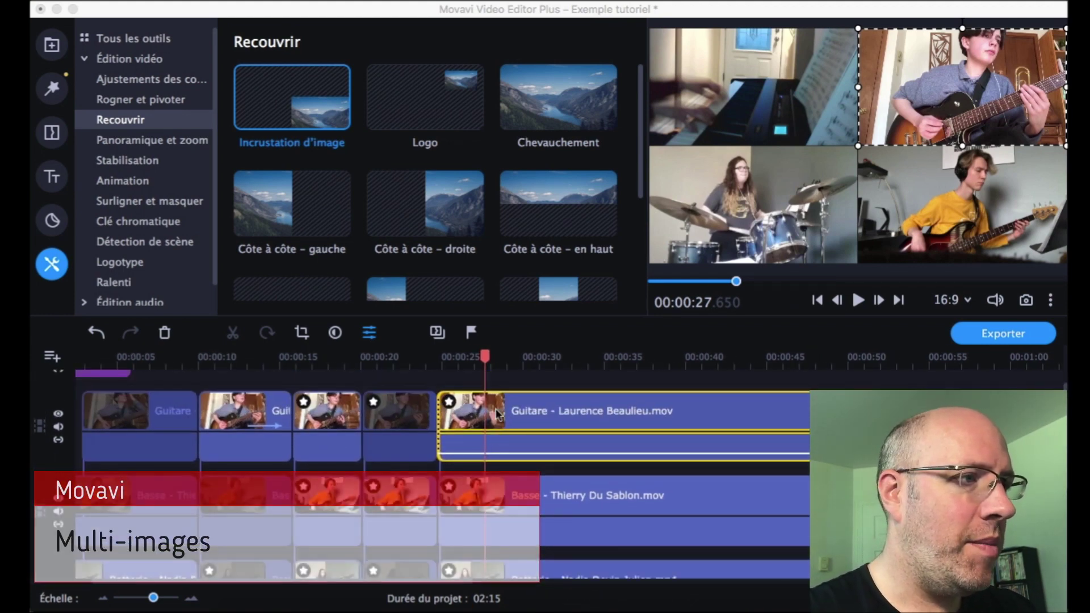
left_click_drag(859, 147, 974, 91)
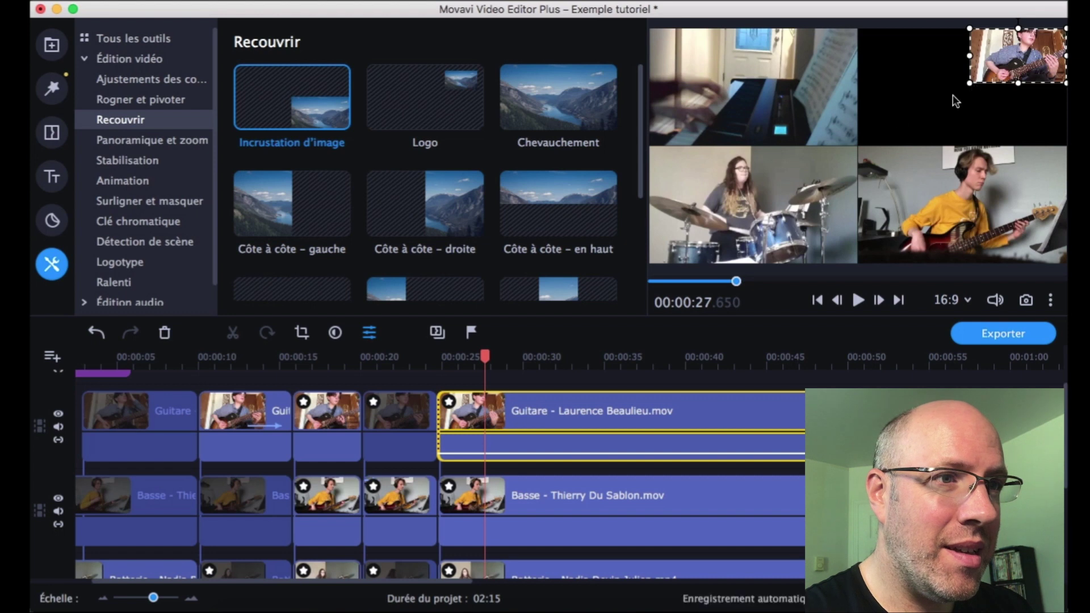
left_click(512, 483)
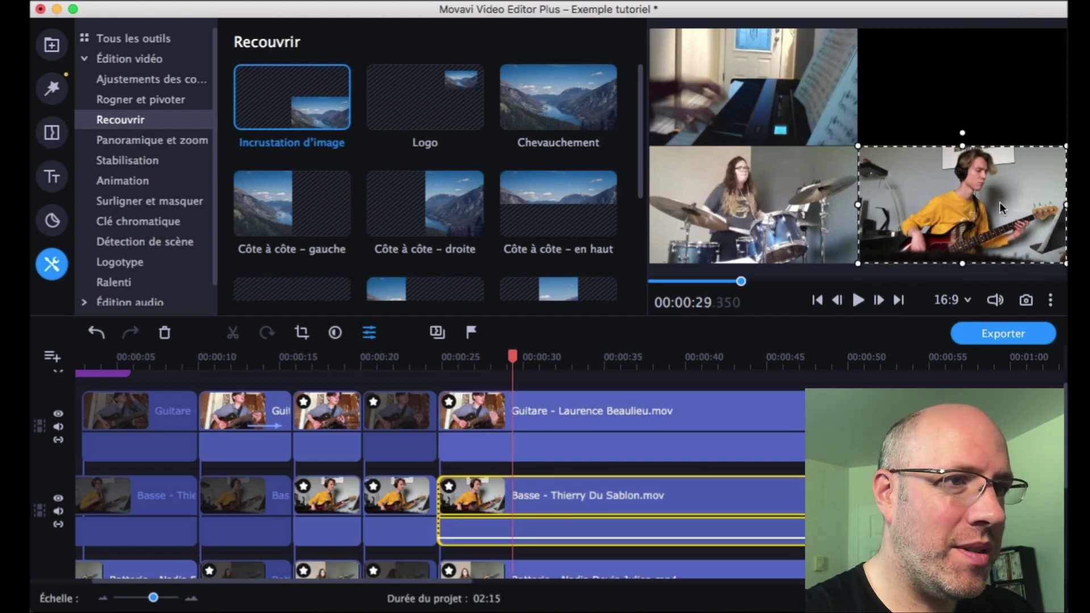
left_click_drag(858, 263, 1012, 111)
Step: Shrink the drums image to about half size and place it beside the small bass image
scroll(556, 498, "down", 2)
left_click(551, 519)
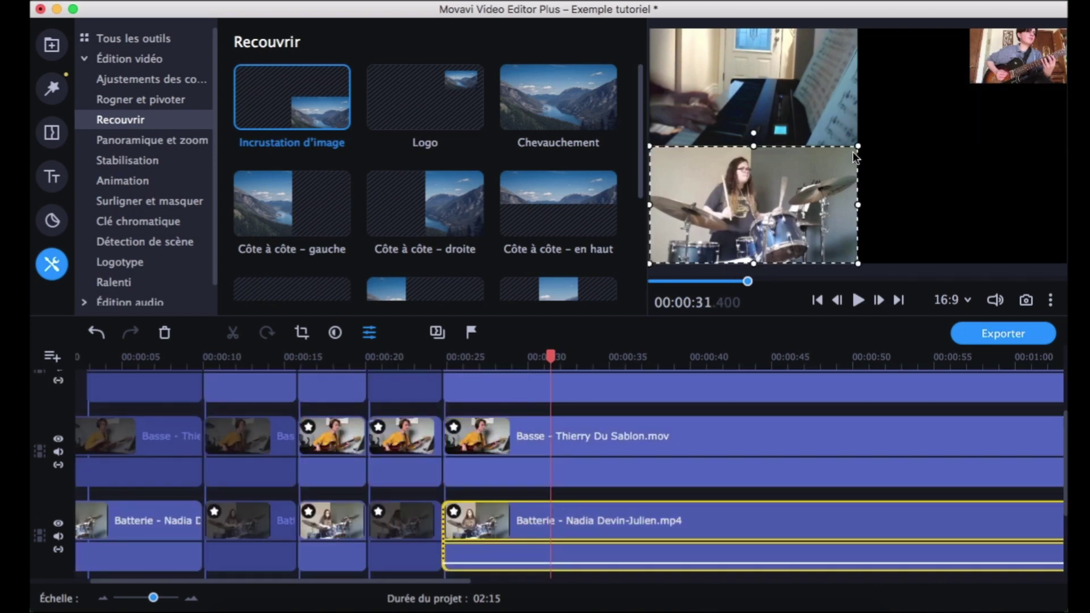
left_click_drag(650, 264, 749, 206)
left_click_drag(801, 169, 908, 110)
Step: Enlarge the guitar image slightly in the frame's upper-right corner so it reaches the bass image below
left_click(575, 435)
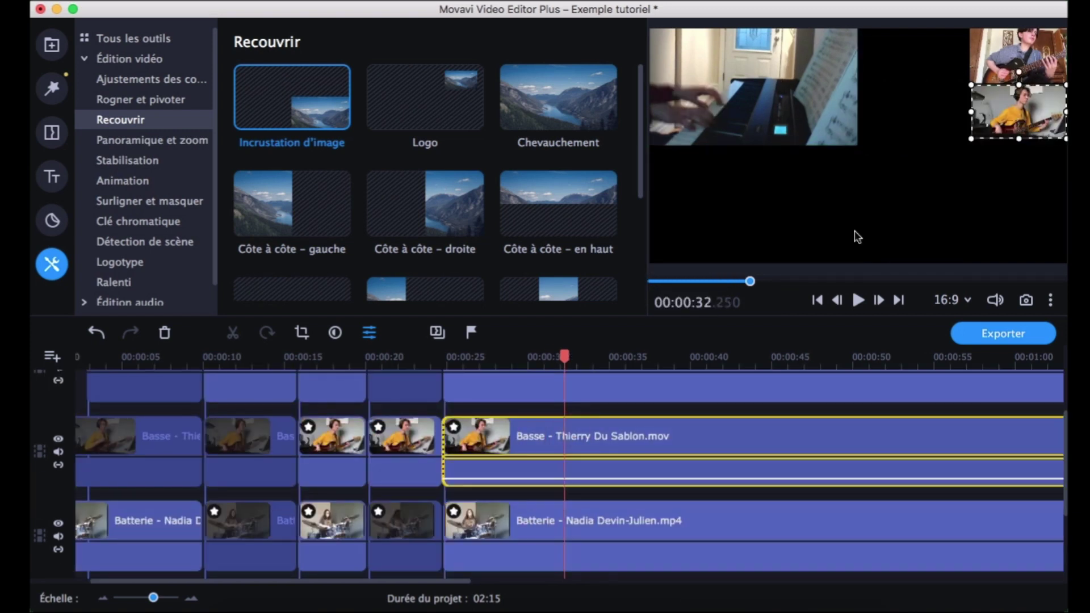
left_click(988, 48)
left_click_drag(969, 83, 959, 89)
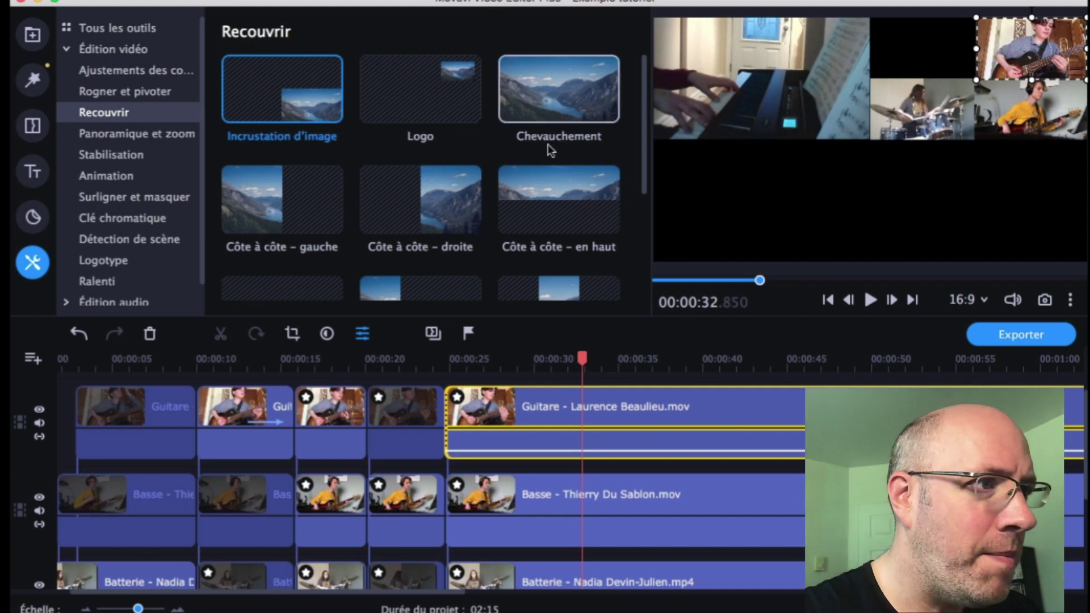
Step: Check the guitar clip's crop area, and shrink its overlay image slightly in the frame's upper-right corner
left_click(131, 88)
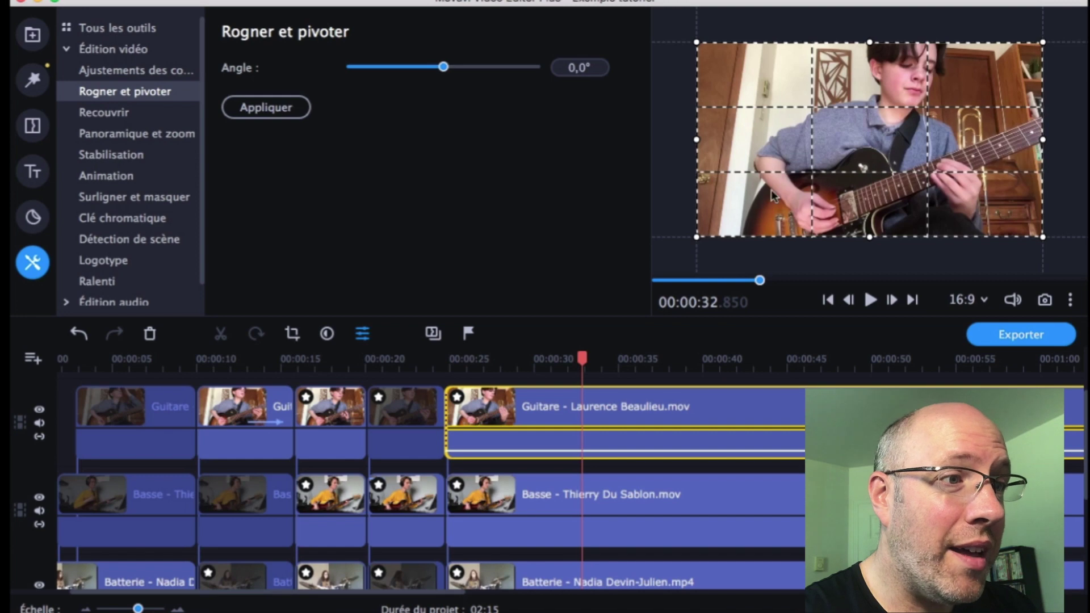
left_click_drag(699, 238, 691, 243)
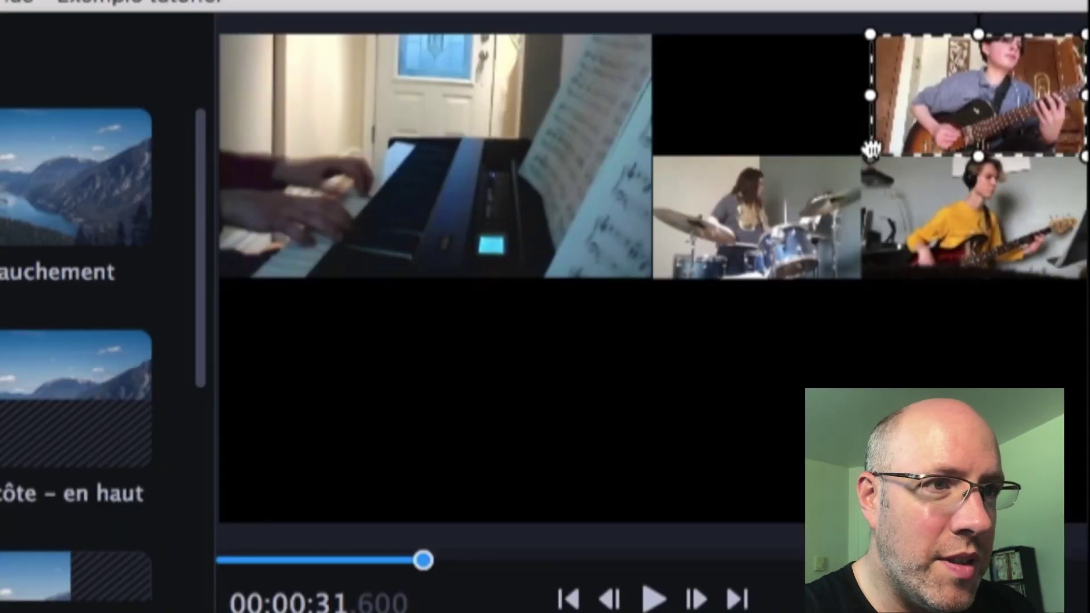
left_click_drag(876, 130, 879, 129)
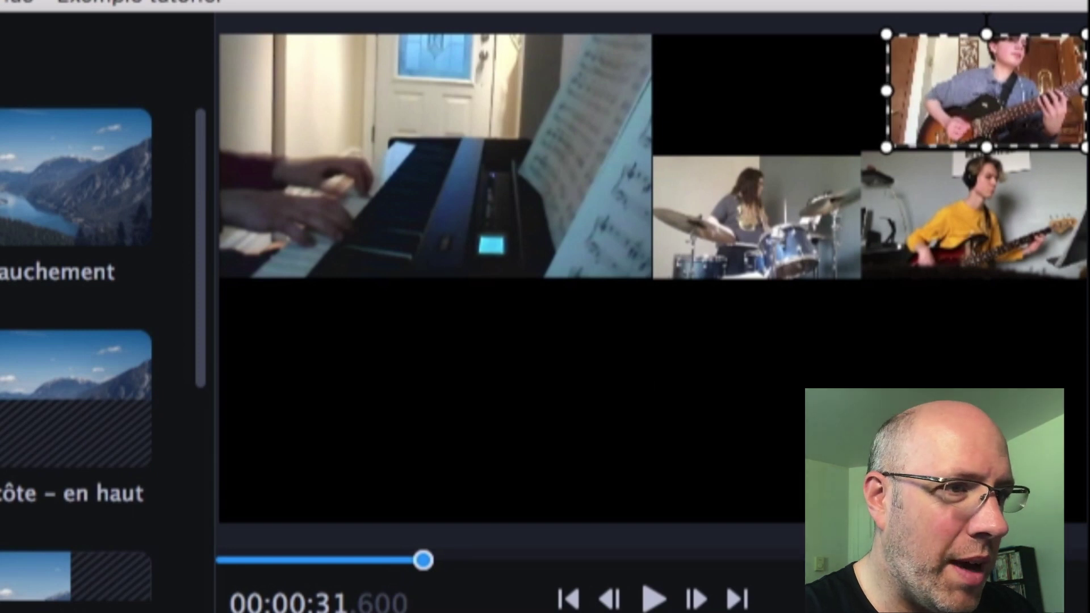
key("Delete")
key("ctrl+z")
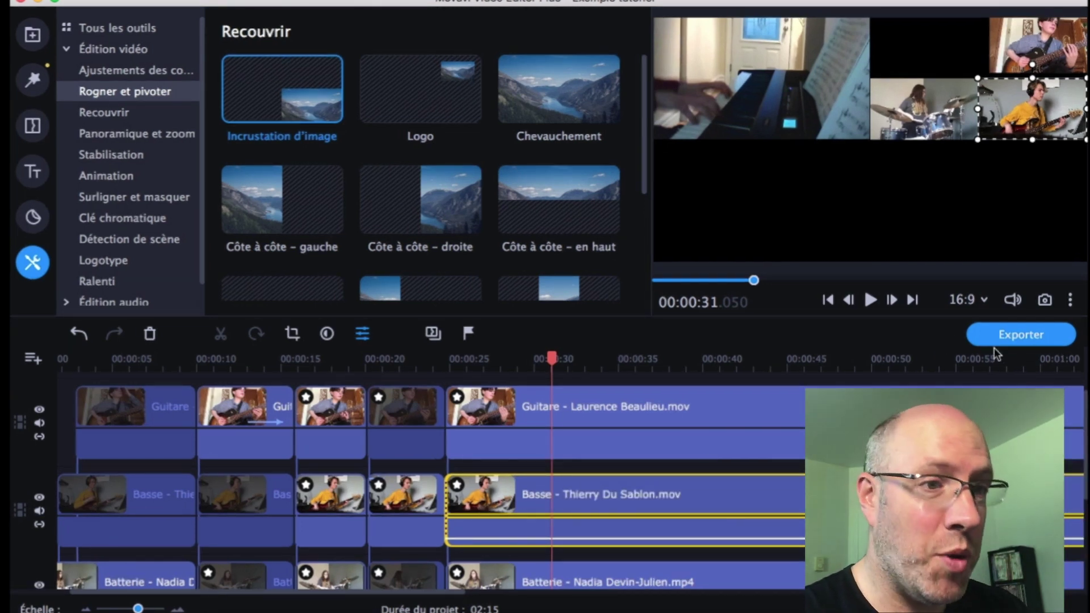
Step: Open the video export settings and review the title and the available video and audio file formats
left_click(1027, 336)
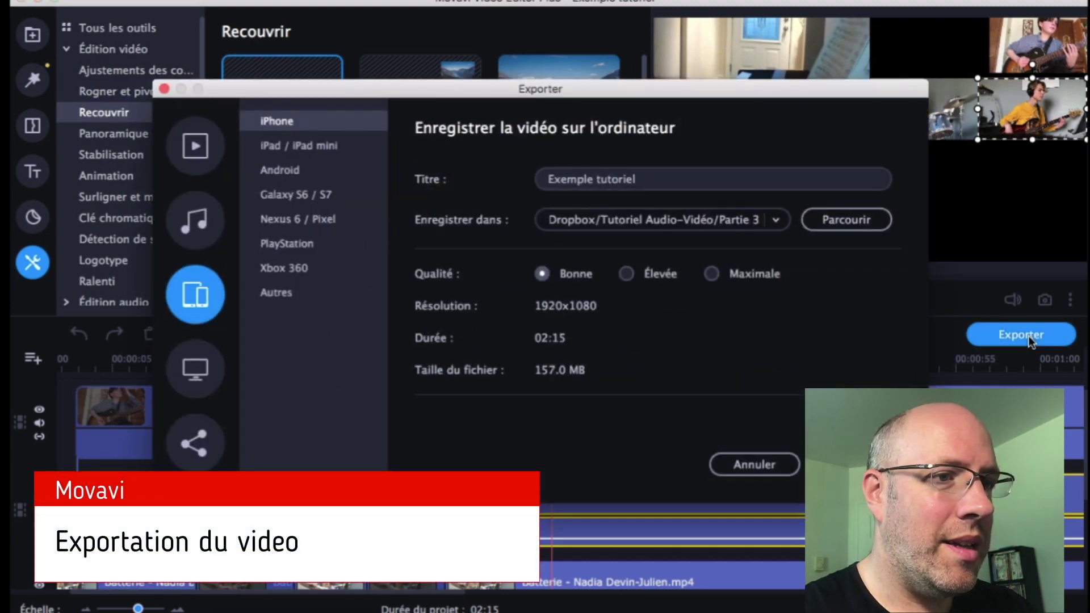
left_click_drag(636, 179, 501, 186)
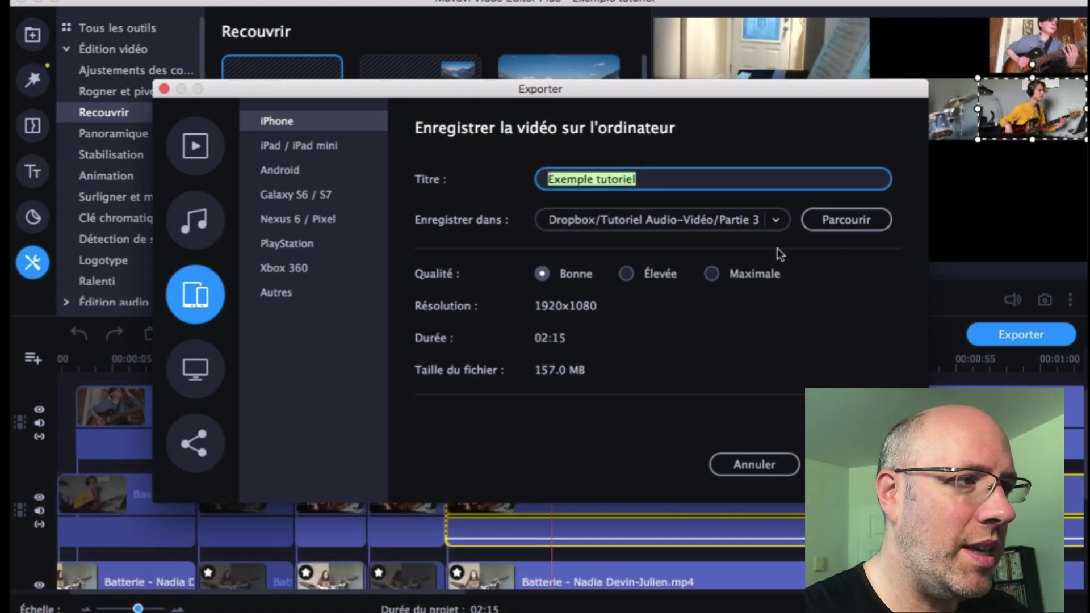
left_click(195, 149)
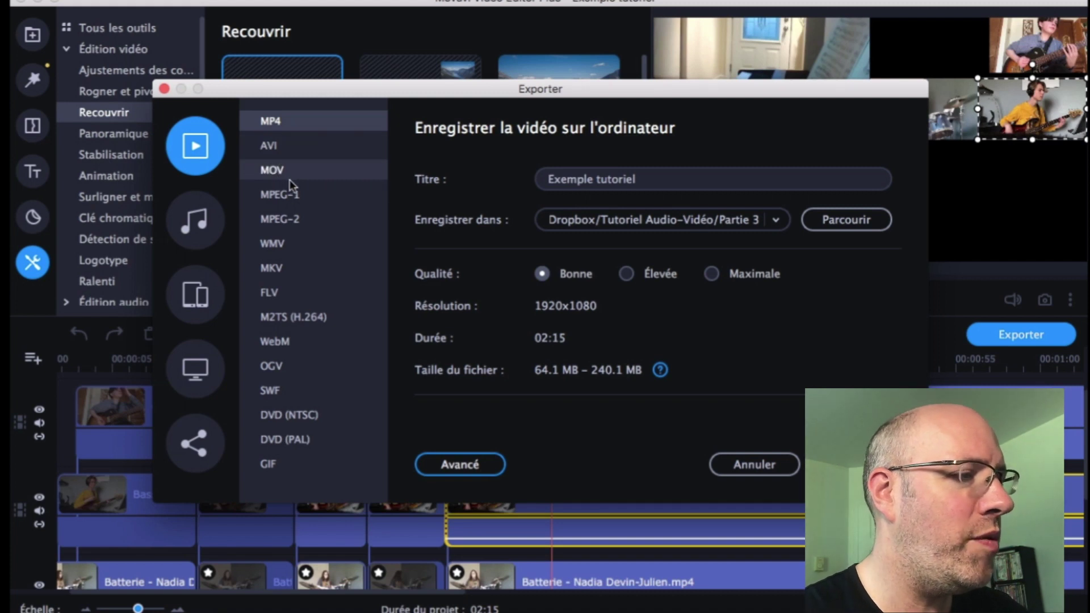
left_click(196, 224)
Step: Choose the iPhone device export format with Élevée quality
left_click(198, 301)
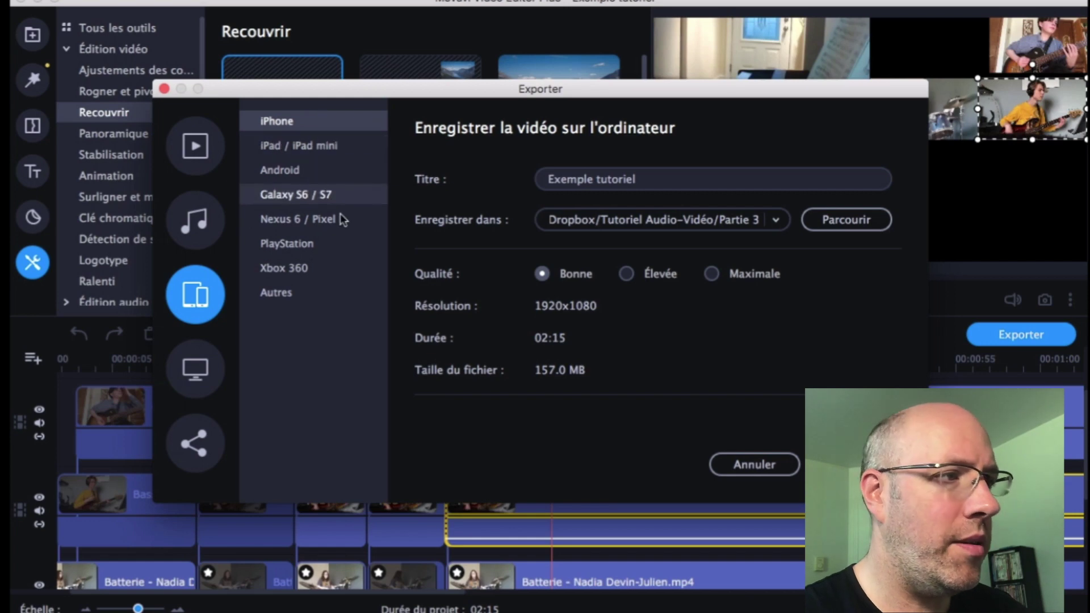
left_click(626, 274)
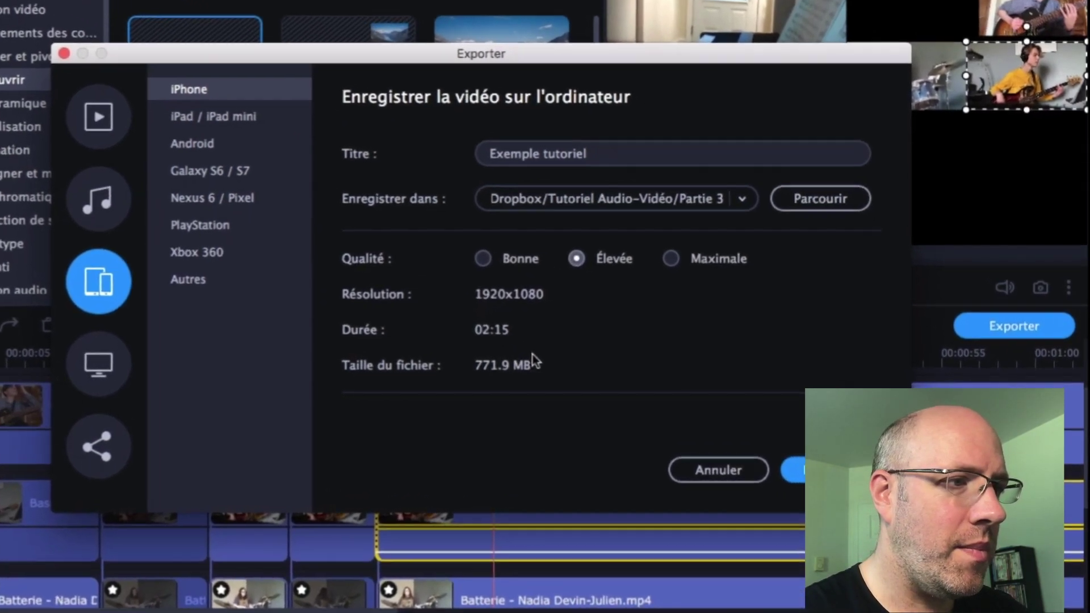